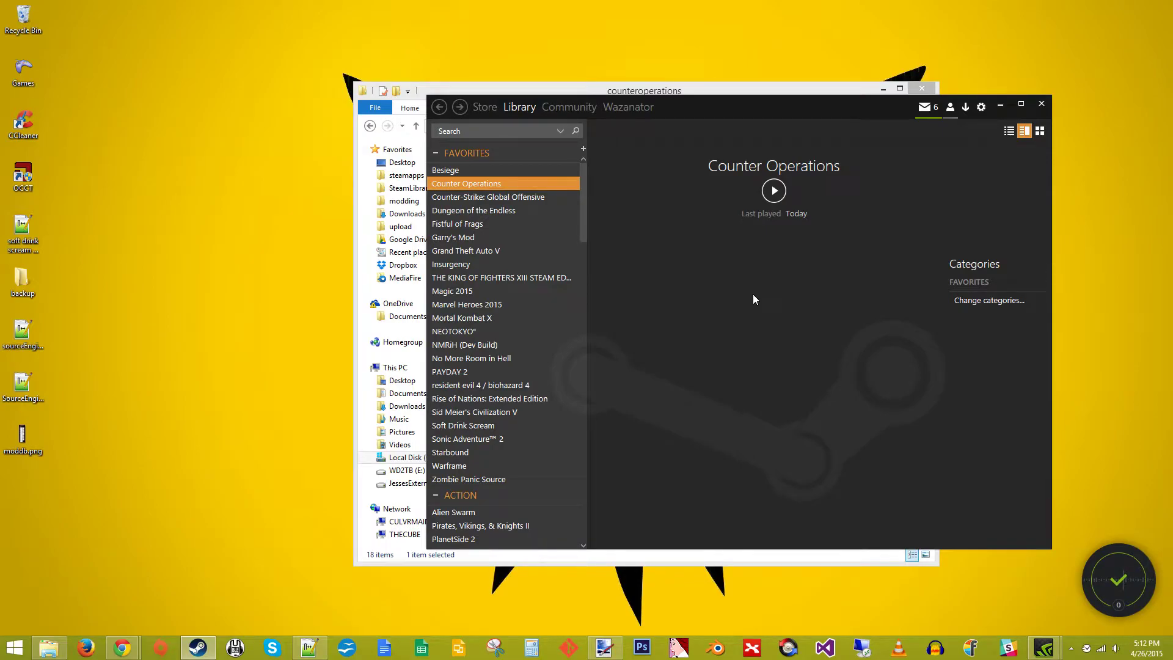
Move the Steam window aside and launch Counter Operations from the Library
left_click_drag(769, 107, 851, 114)
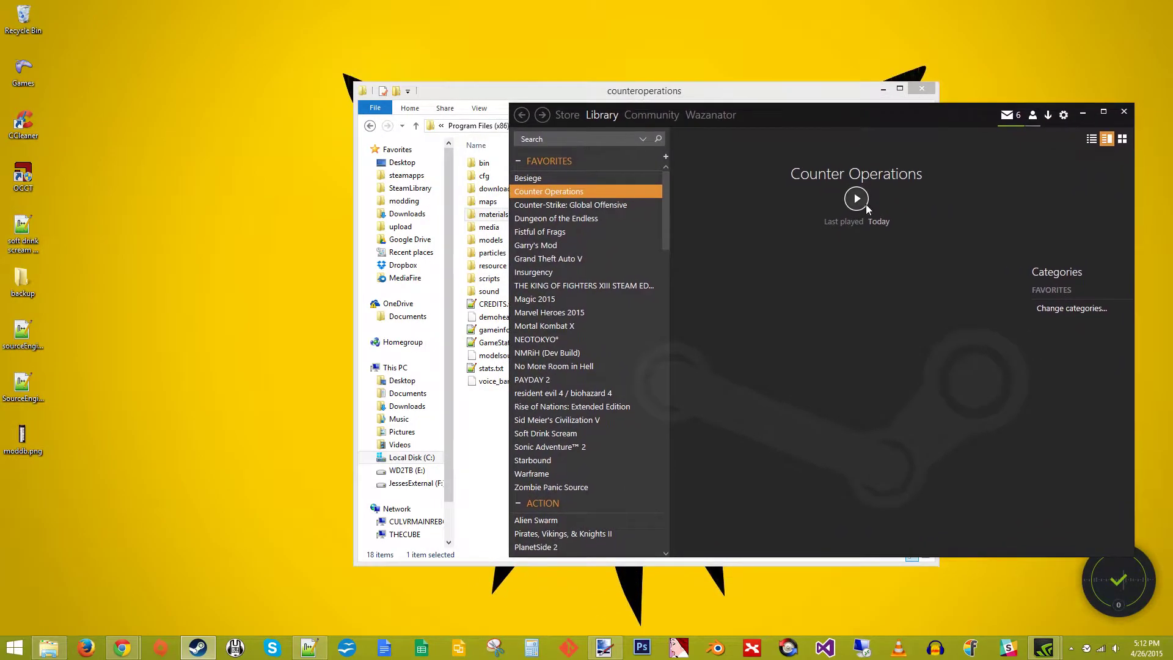
left_click(860, 203)
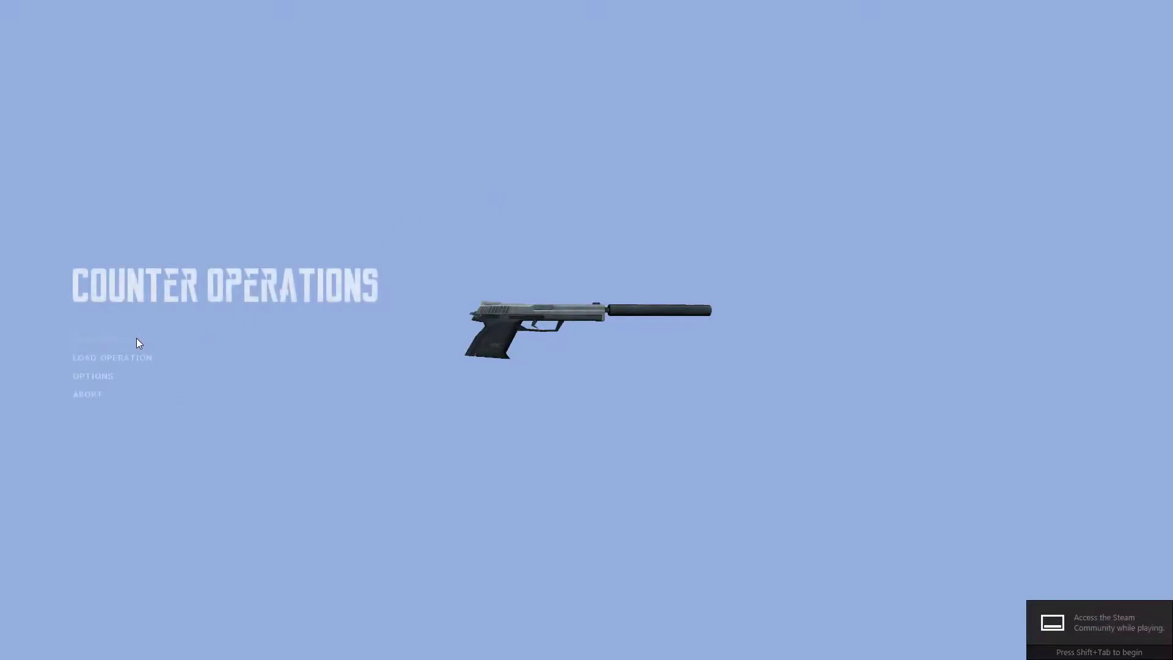
In NEW OPERATION, page through the chapter backgrounds and return to the set with Chapter 1
left_click(137, 339)
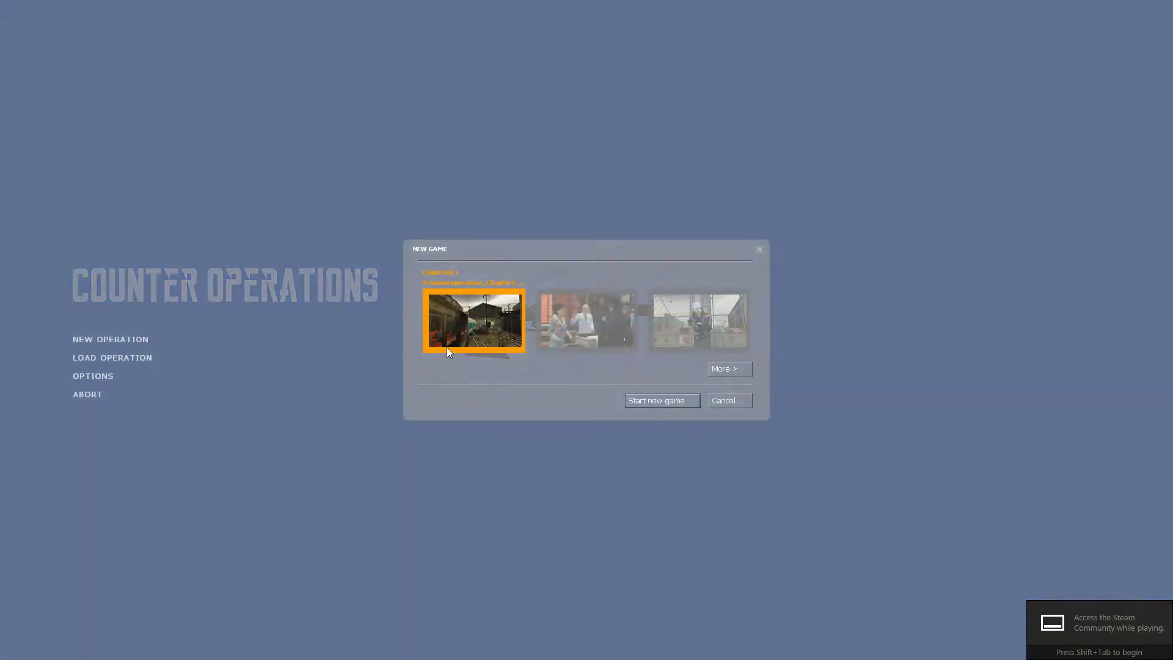
left_click(739, 369)
left_click(732, 368)
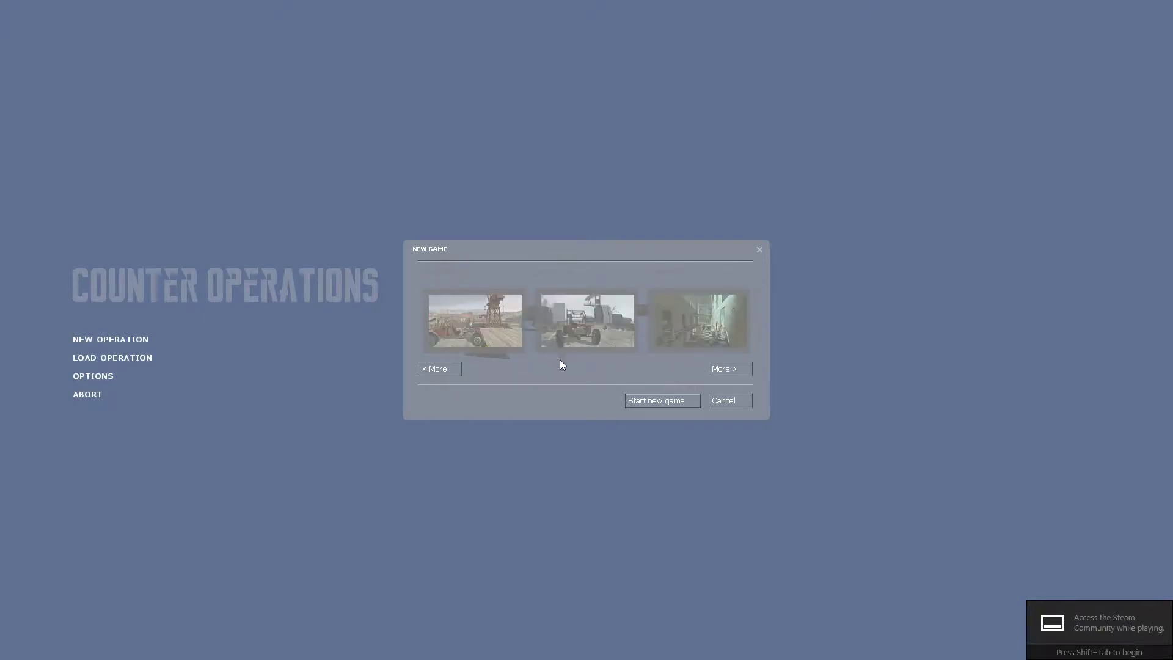
left_click(745, 366)
left_click(451, 369)
left_click(452, 370)
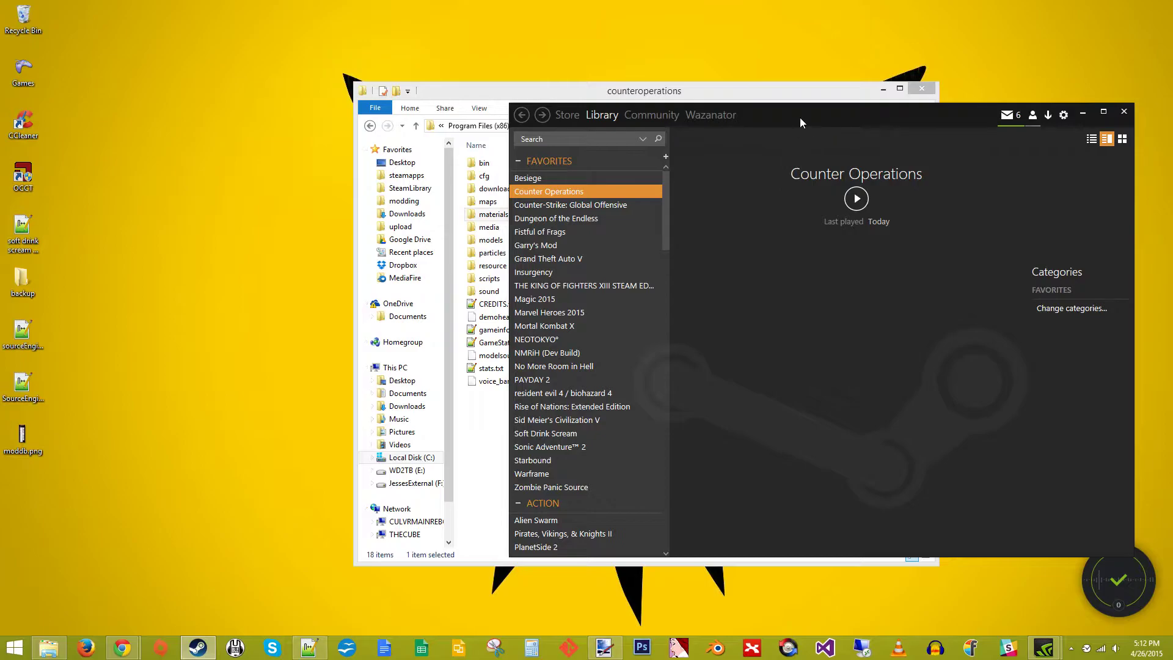
Confirm map_01 is in the maps folder, then open cfg\chapter1.cfg in Notepad++
left_click_drag(801, 123, 689, 148)
left_click(694, 93)
left_click_drag(694, 93, 715, 95)
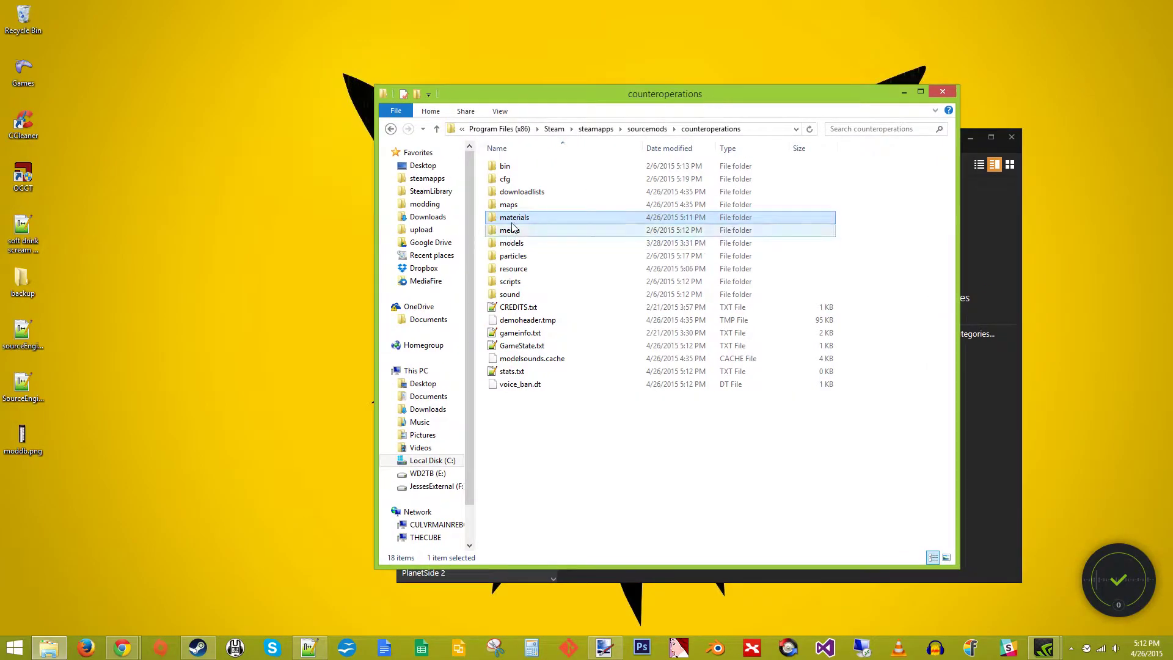
double_click(511, 205)
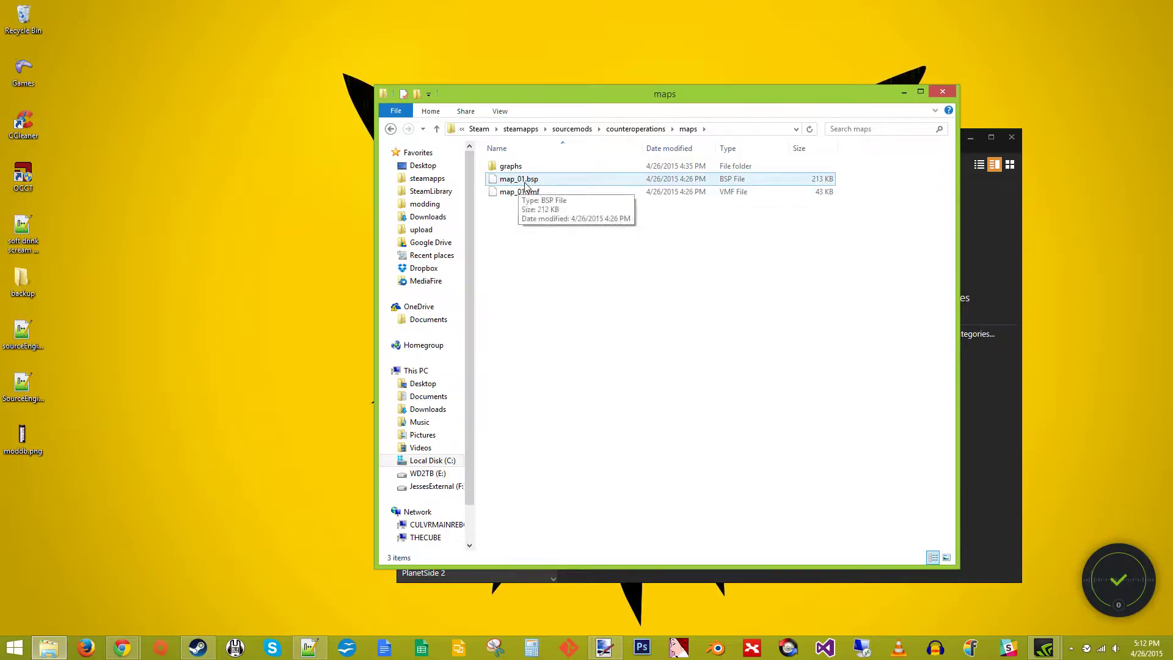
left_click(635, 129)
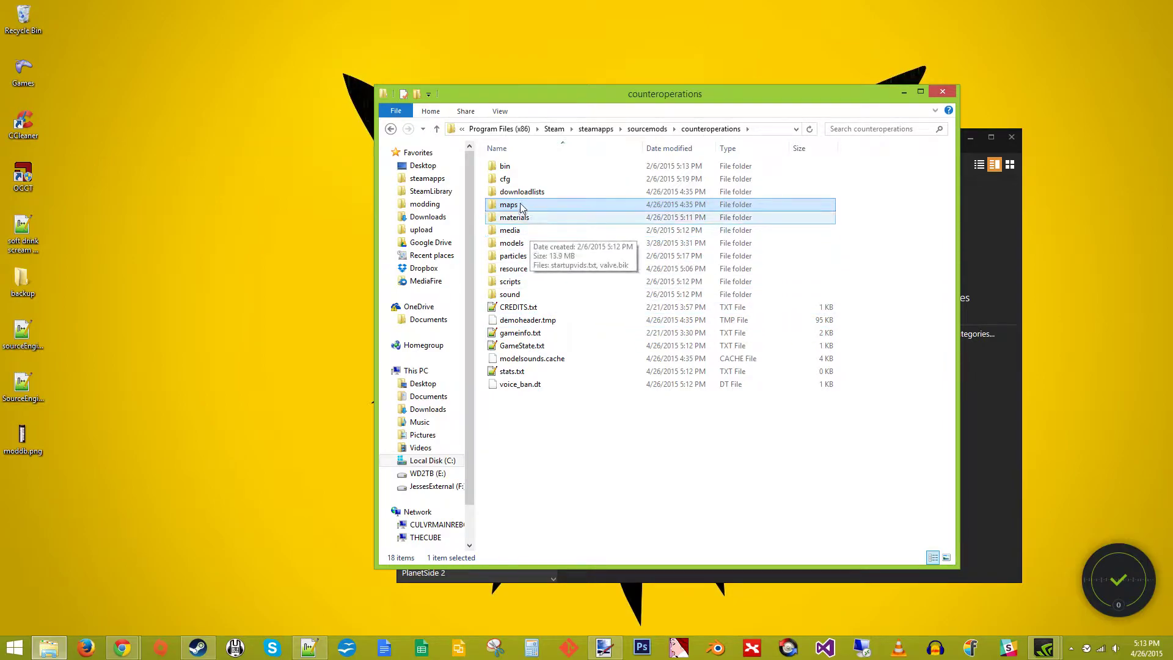
double_click(512, 179)
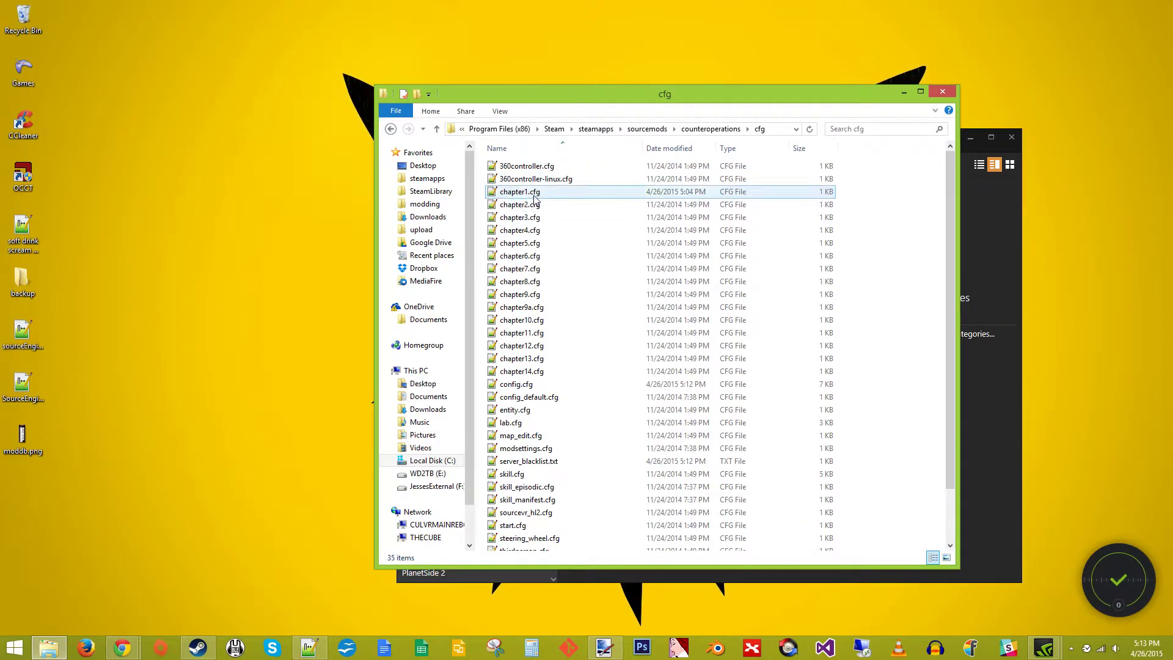
double_click(535, 195)
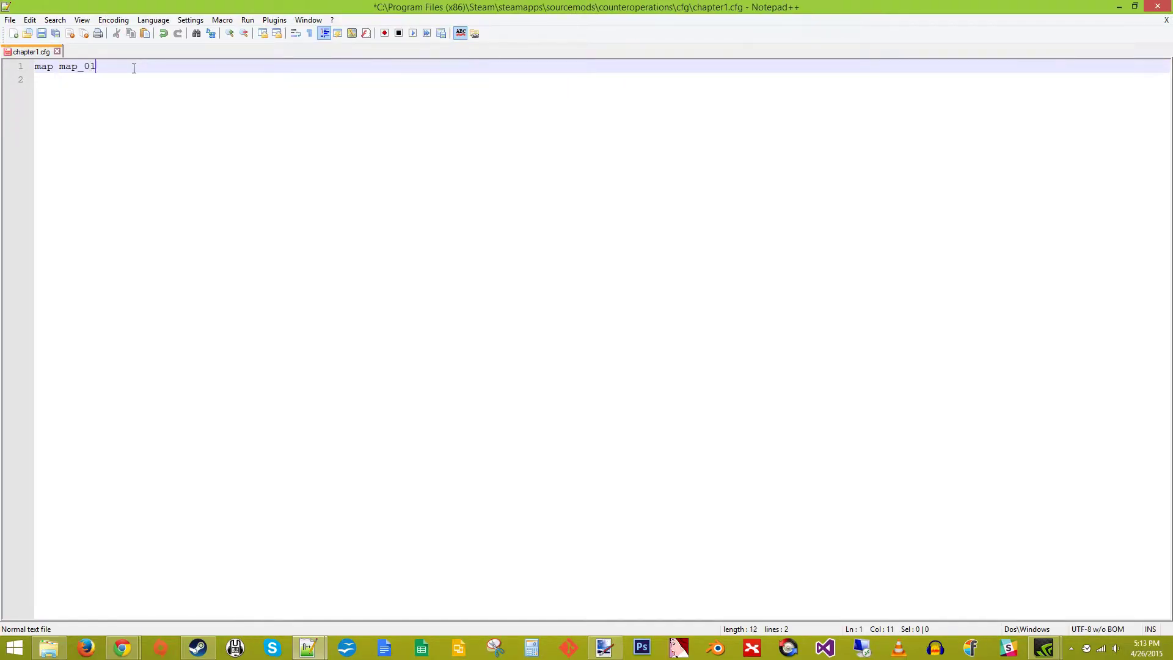
Save chapter1.cfg with 'map map_01' and close the file
key("ctrl+s")
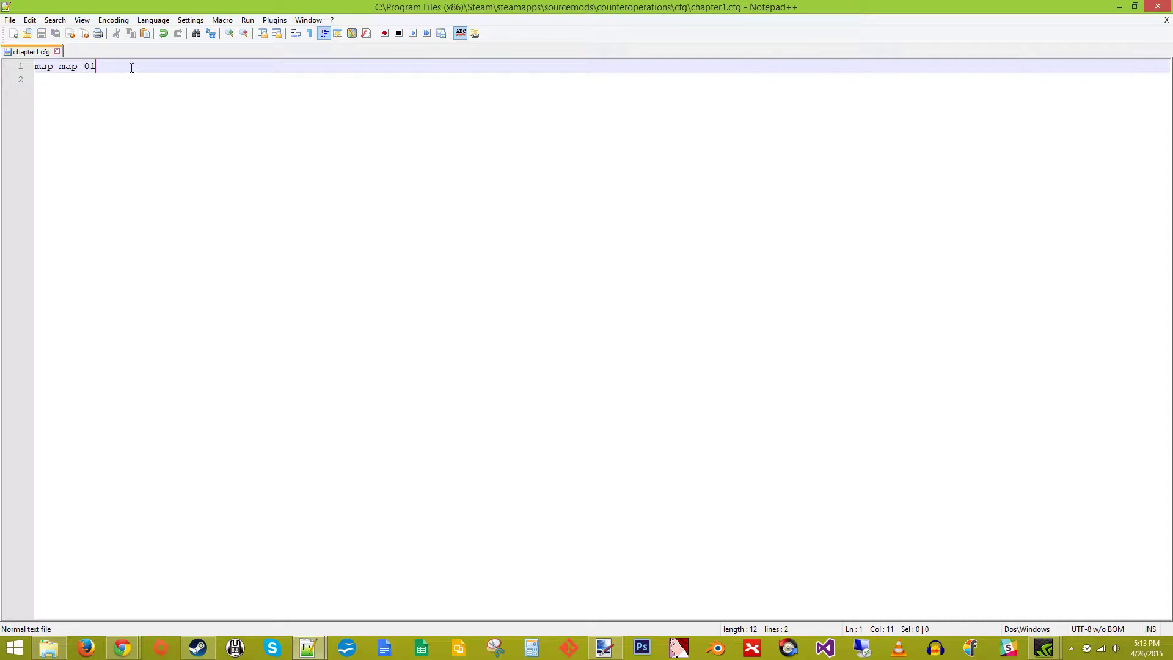
left_click(1165, 22)
Close Notepad++, return Explorer to the counteroperations folder and bring Steam forward
left_click(1156, 6)
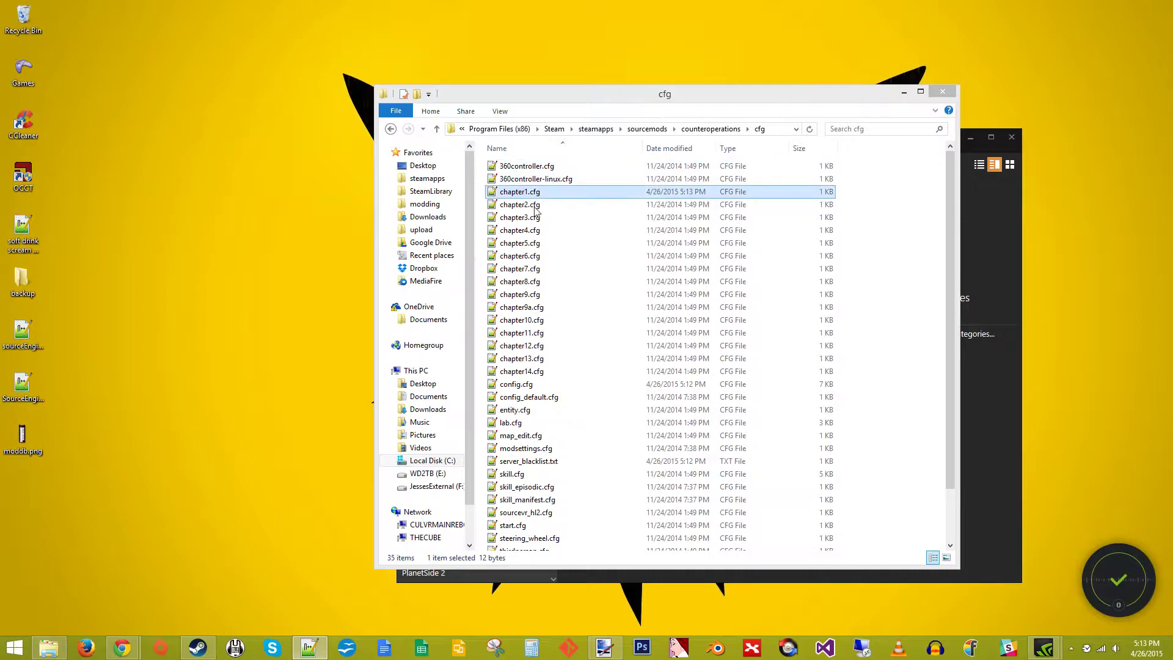
left_click(709, 129)
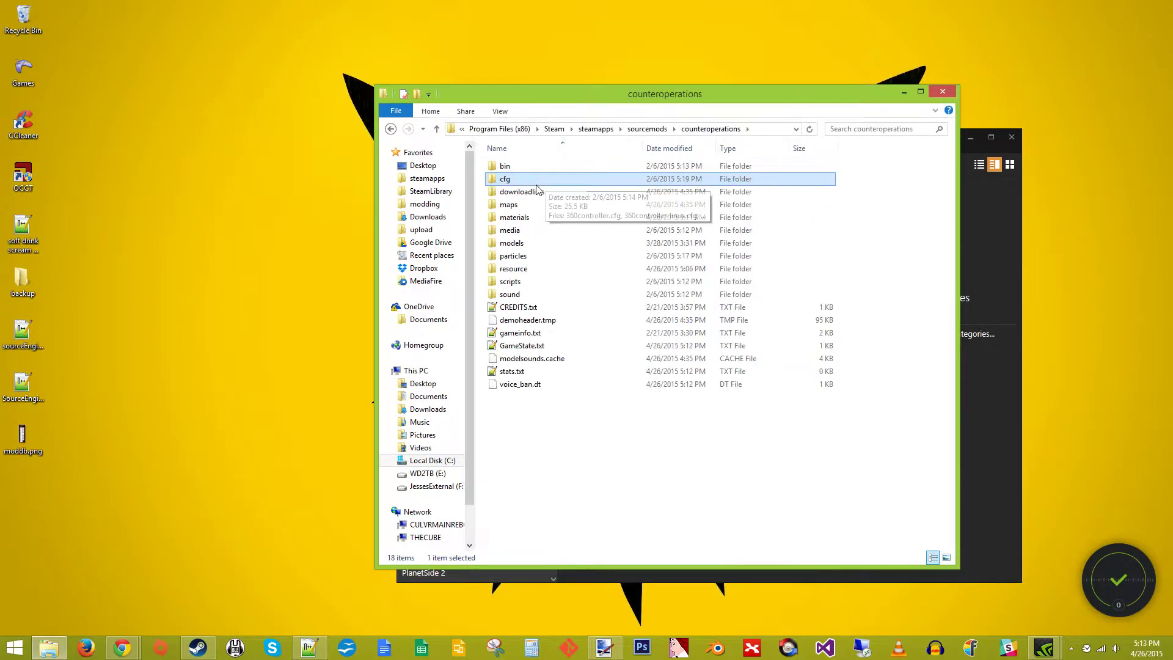
left_click_drag(706, 92, 541, 87)
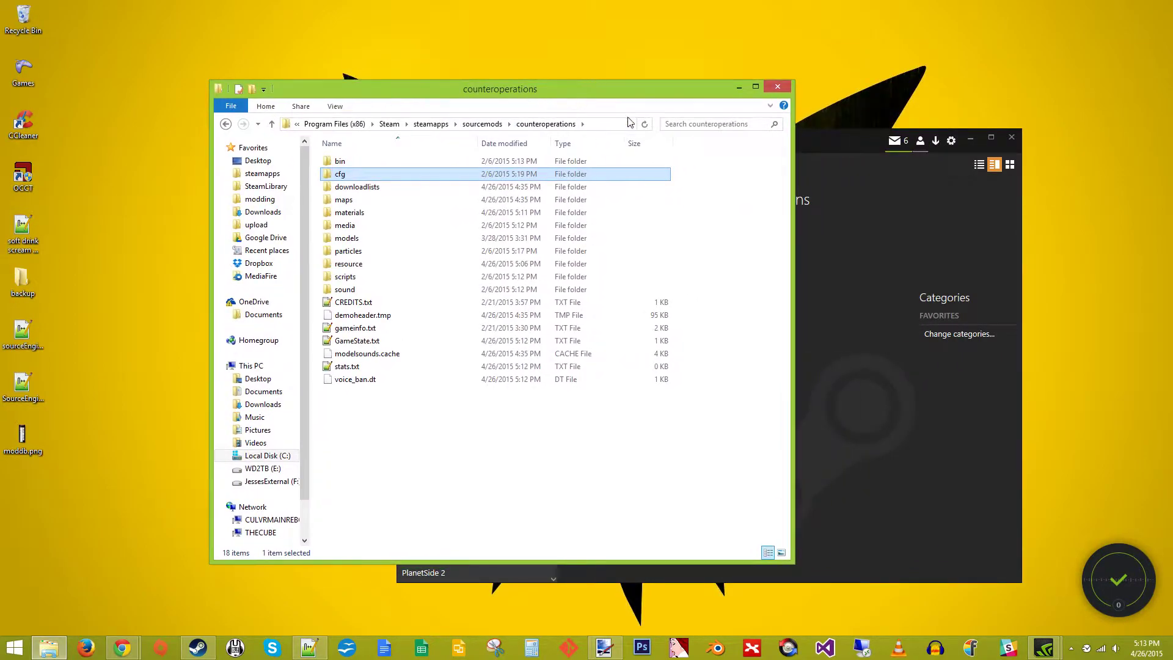
left_click(824, 149)
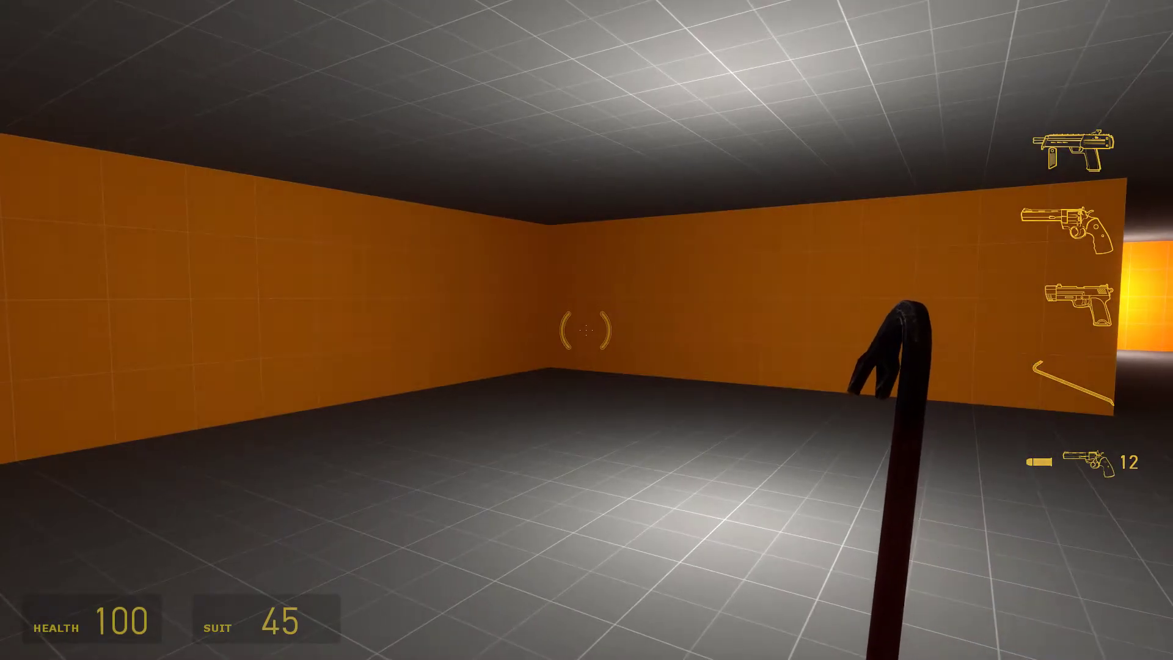
Test map_01, then abort the game from the pause menu without saving
key("Escape")
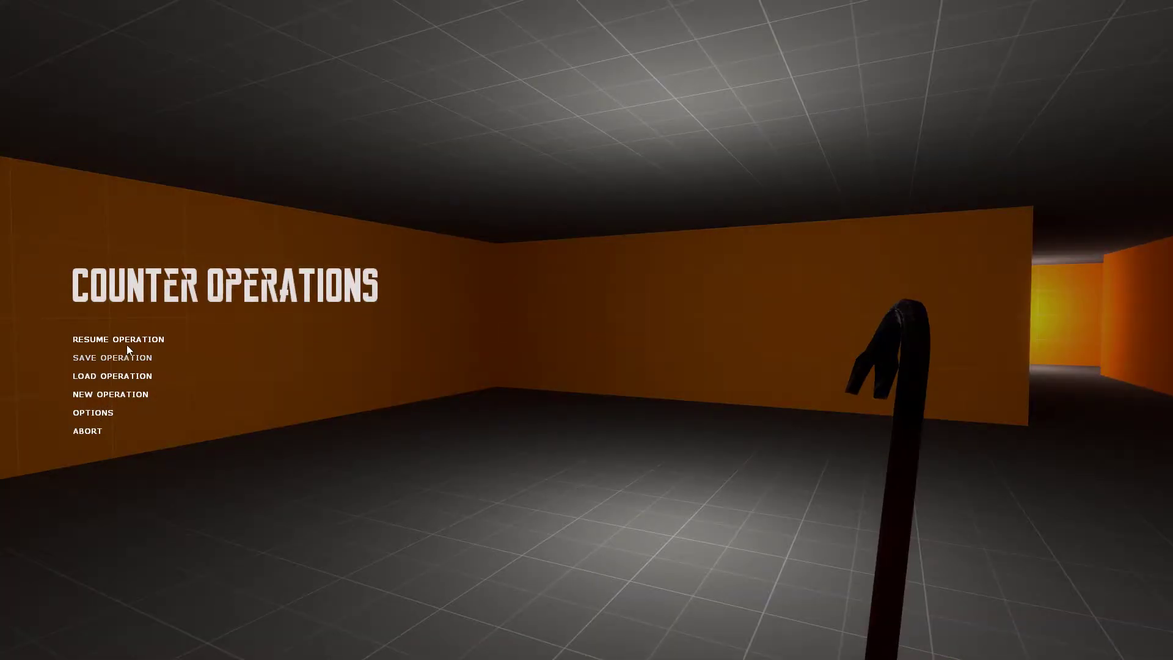
left_click(122, 341)
key("Escape")
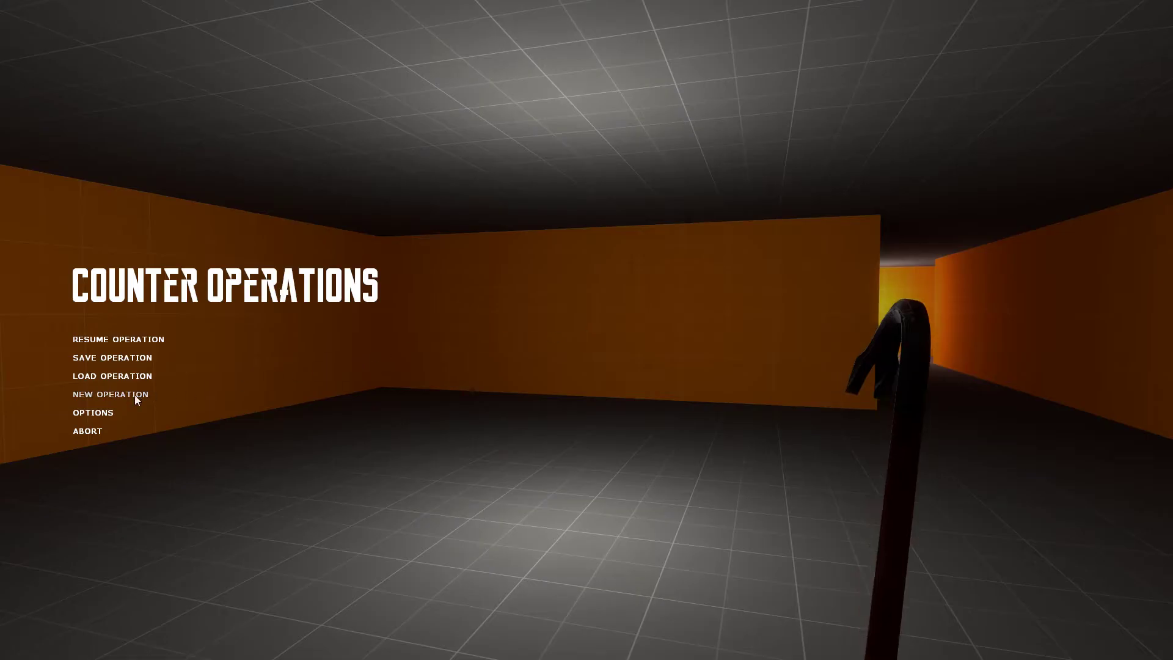
left_click(92, 430)
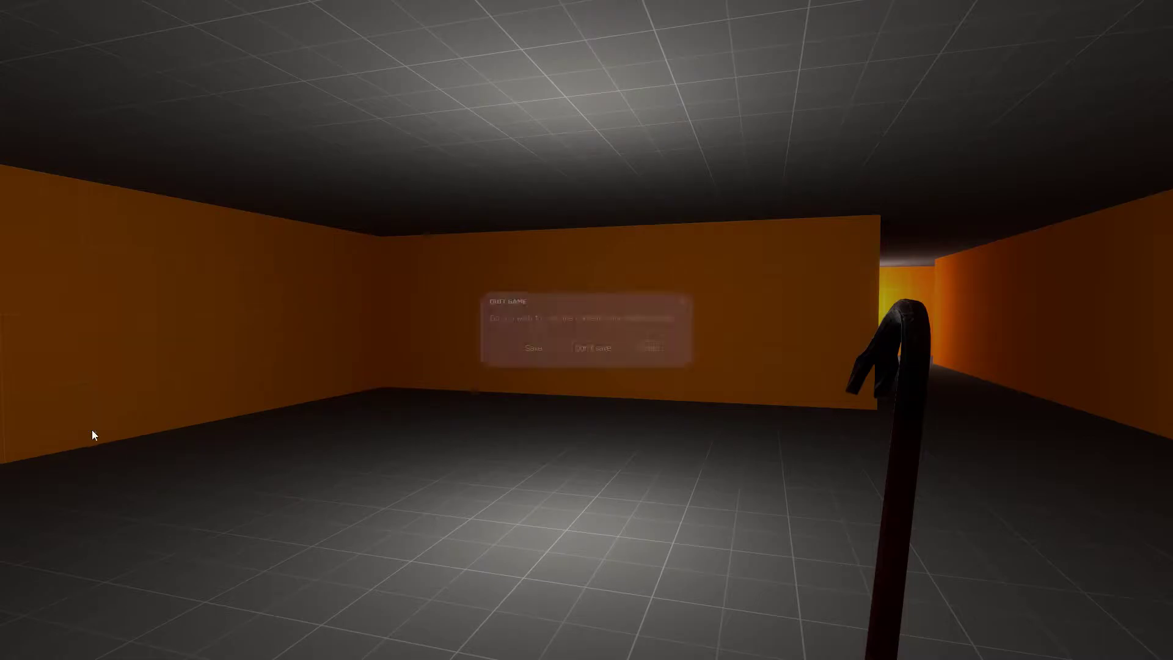
left_click(596, 348)
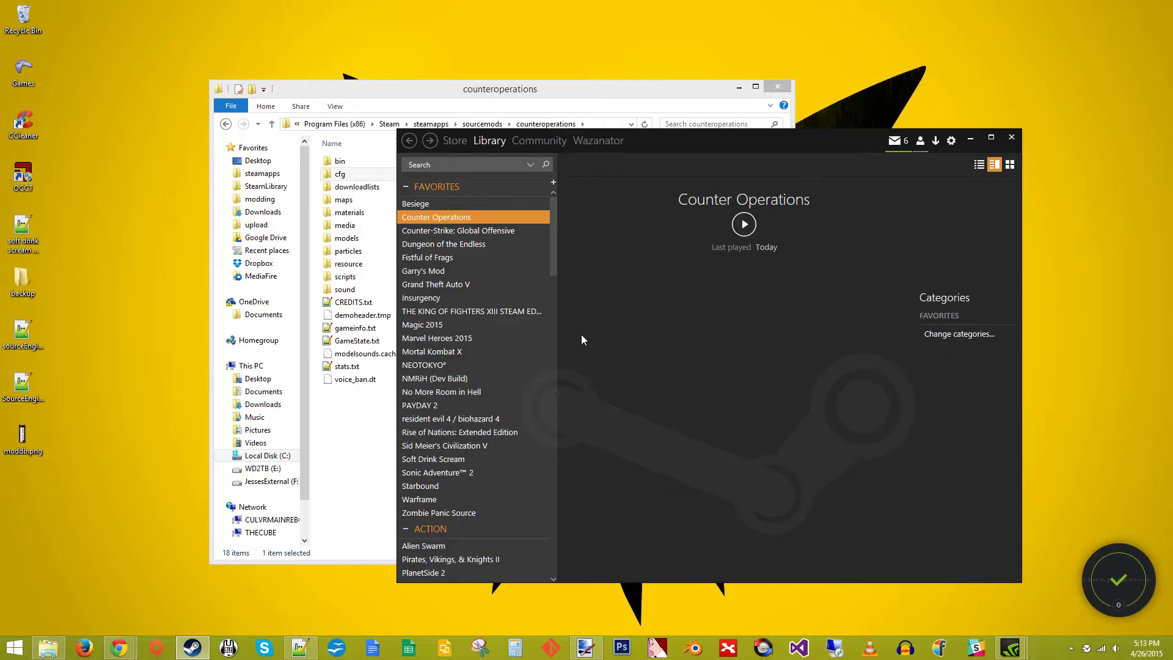
Dismiss the 'Failed to start game' error and launch Counter Operations again
left_click(745, 224)
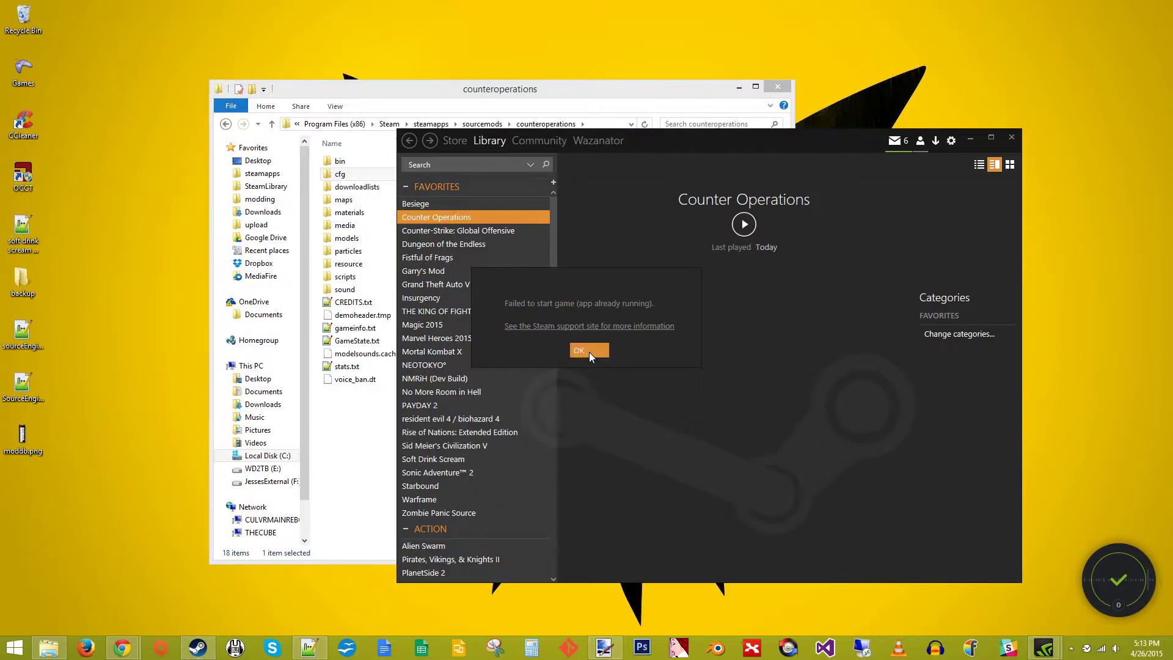
left_click(588, 350)
left_click(751, 225)
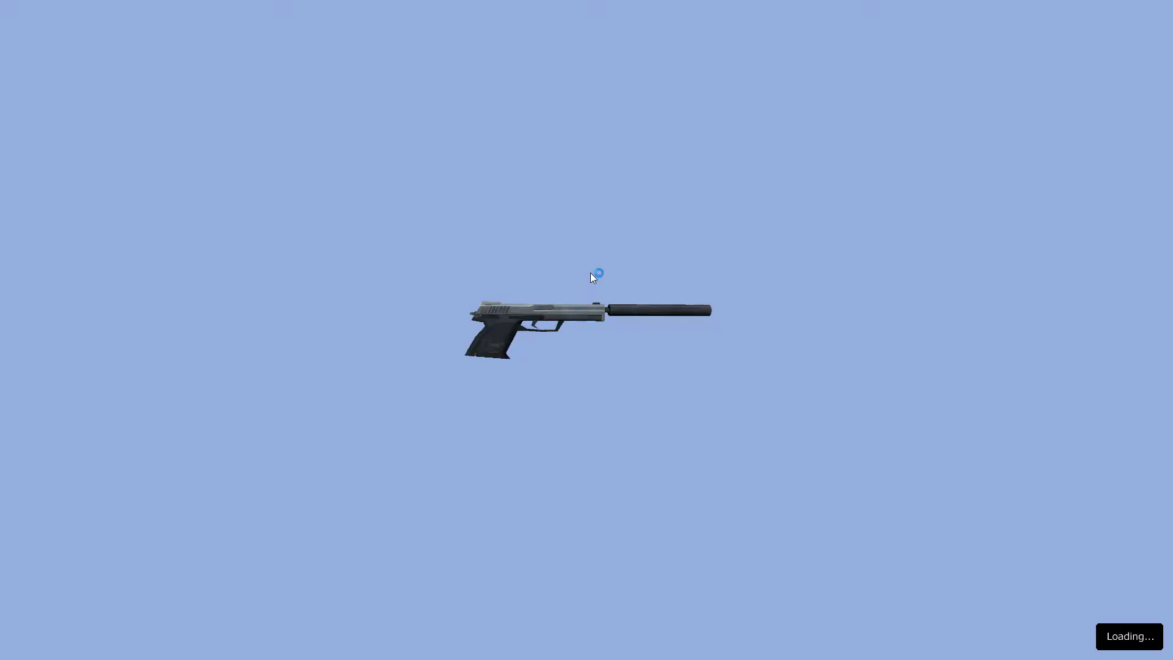
Open NEW OPERATION to check that Chapter 1 appears in the chapter list
left_click(97, 338)
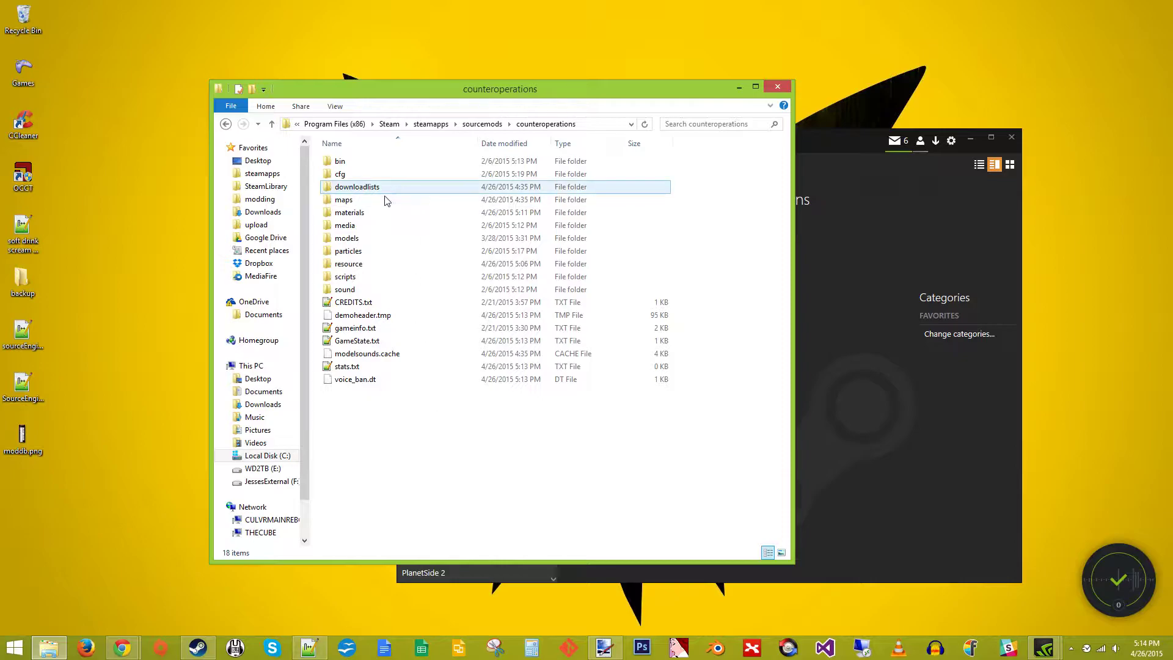
Search the resource folder for '_engli' and open hl2_english.txt's file location
double_click(361, 264)
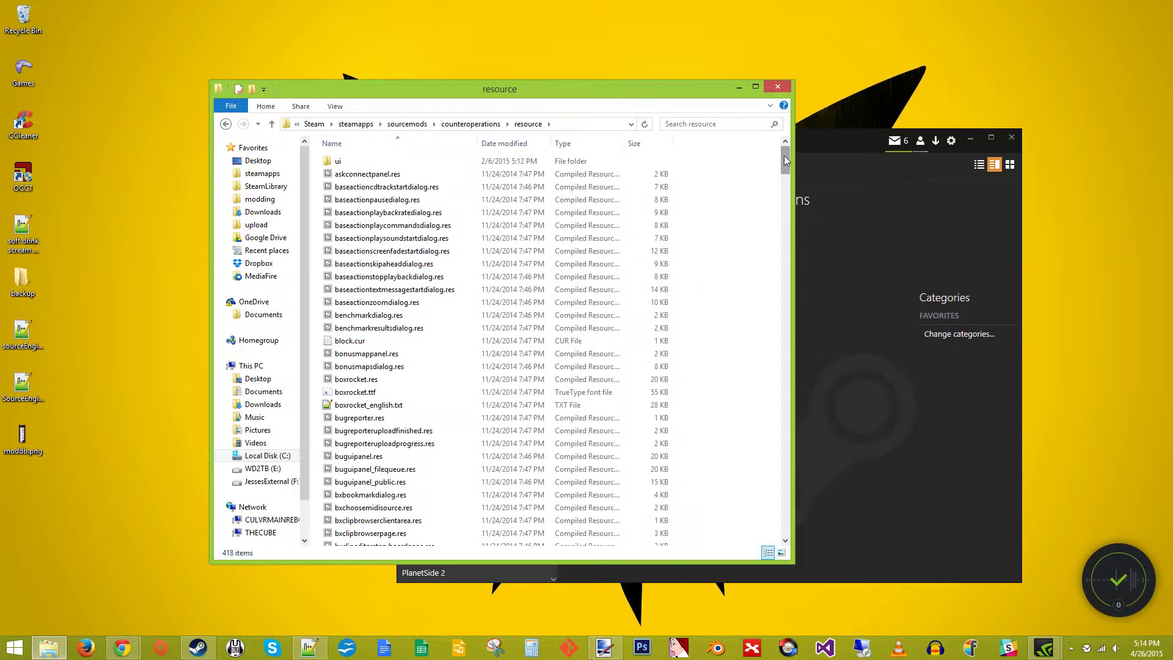
left_click(694, 122)
type("_english")
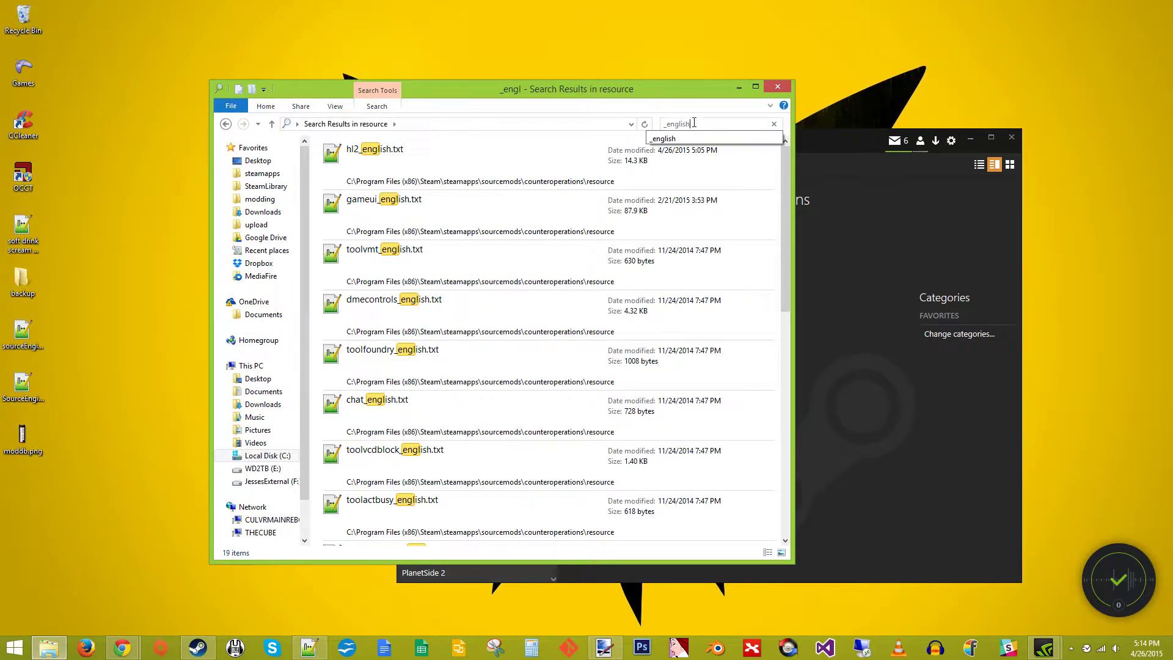
left_click(508, 171)
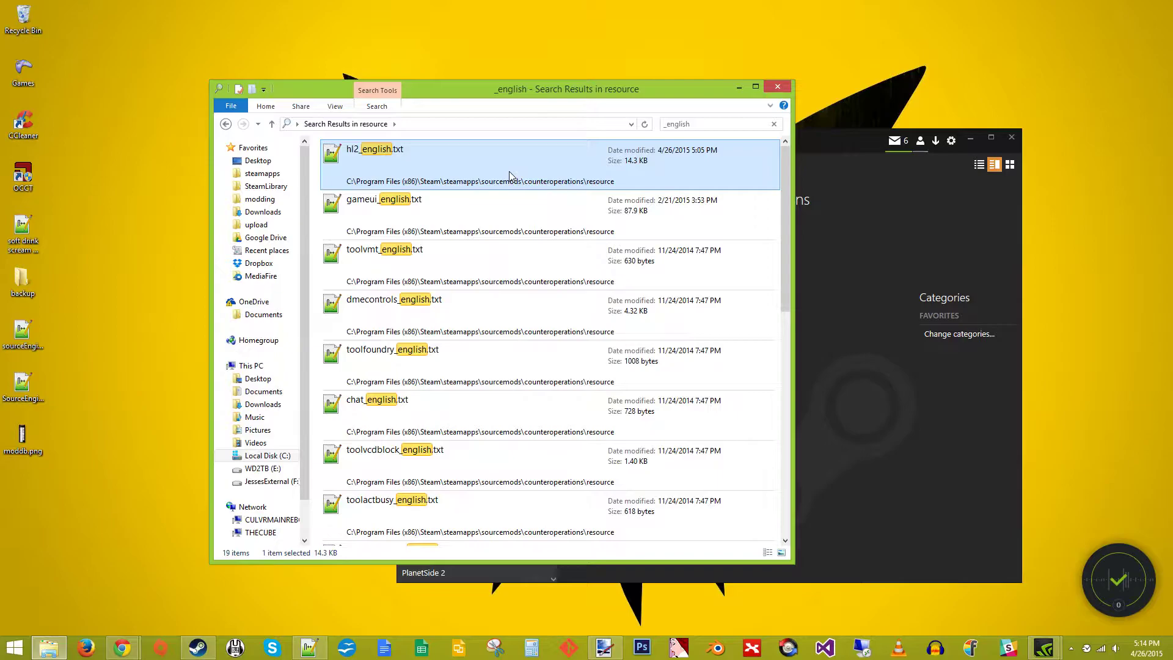
right_click(509, 173)
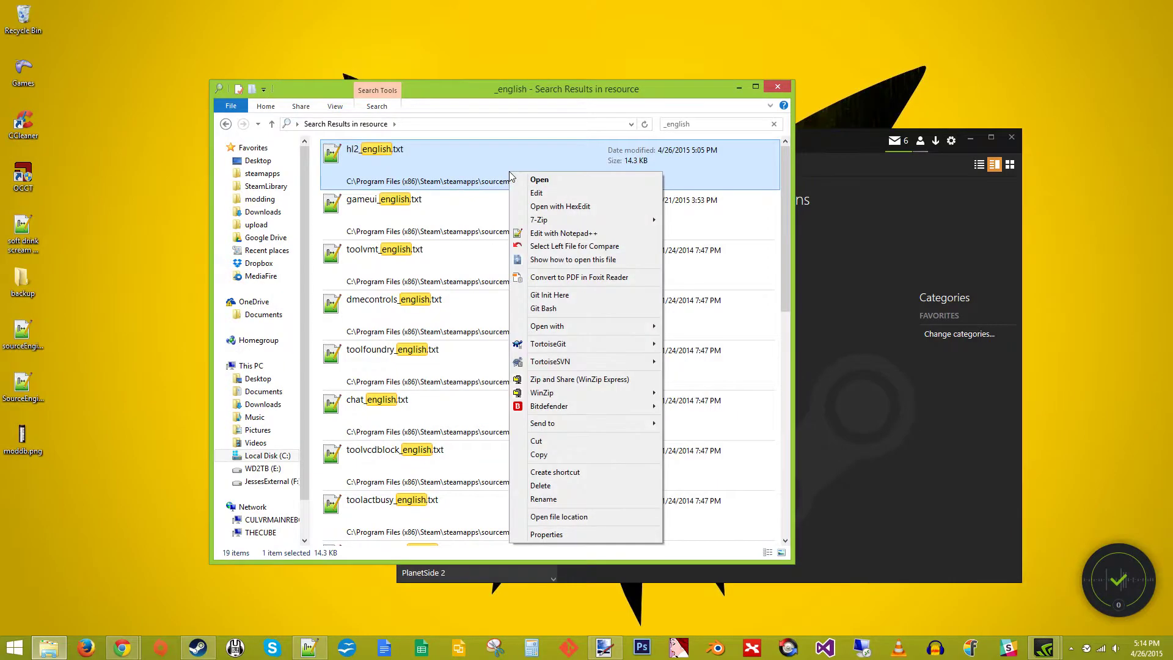
left_click(558, 516)
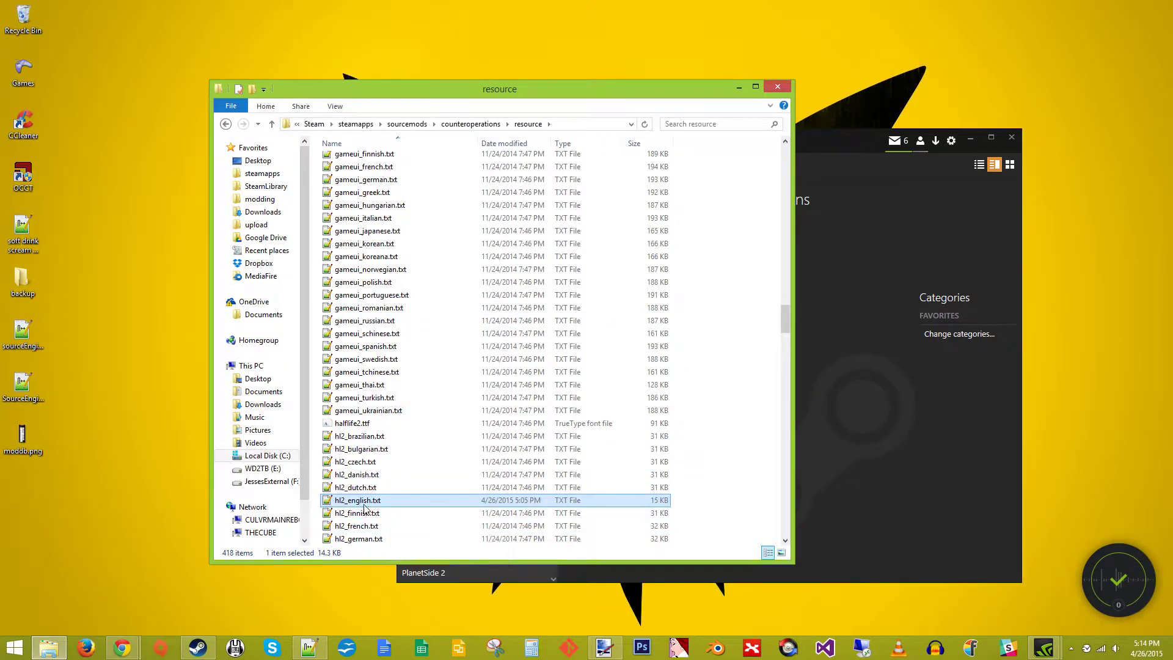
Rename the file by replacing 'hl2' with 'counteroperations', giving counteroperations_english.txt
right_click(365, 508)
left_click(409, 480)
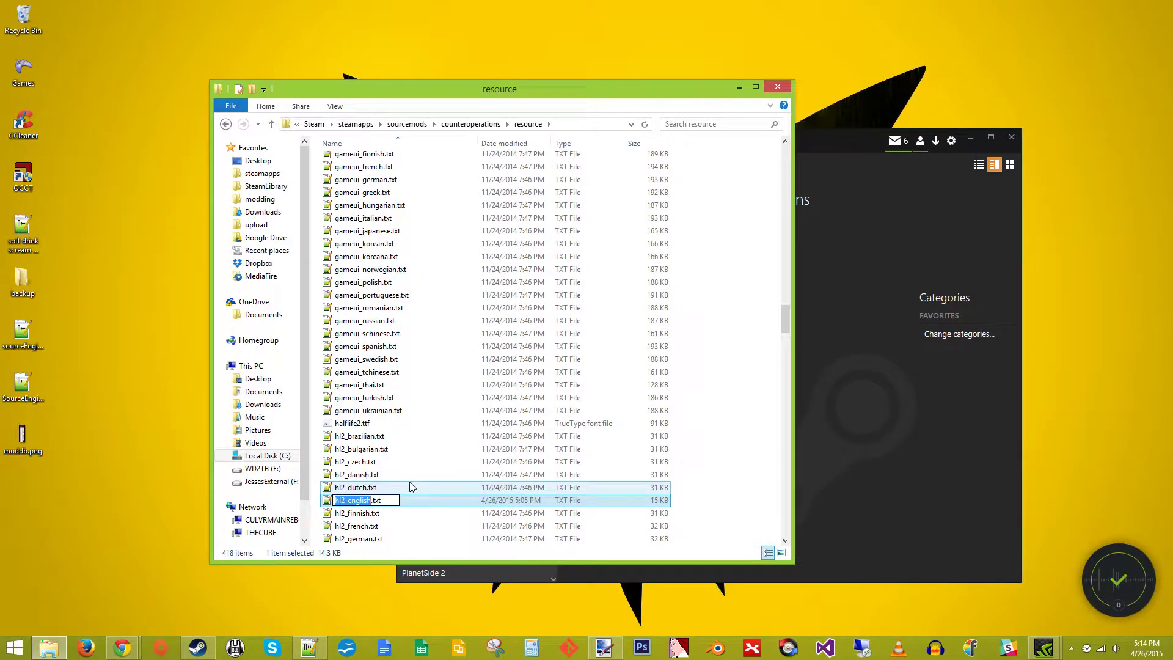
key("Right")
key("Left")
key("Left")
key("Left")
key("Left")
key("BackSpace")
key("BackSpace")
key("BackSpace")
type("counte")
type("rop")
type("erations")
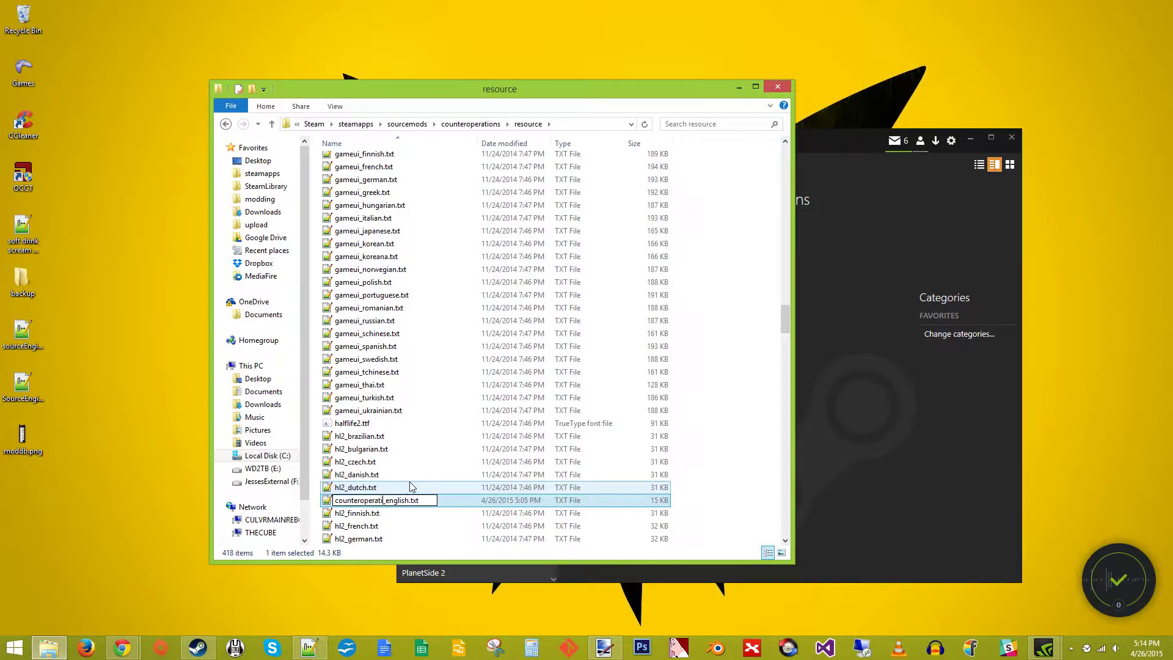
key("Return")
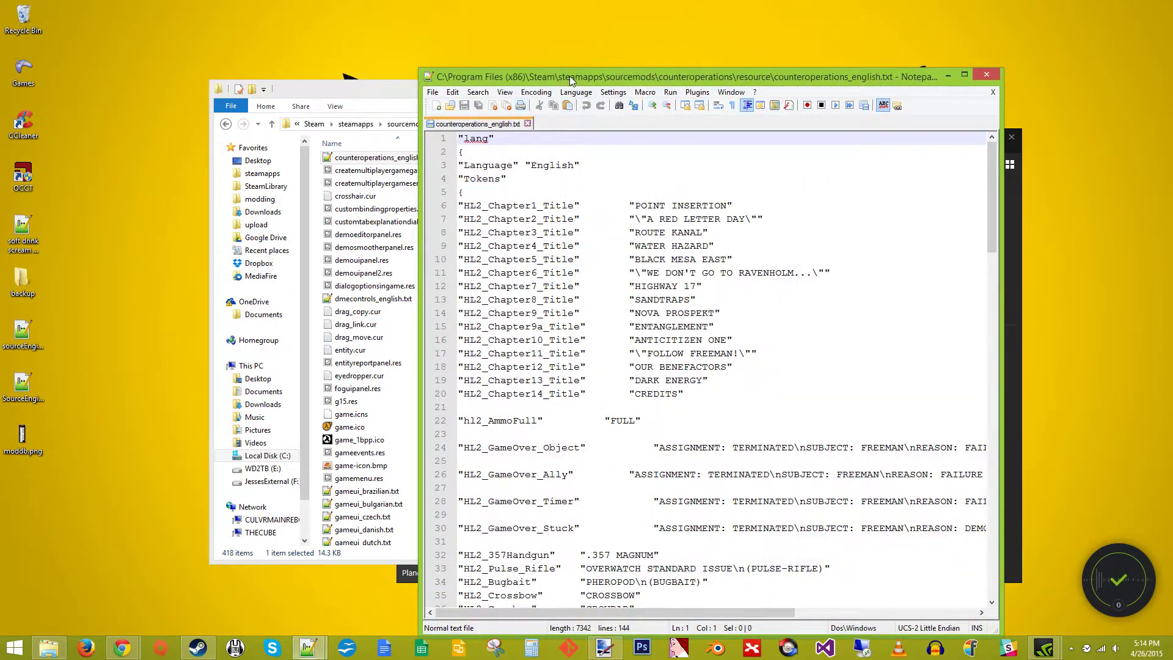
left_click_drag(571, 73, 335, 3)
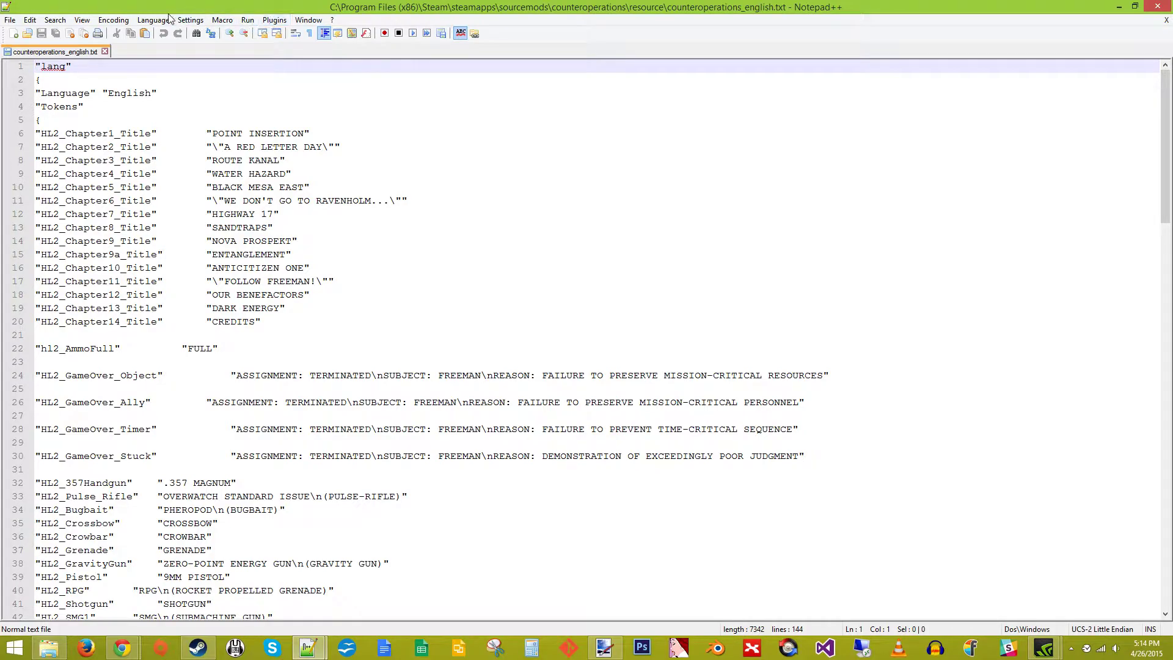
Check the Encoding menu shows UCS-2 Little Endian, then close it unchanged
left_click(113, 19)
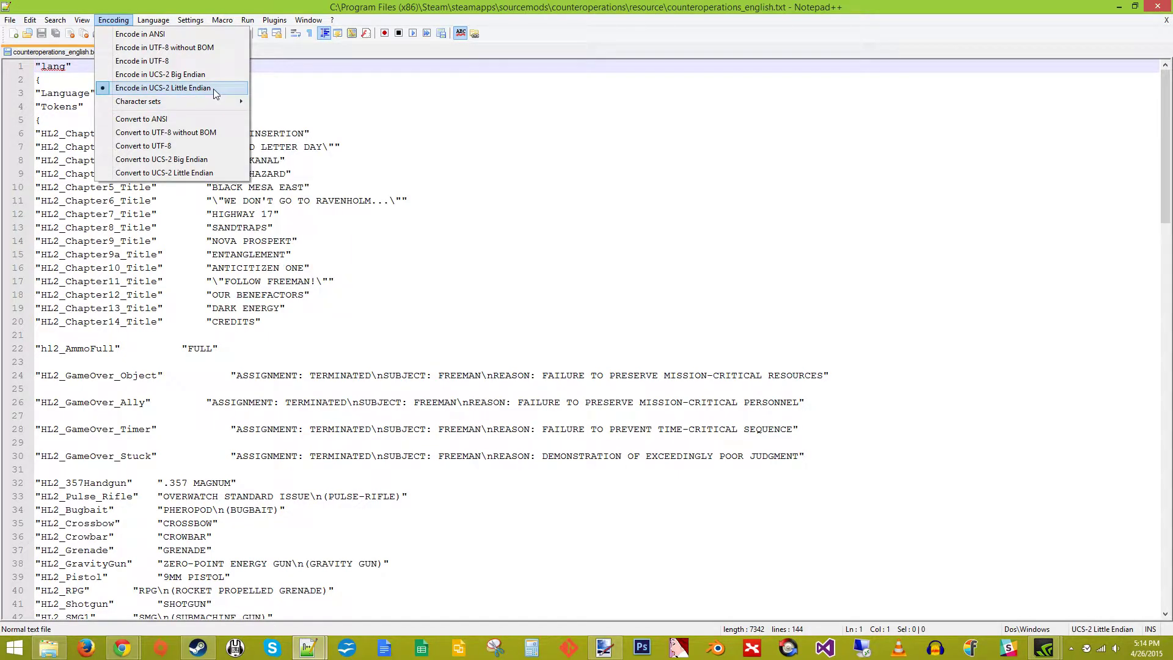
left_click(476, 123)
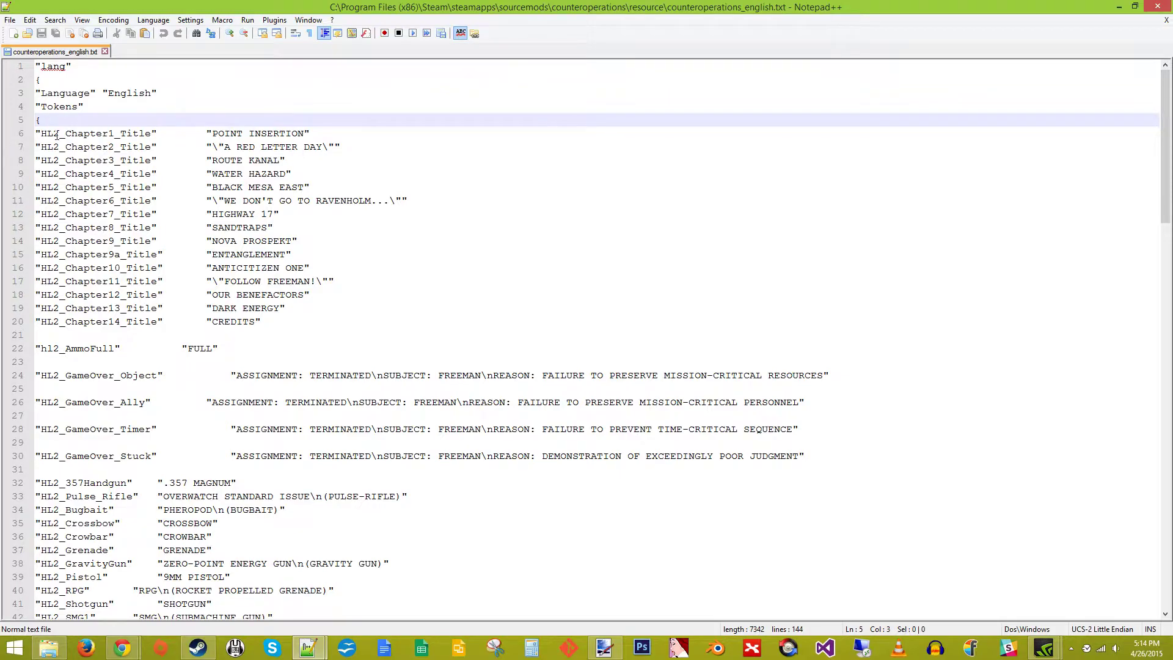
Change the HL2 token prefix to 'counteroperations' and the title POINT INSERTION to 'First Contact'
left_click_drag(60, 134, 41, 133)
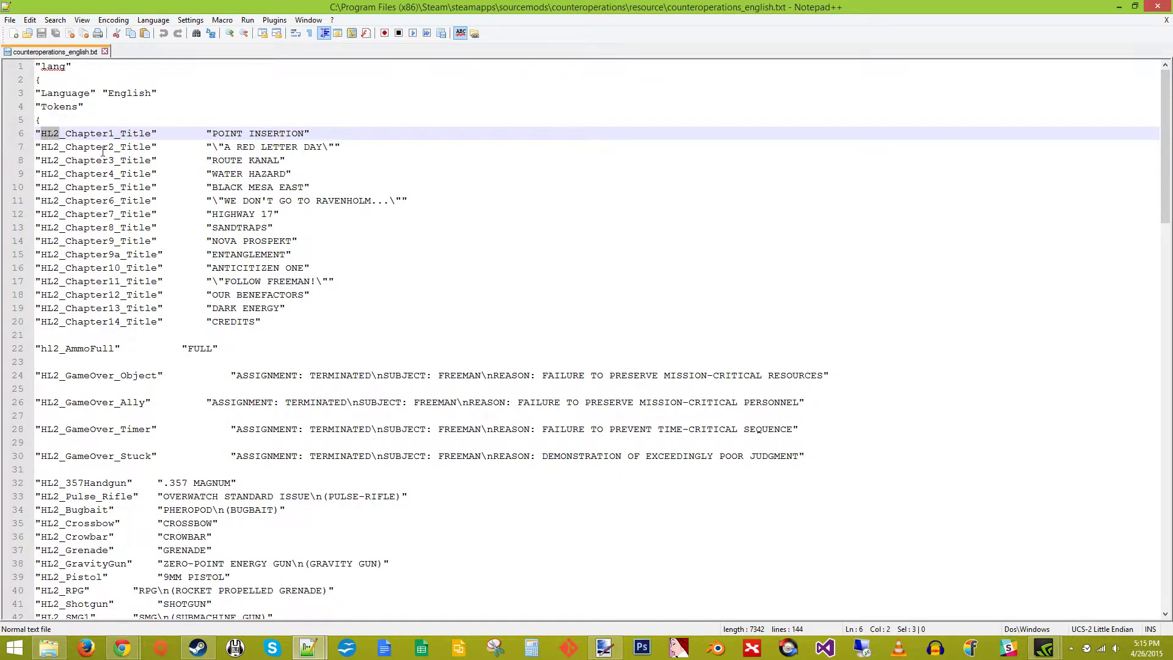
type("counterop")
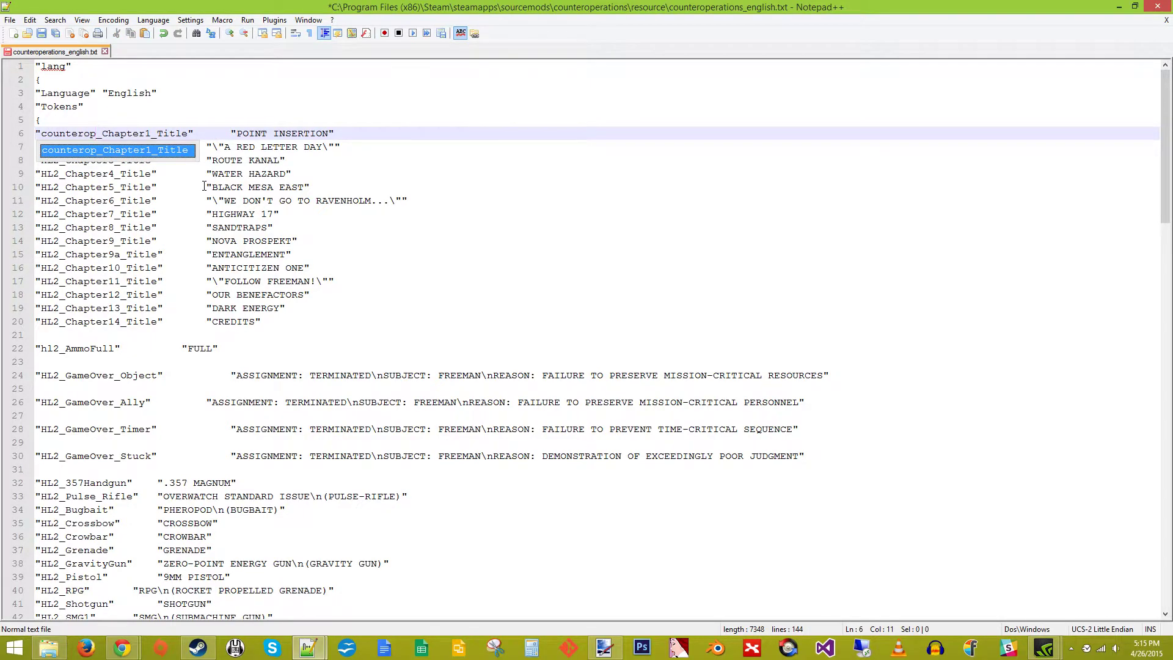
type("erations")
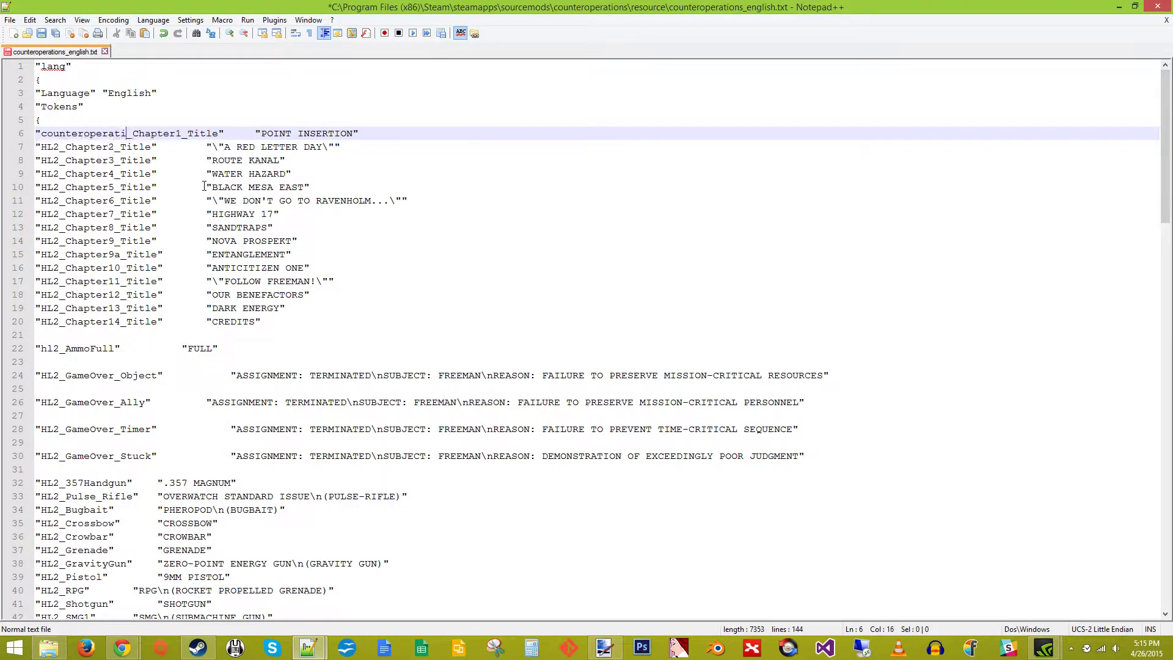
left_click_drag(284, 133, 379, 133)
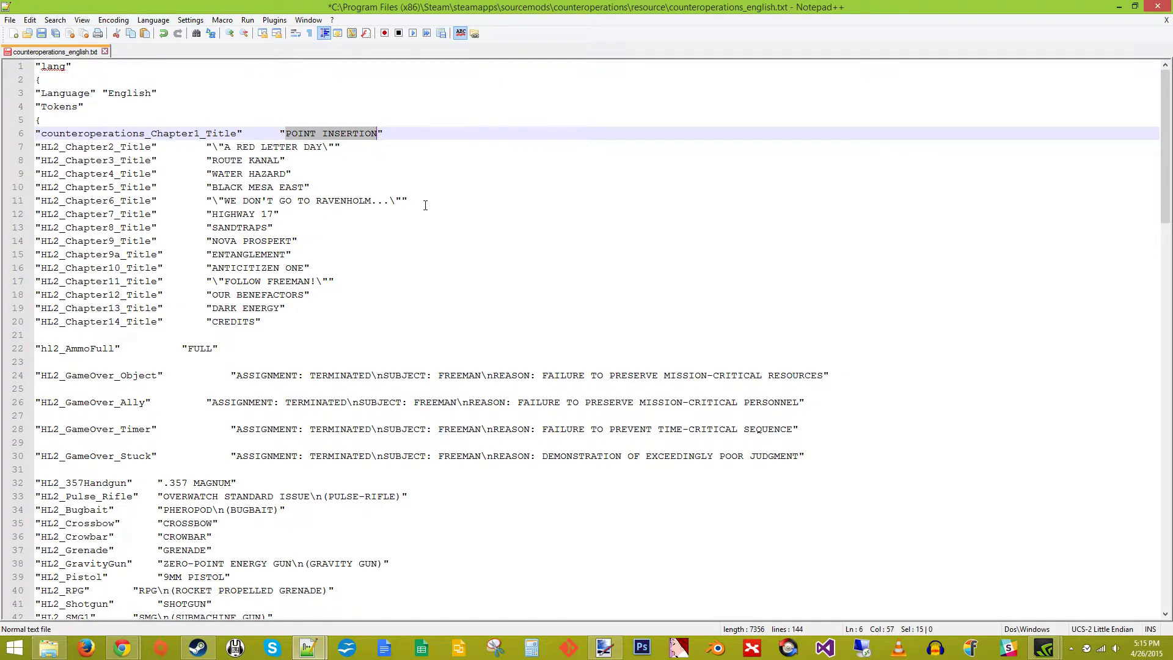
type("First")
type(" Cont")
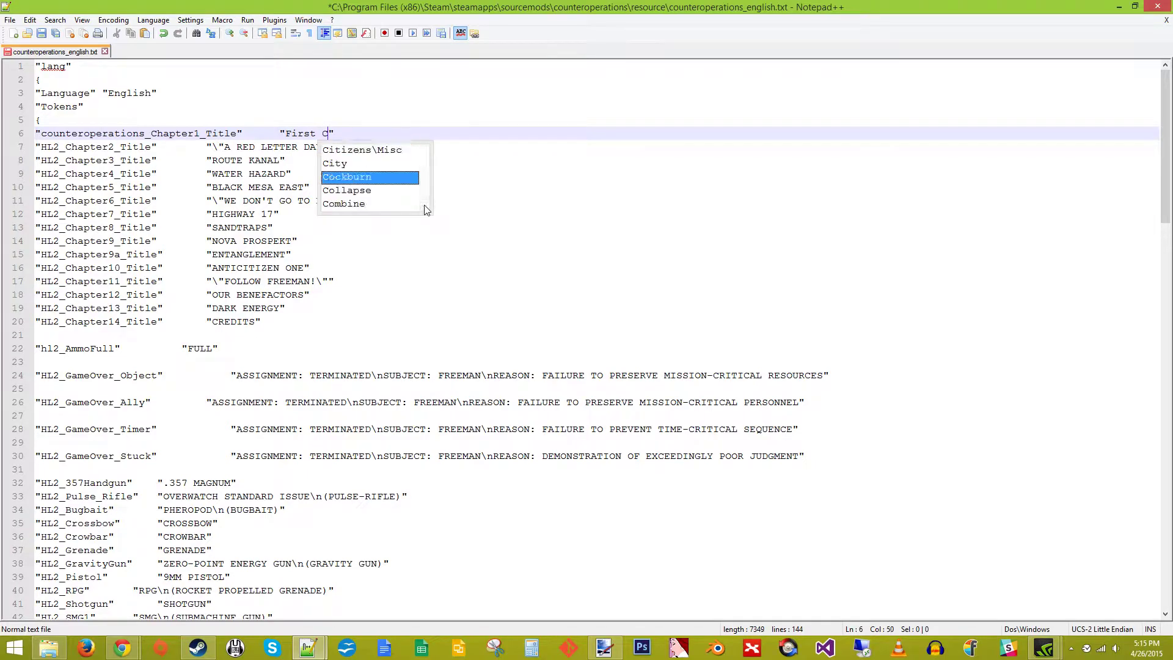
type("act")
Save counteroperations_english.txt and close Notepad++
key("ctrl+s")
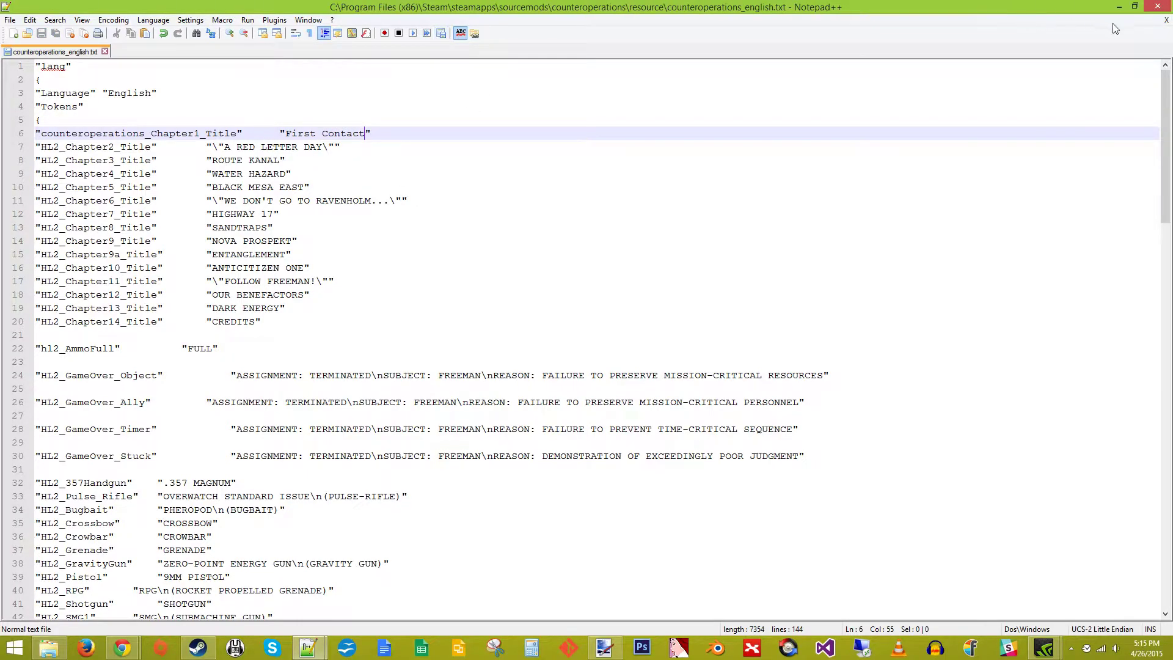
left_click(1164, 20)
left_click(1119, 6)
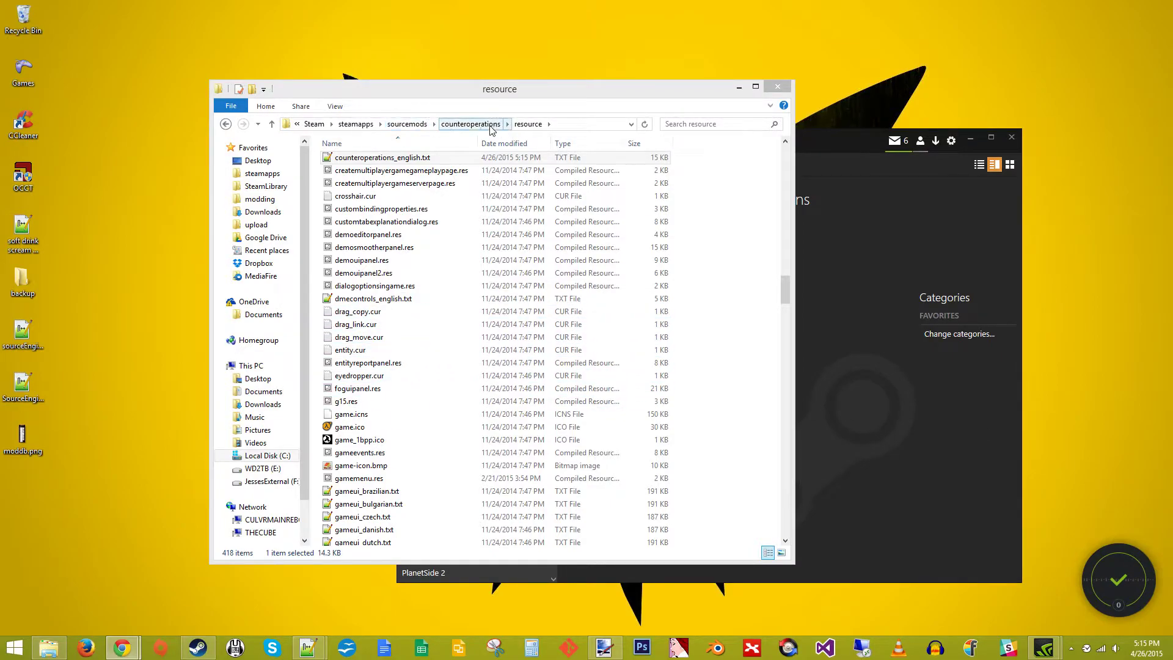
Go to counteroperations > scripts and open titles.txt in the text editor
left_click(471, 124)
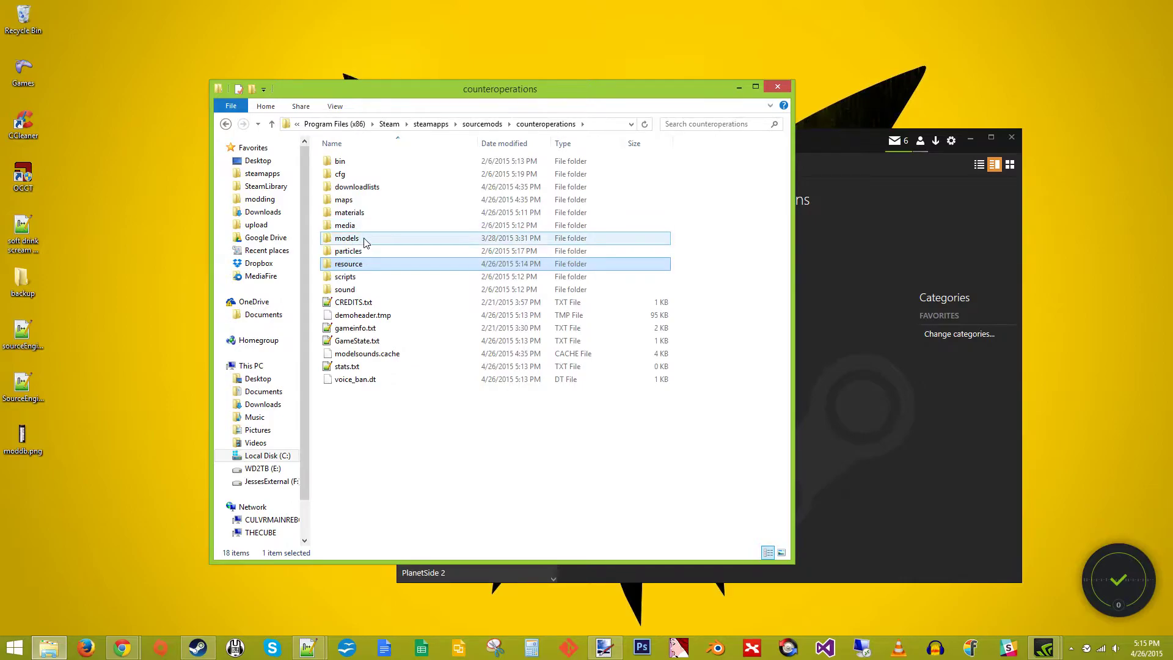
double_click(369, 277)
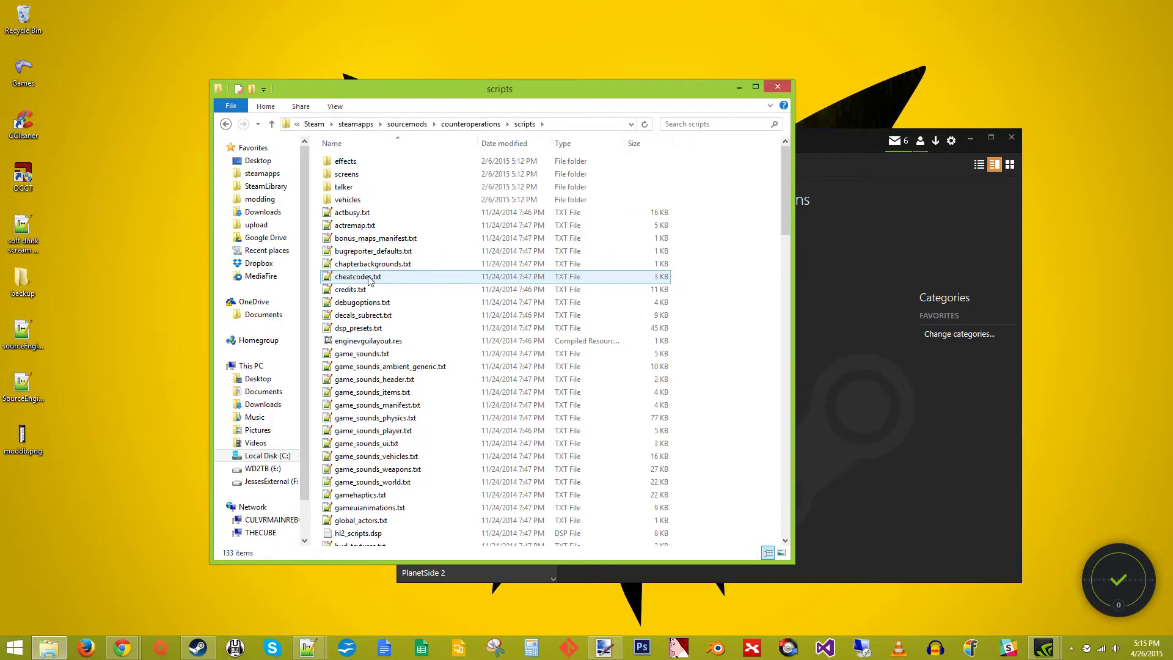
scroll(382, 290, "down", 5)
scroll(382, 290, "down", 20)
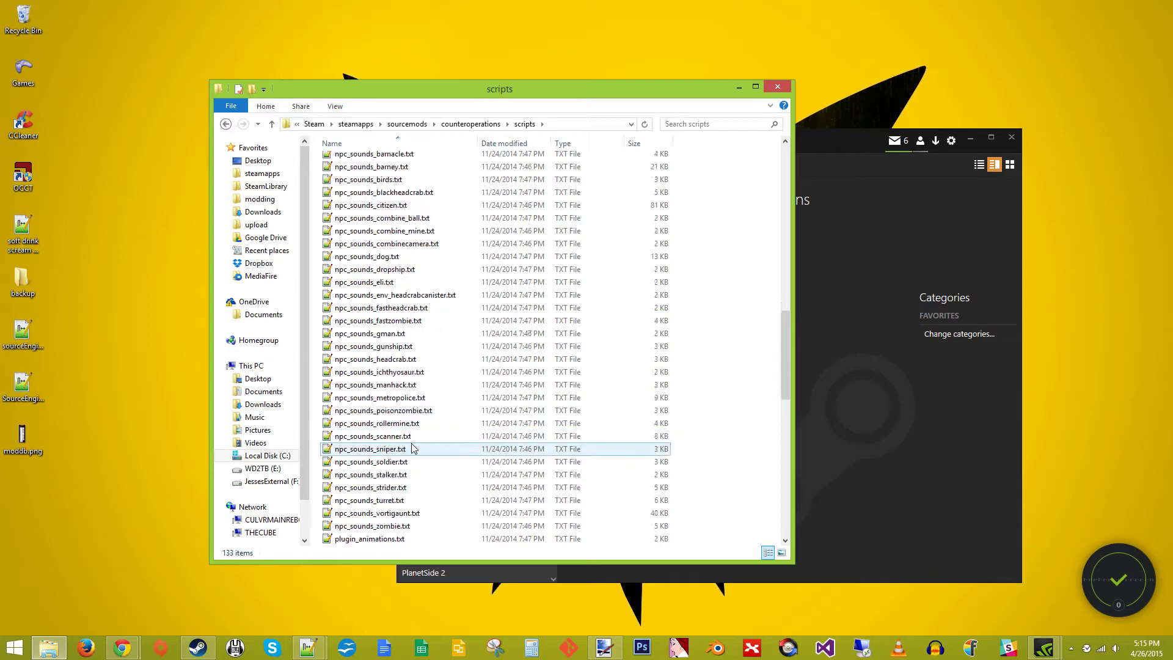
scroll(420, 449, "down", 5)
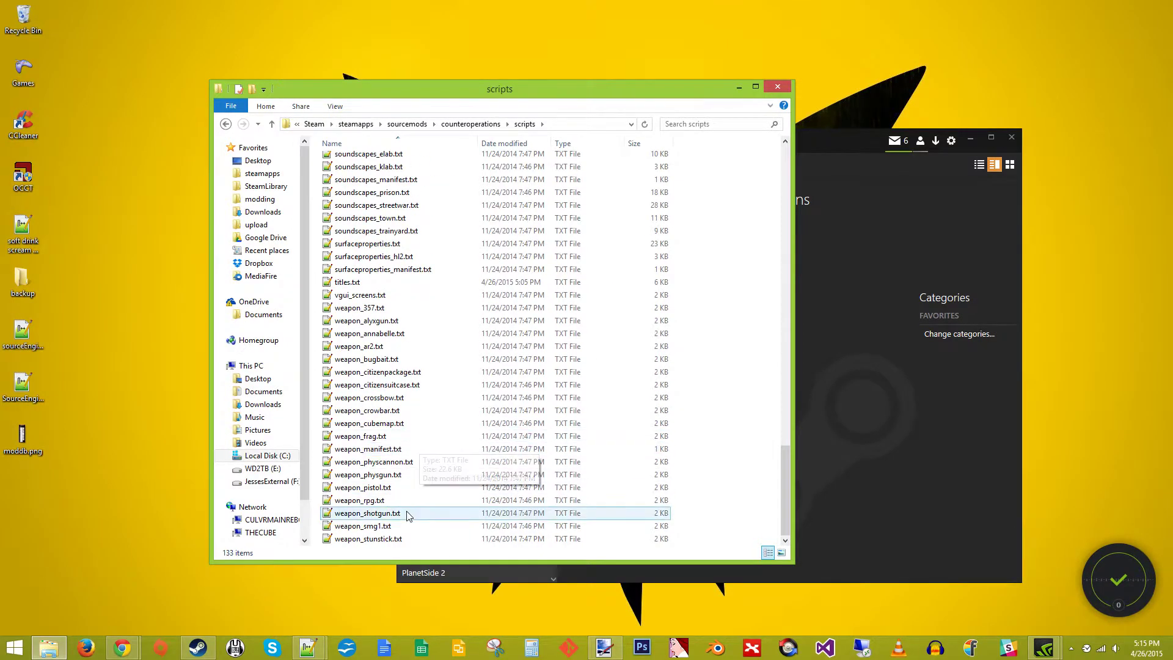
left_click(369, 285)
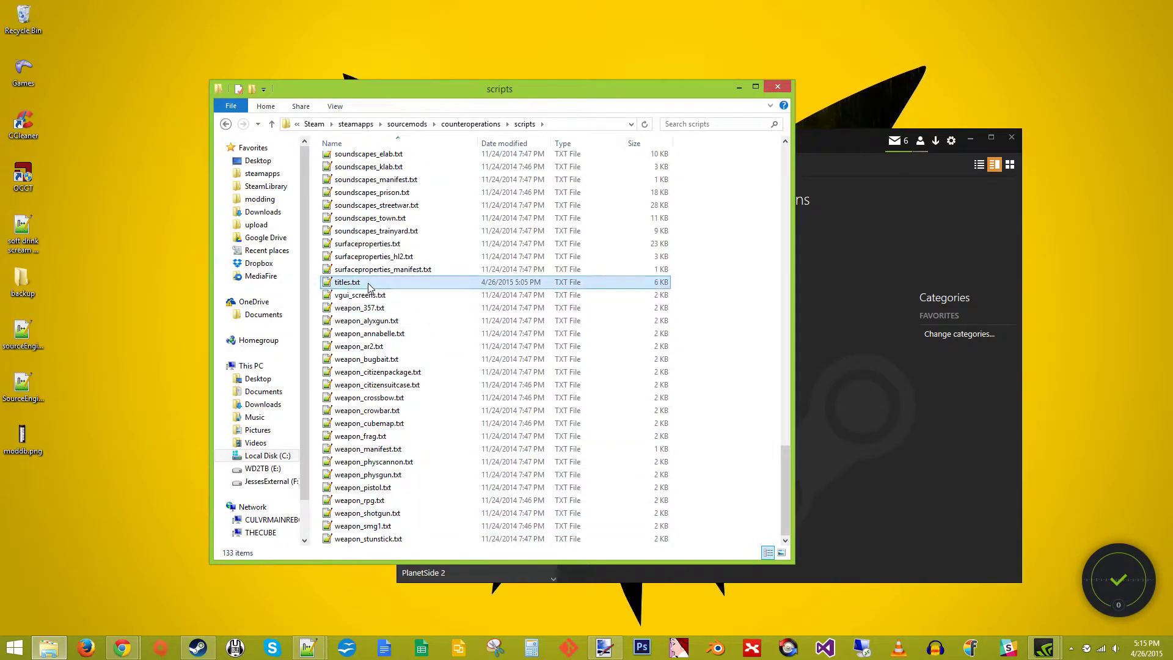
double_click(369, 284)
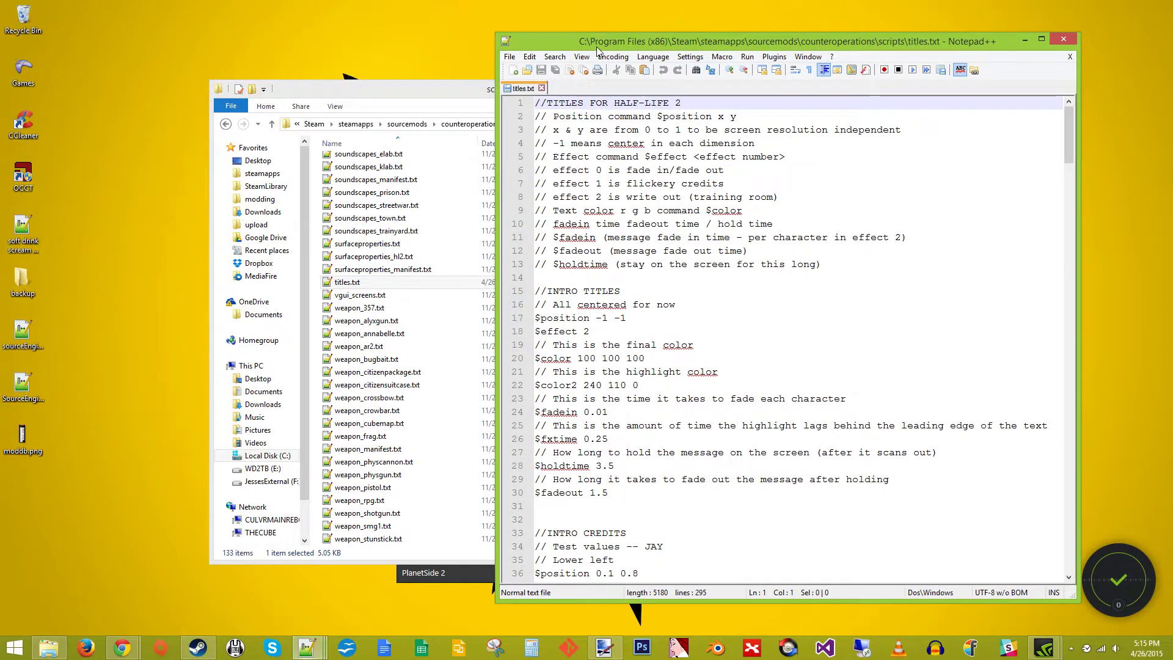
Change #HL2_Chapter1_Title to #counteroperations_Chapter1_Title in the CHAPTER1_TITLE entry
left_click_drag(602, 42, 264, 3)
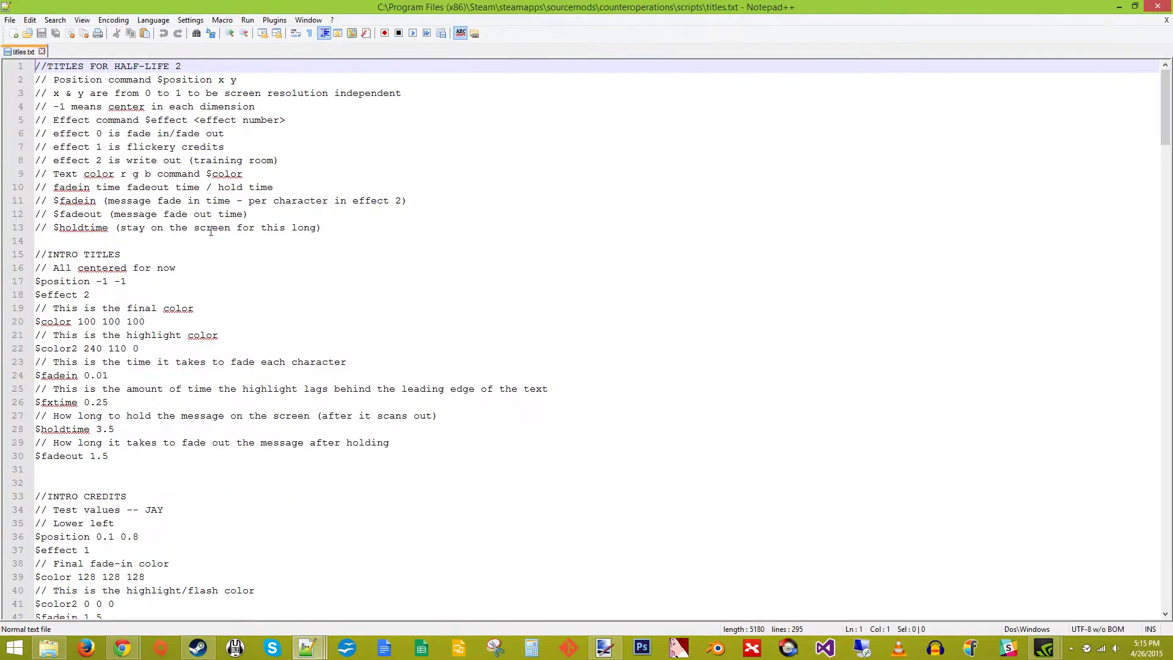
scroll(209, 278, "down", 2)
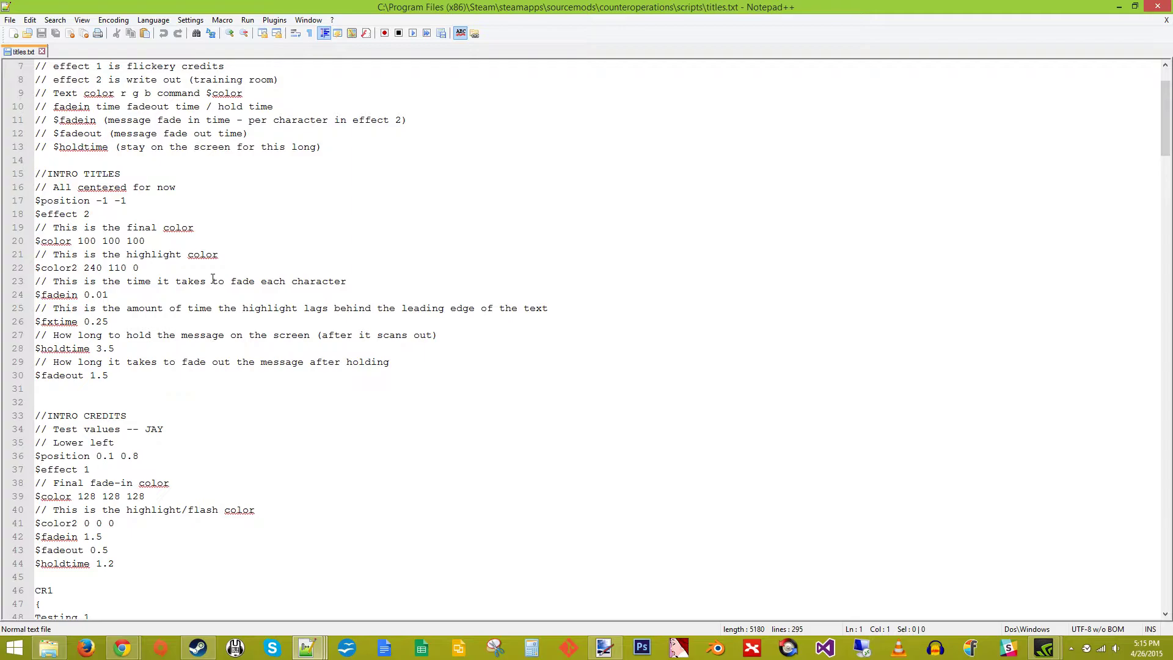
scroll(213, 278, "down", 15)
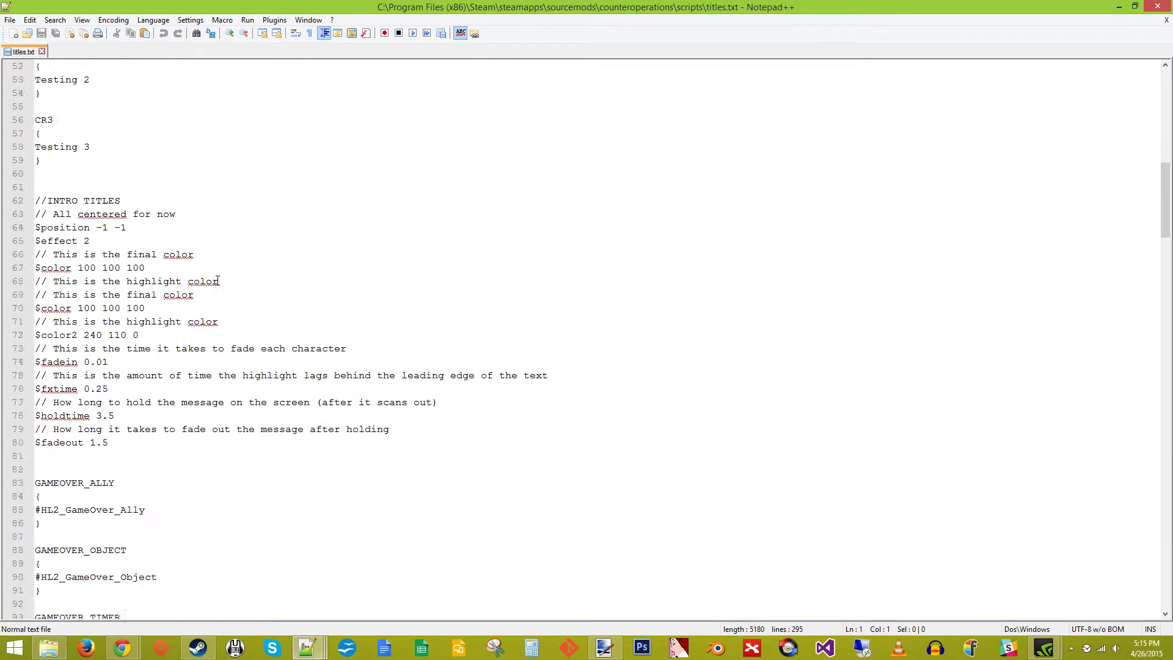
scroll(219, 283, "down", 10)
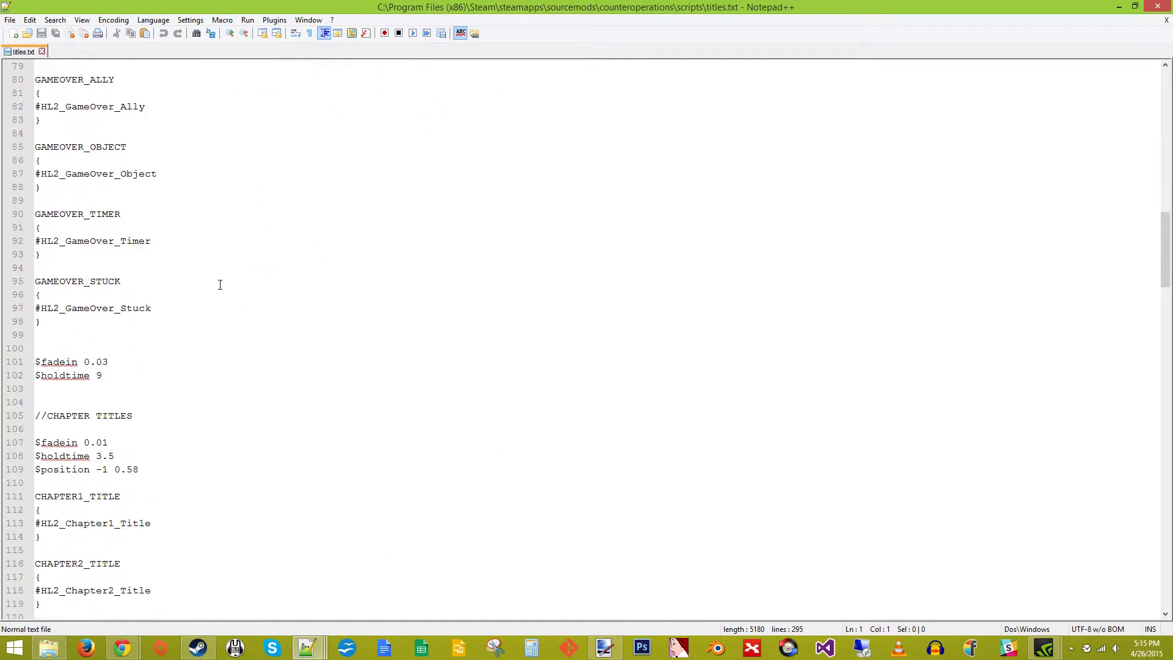
scroll(168, 432, "down", 2)
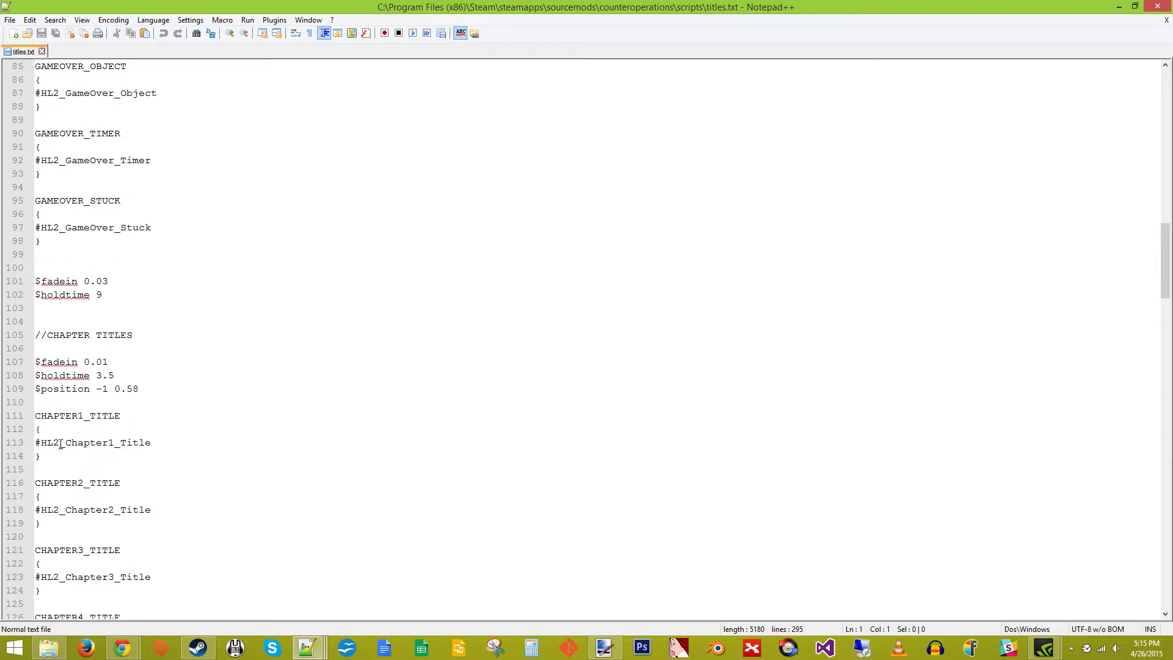
left_click_drag(60, 444, 41, 443)
type("counterope")
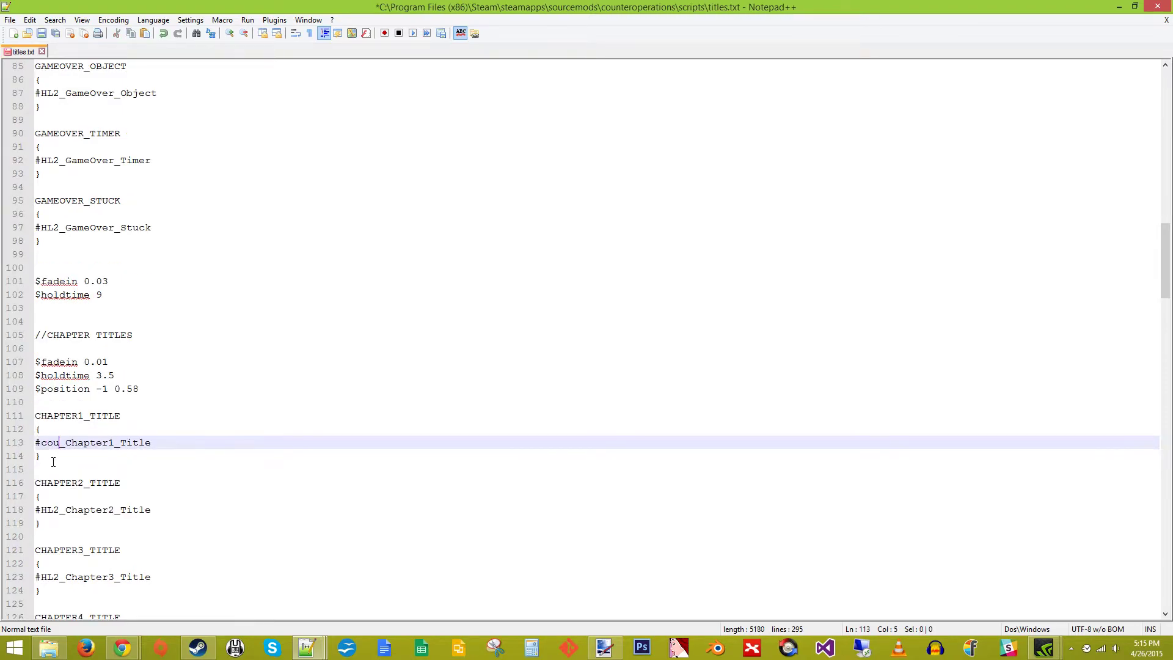
type("rations")
Save the edited titles.txt
key("ctrl+s")
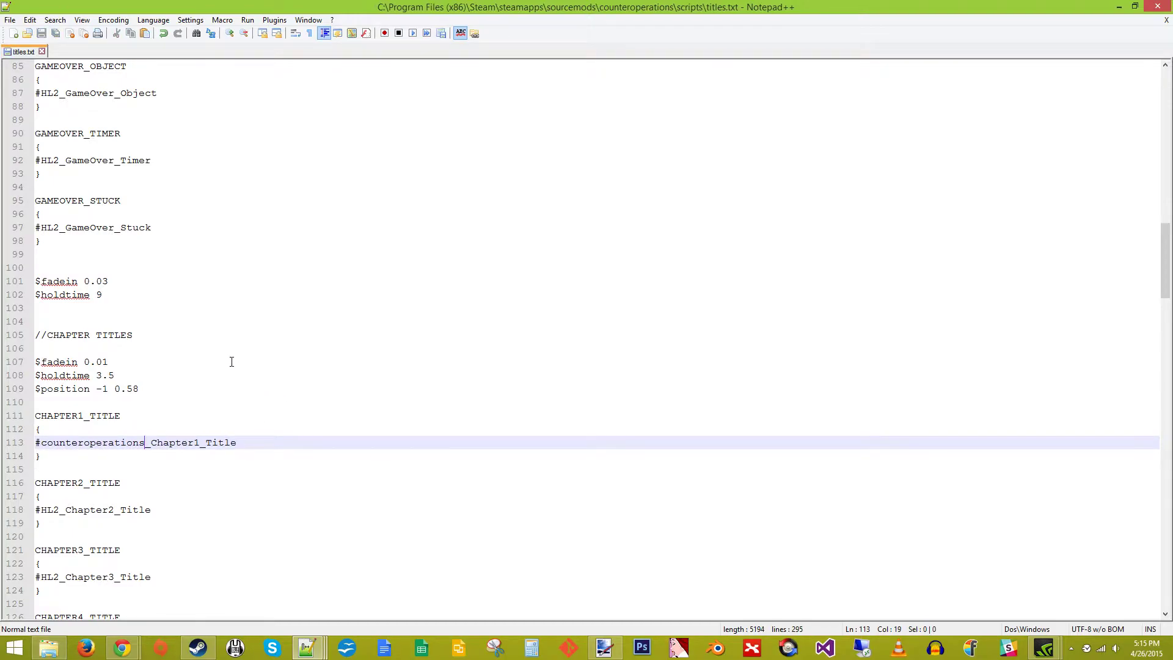
scroll(119, 526, "down", 2)
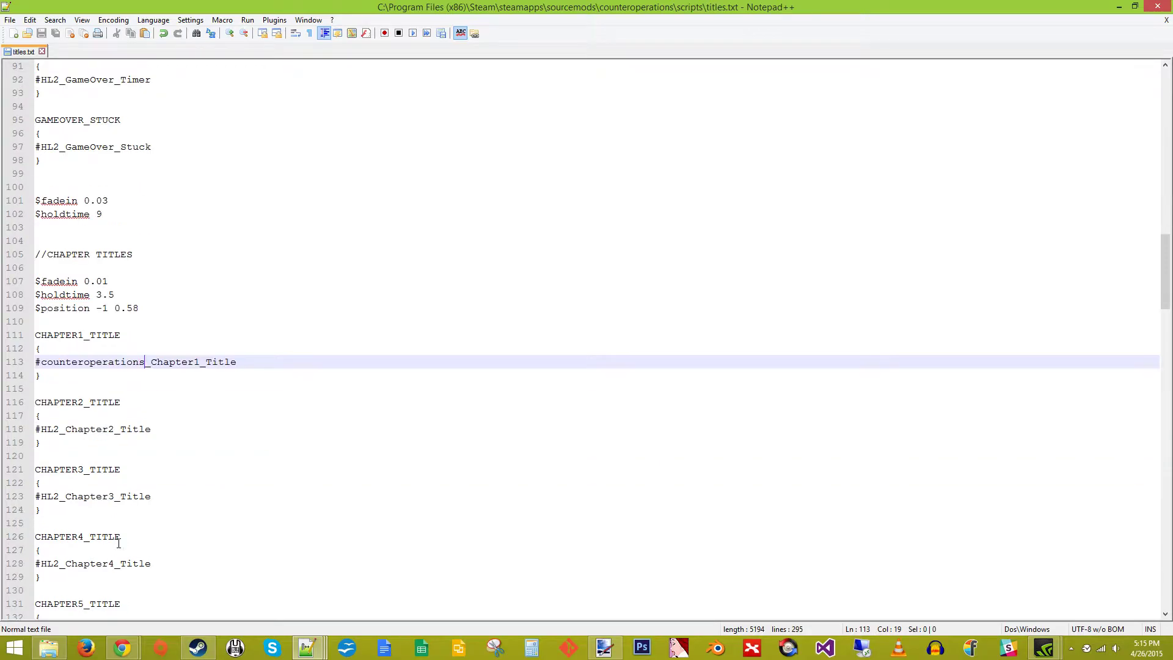
scroll(116, 501, "up", 3)
scroll(114, 498, "down", 9)
scroll(123, 526, "up", 4)
scroll(127, 531, "up", 3)
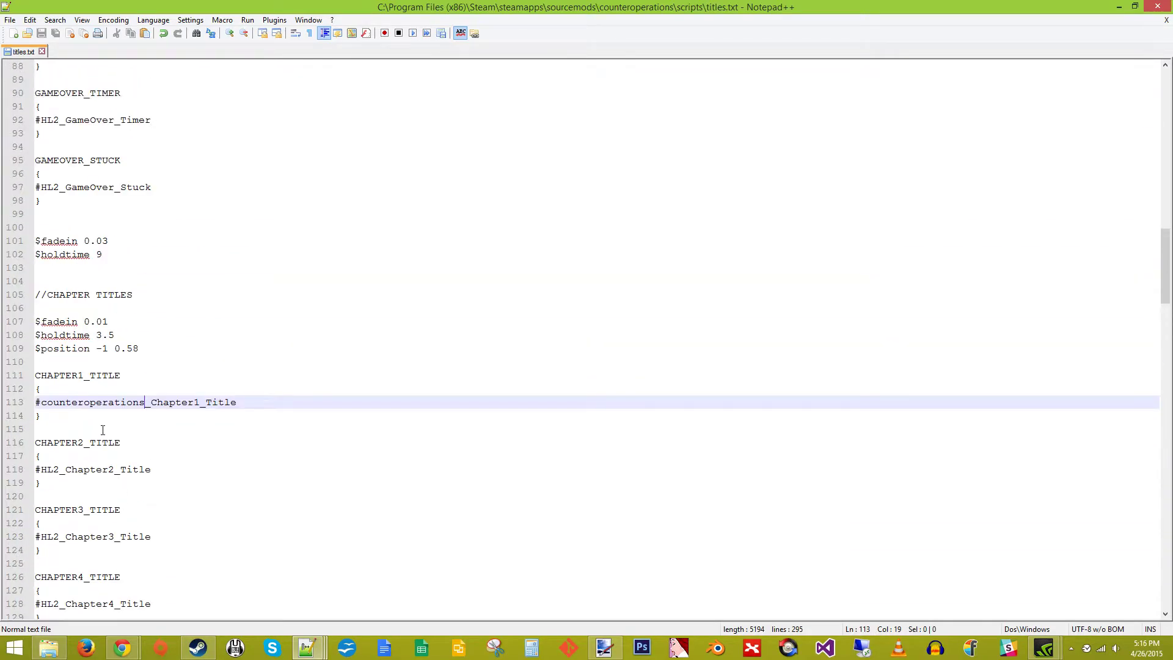
Close titles.txt, check in Counter Operations that Chapter 1 reads 'First Contact', then begin quitting
left_click(1162, 19)
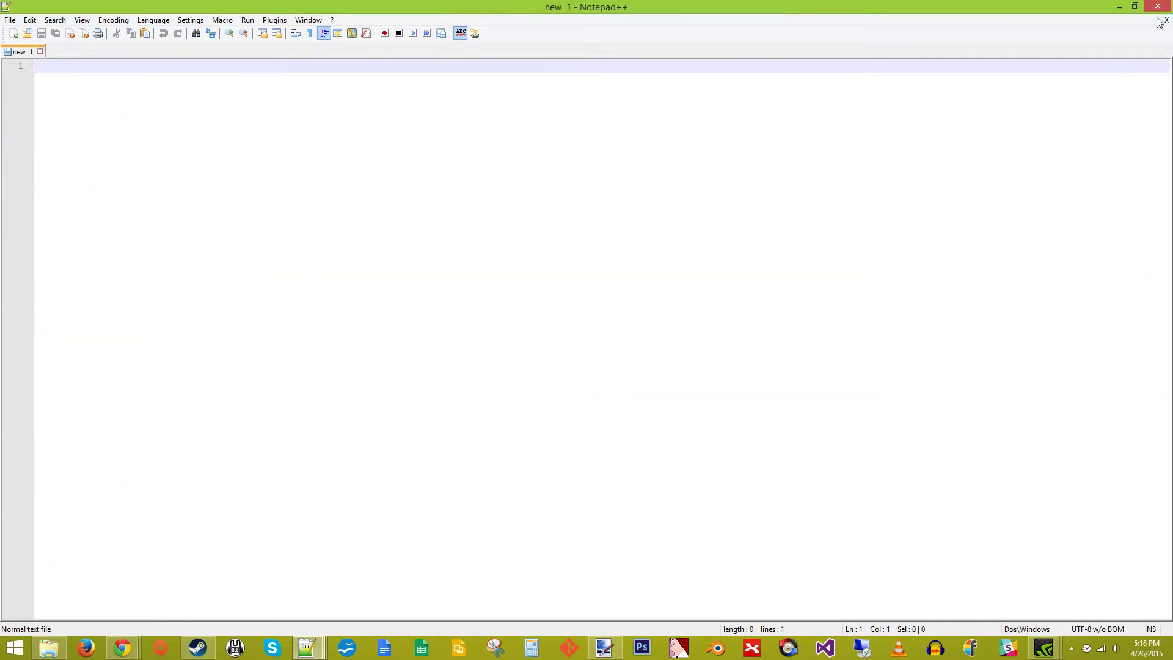
left_click(1119, 7)
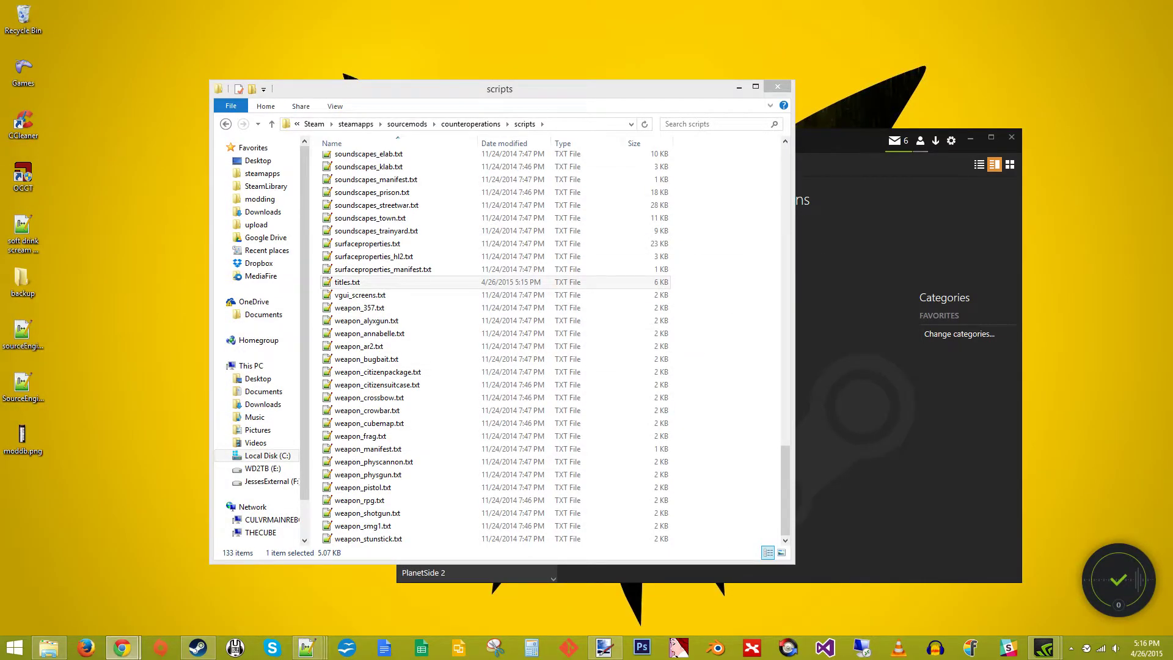
left_click(881, 212)
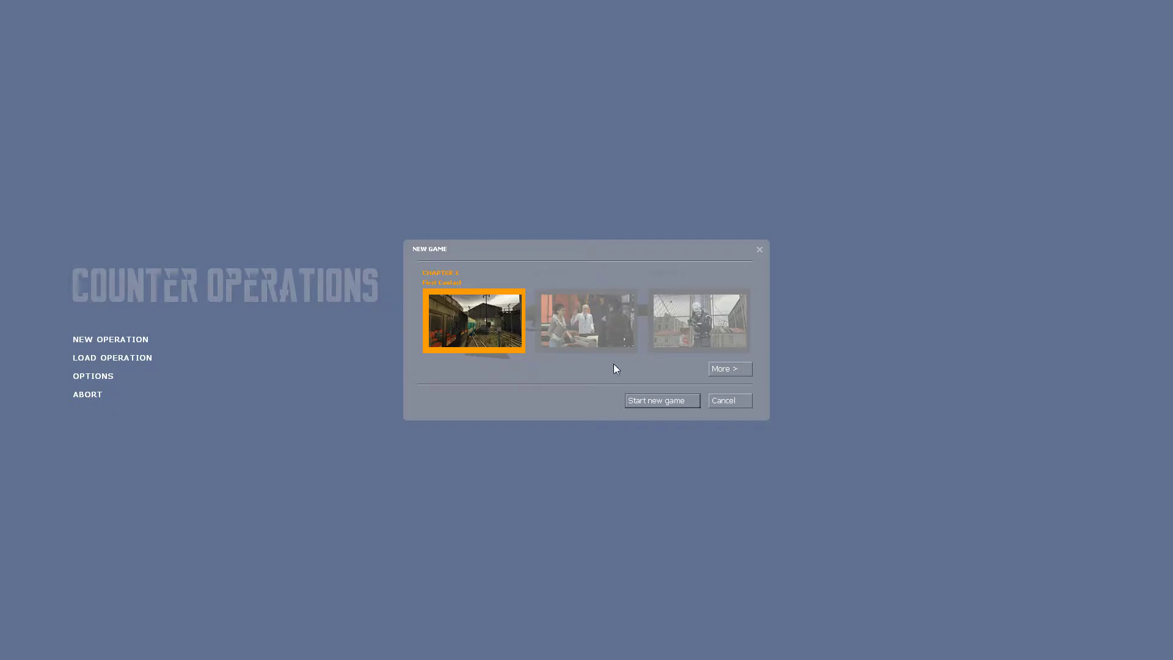
left_click(738, 402)
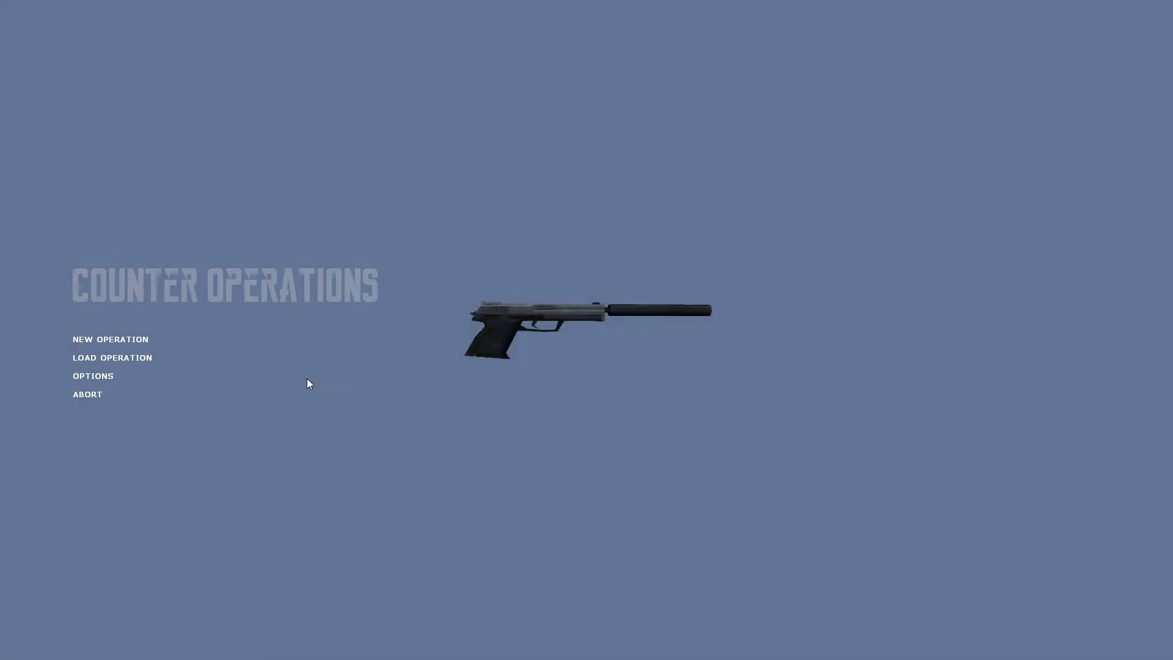
left_click(93, 396)
Quit Counter Operations and switch over to paint.net
left_click(578, 342)
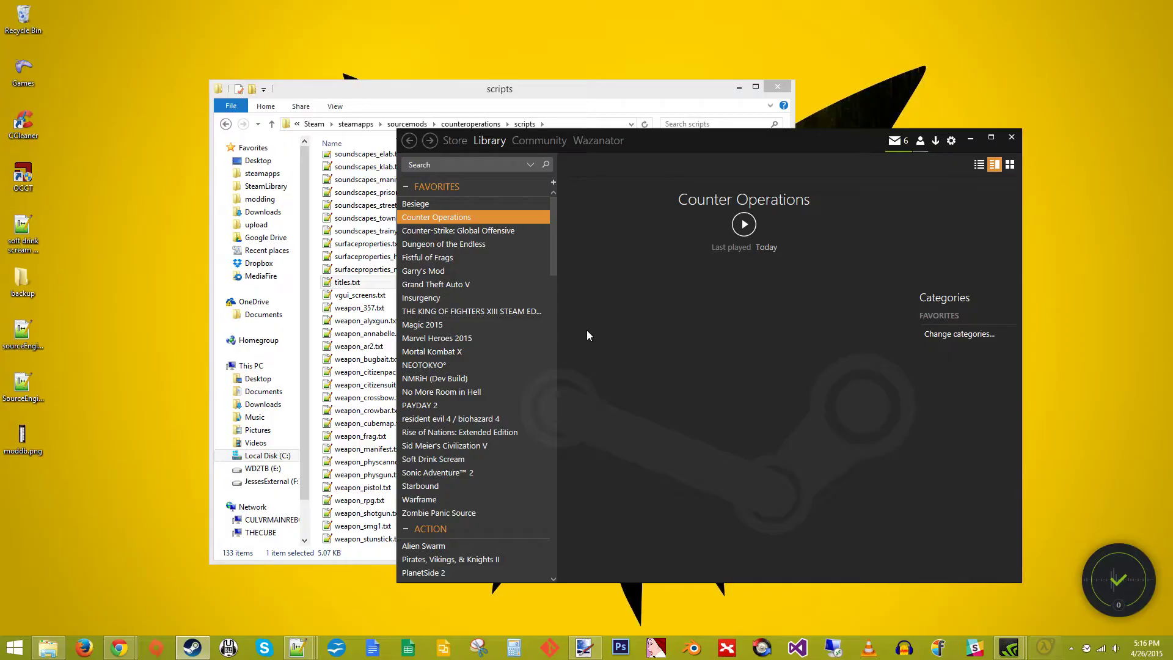
left_click(507, 101)
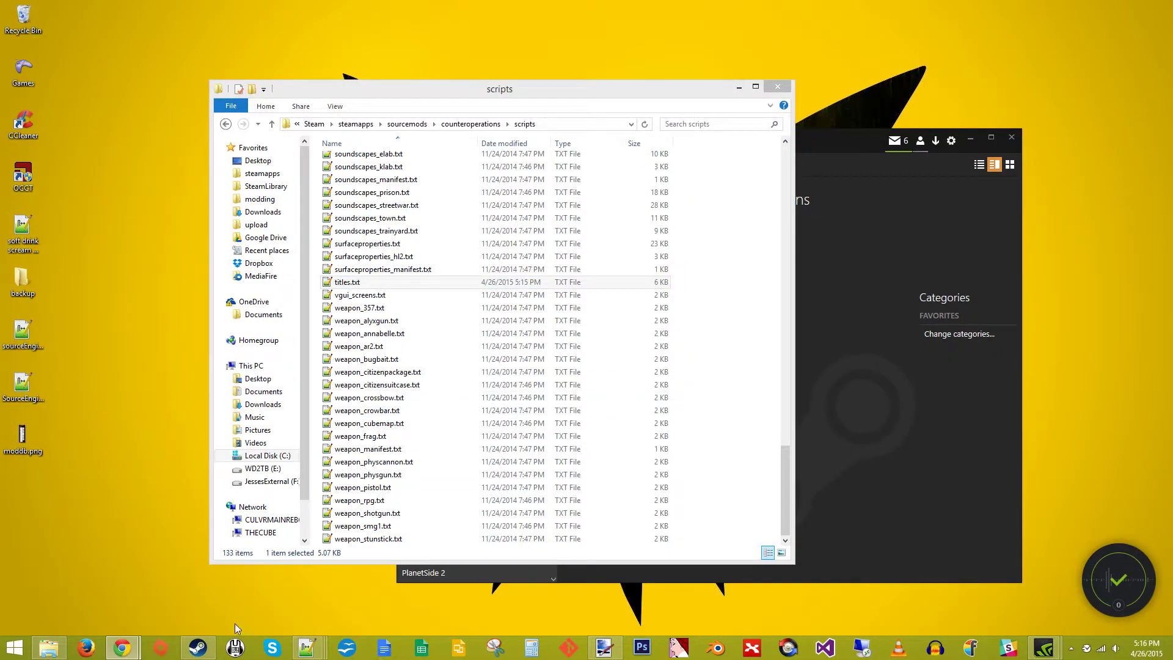
left_click(604, 647)
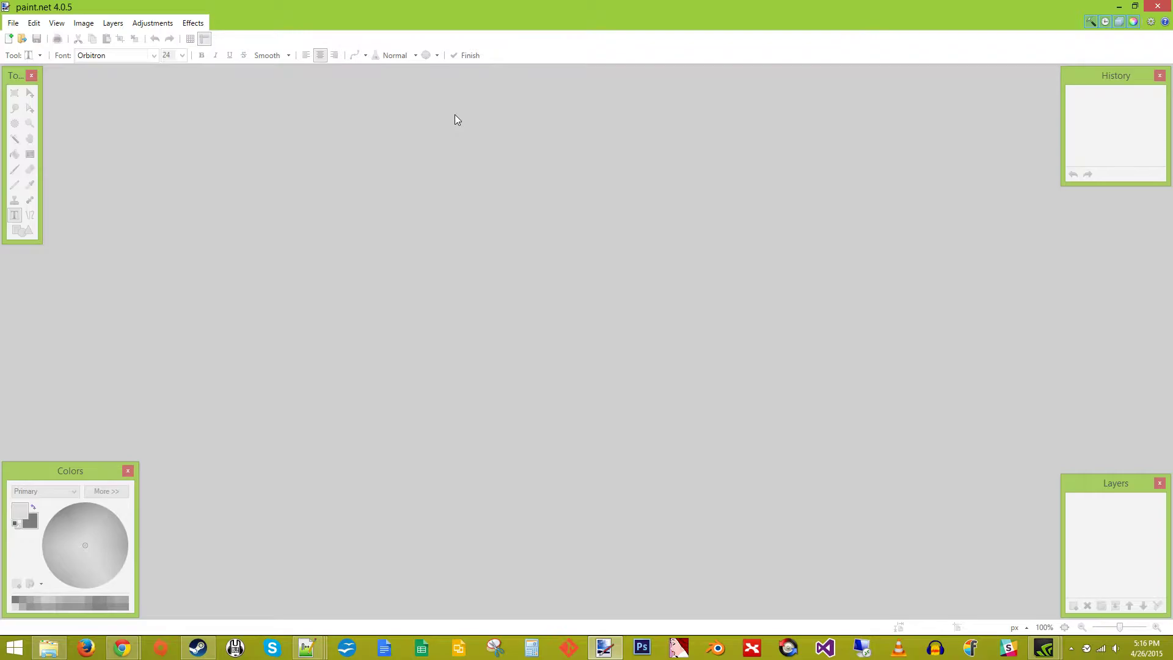
Create a new blank 152 × 86 pixel image
key("ctrl+n")
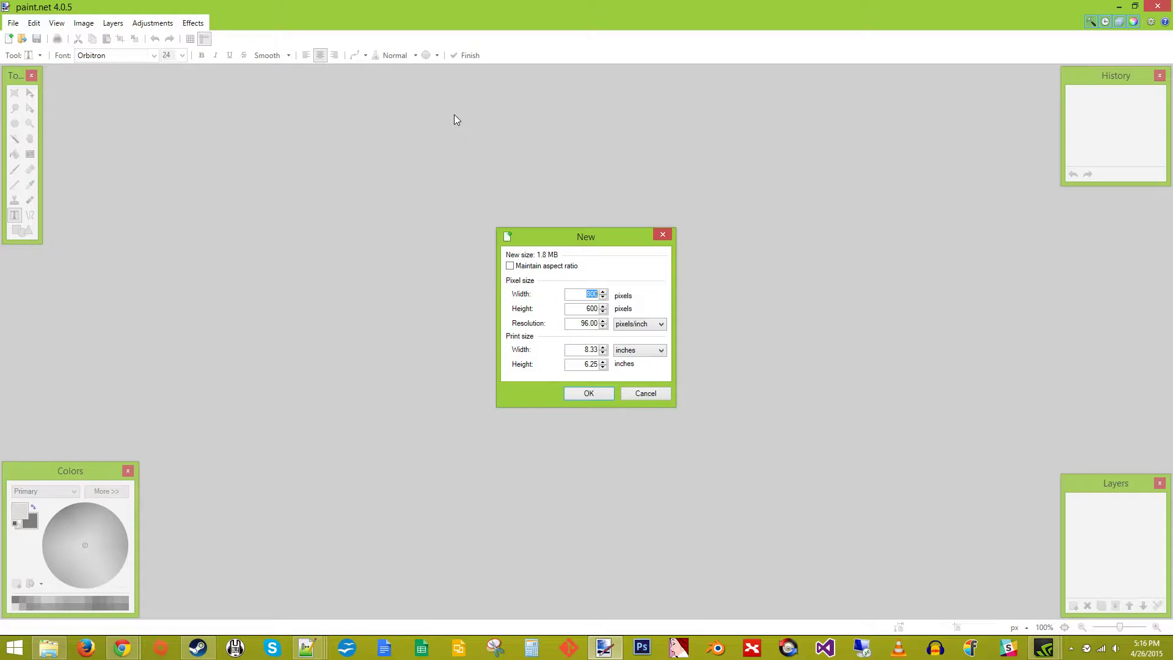
type("152")
type("86")
left_click(588, 393)
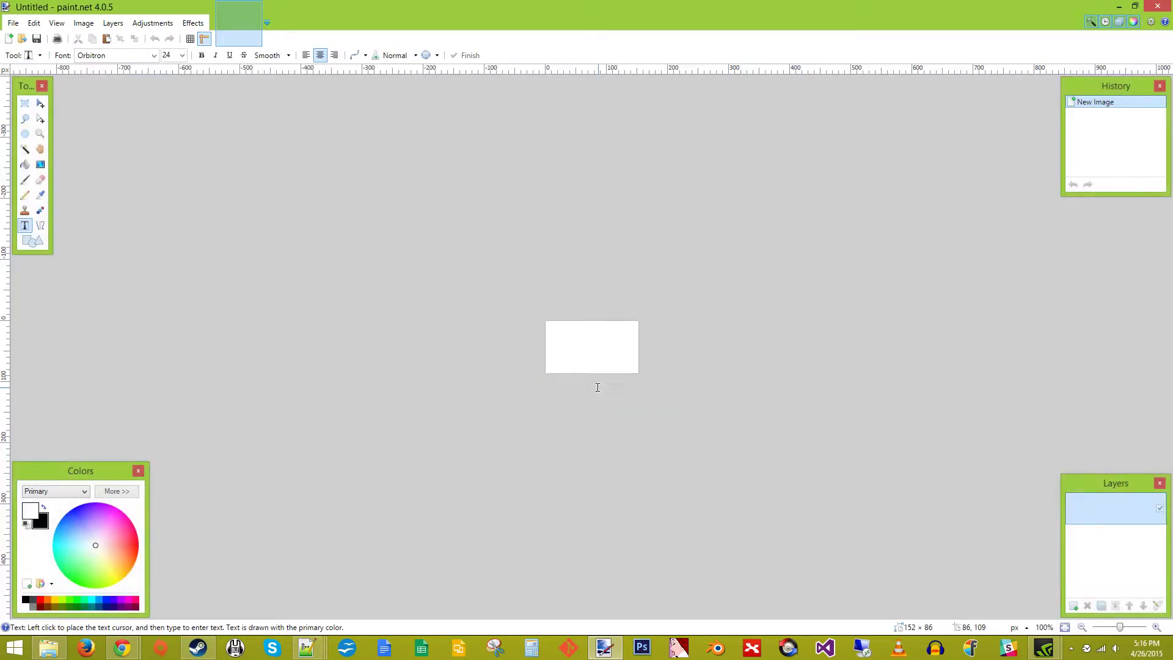
left_click(25, 164)
Fill the whole canvas with black and switch to white text
left_click(44, 507)
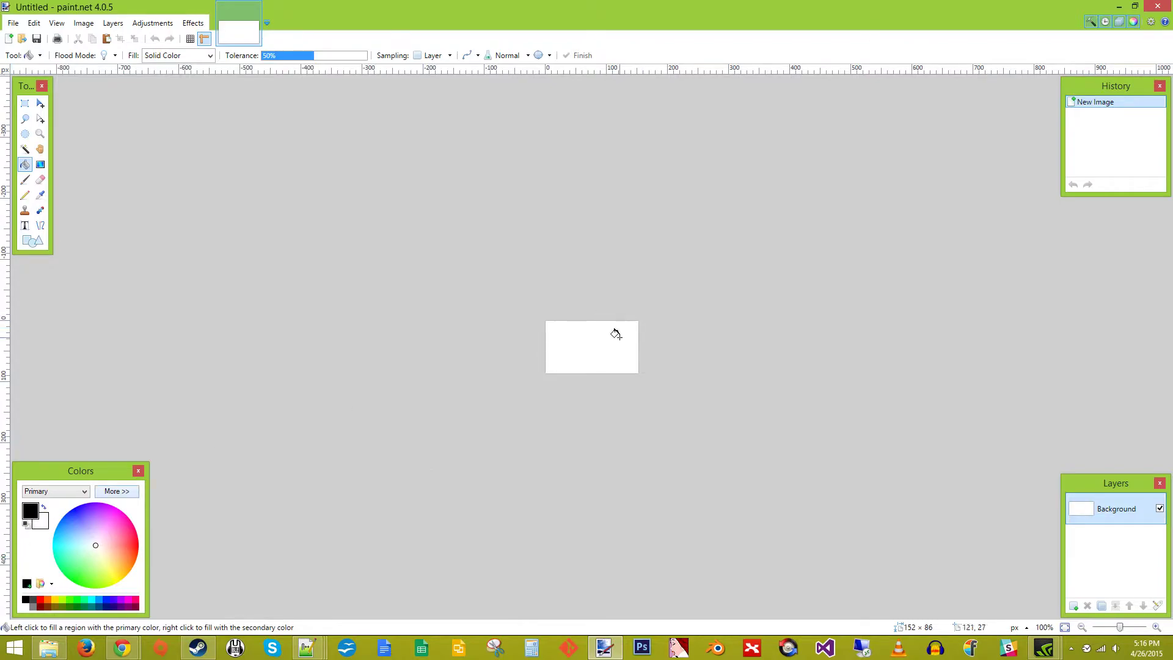
left_click(620, 337)
left_click(25, 226)
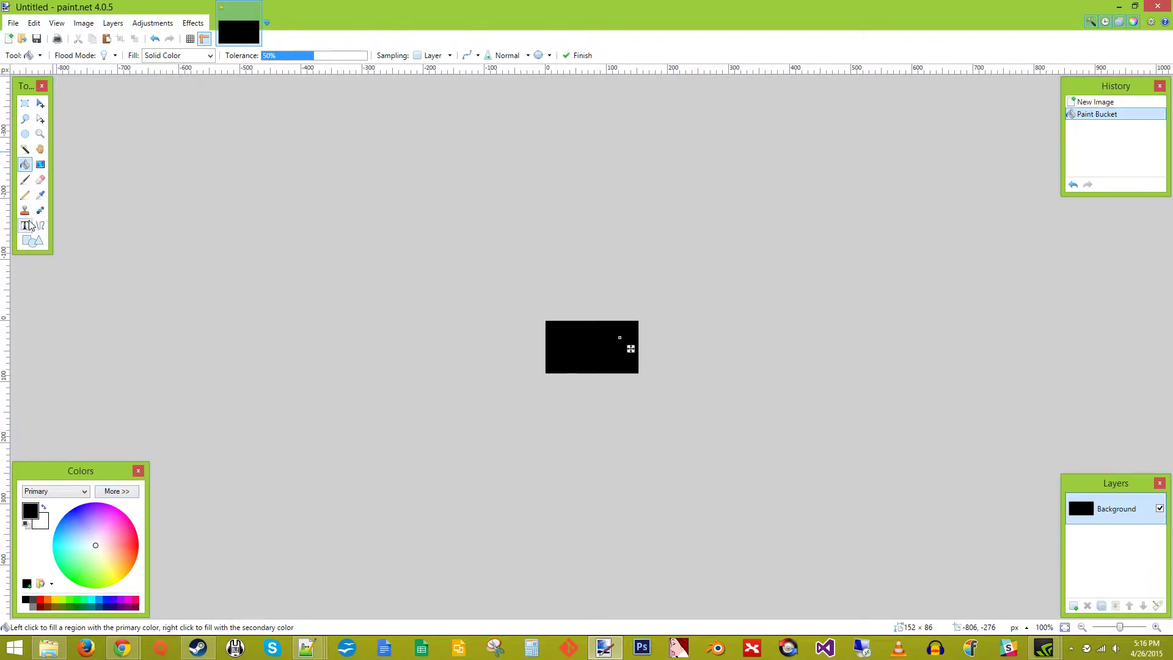
left_click(44, 507)
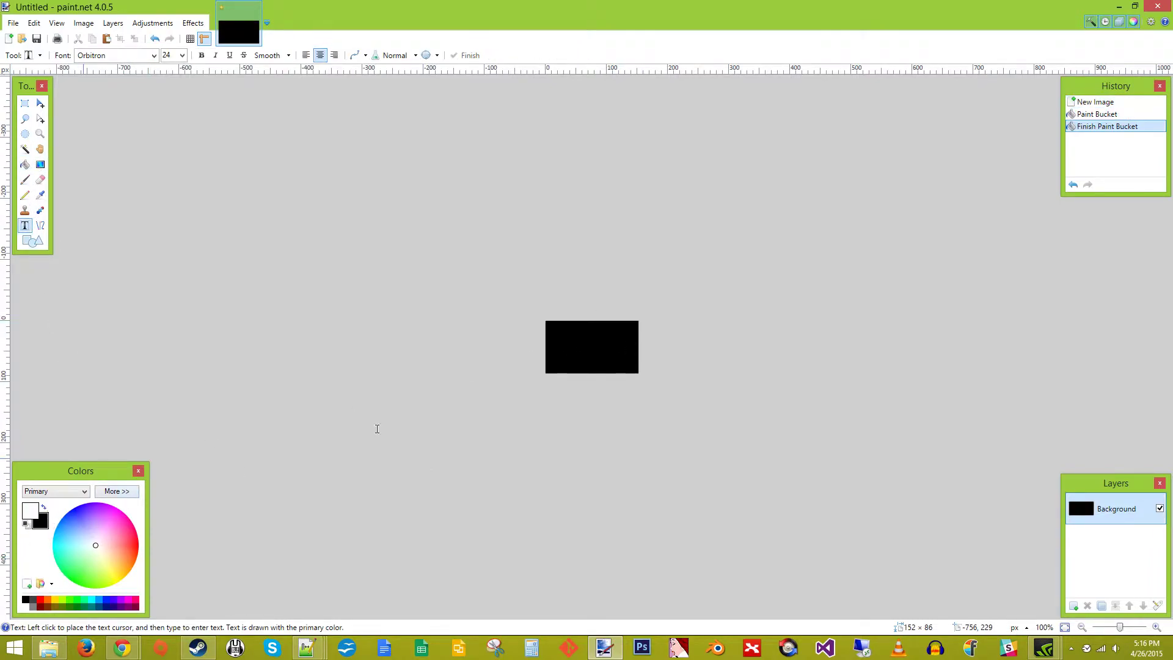
Write 'Chapter' and '1' on two lines and move the text fully onto the canvas
left_click(560, 335)
type("Chapter")
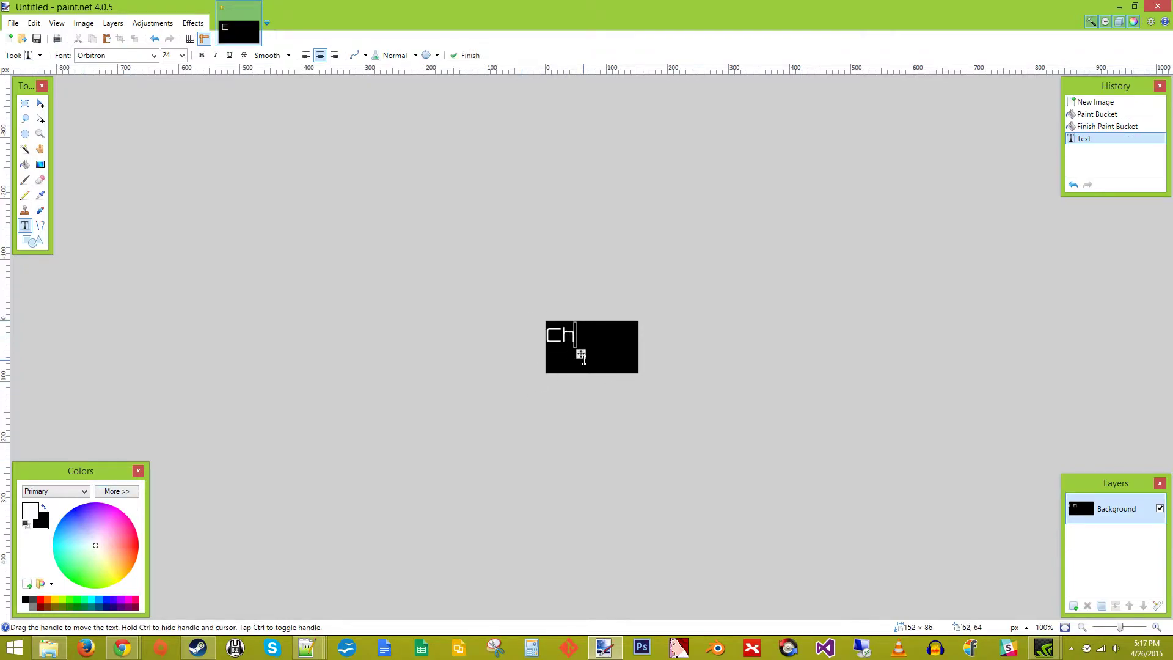
key("Return")
type("1")
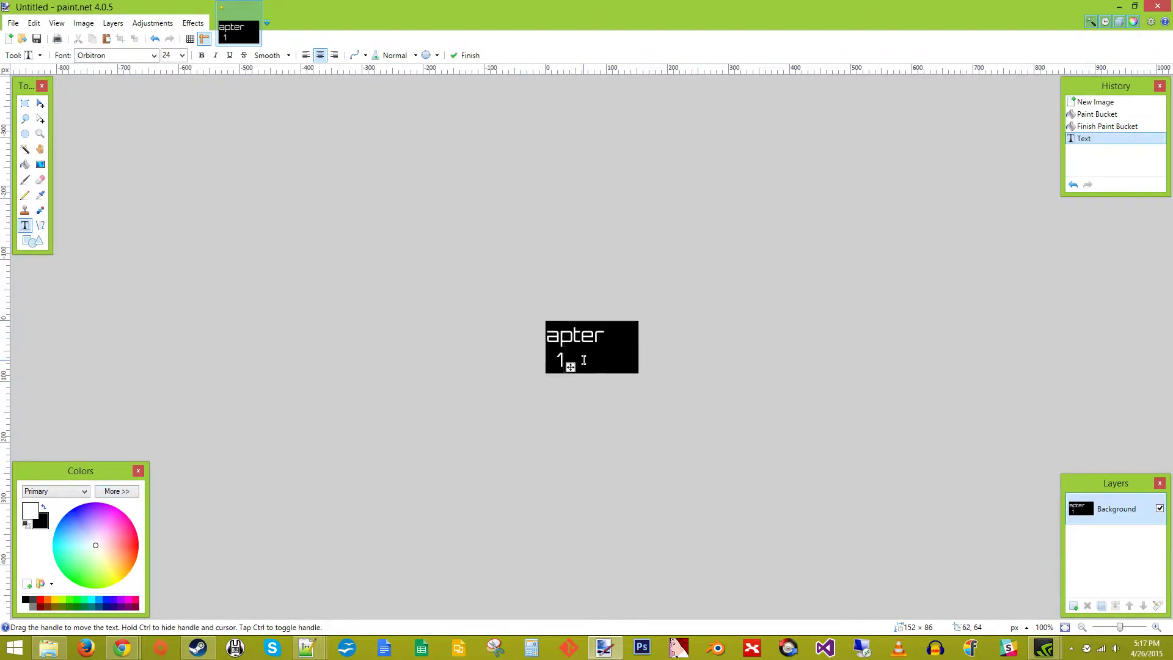
left_click_drag(573, 367, 600, 367)
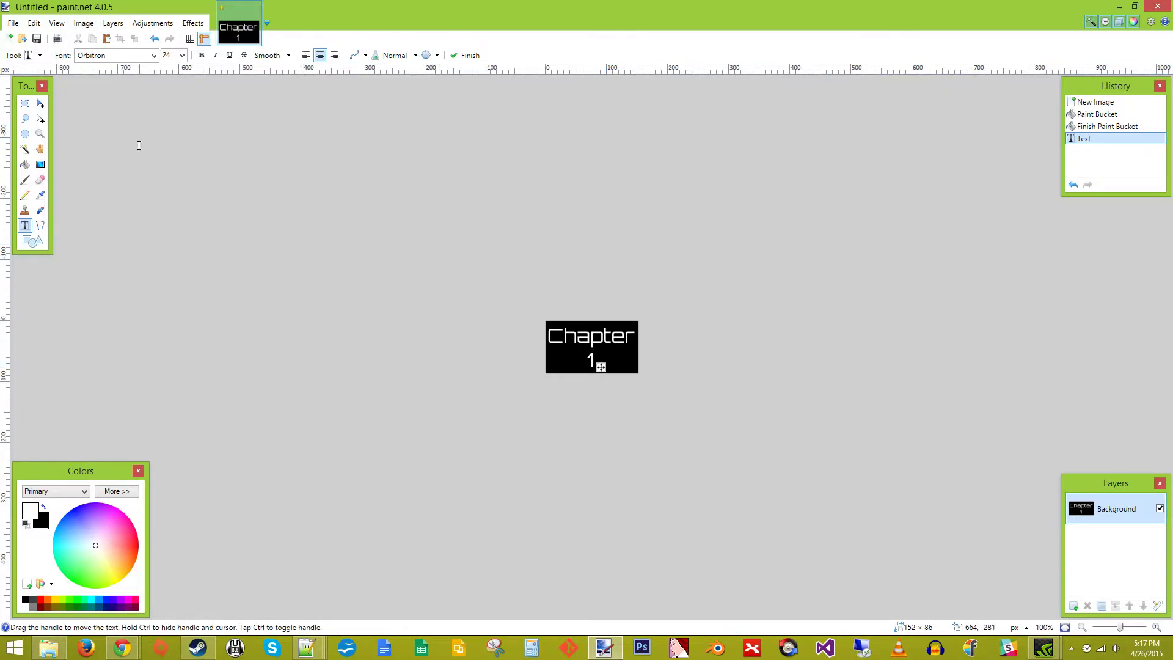
left_click(98, 28)
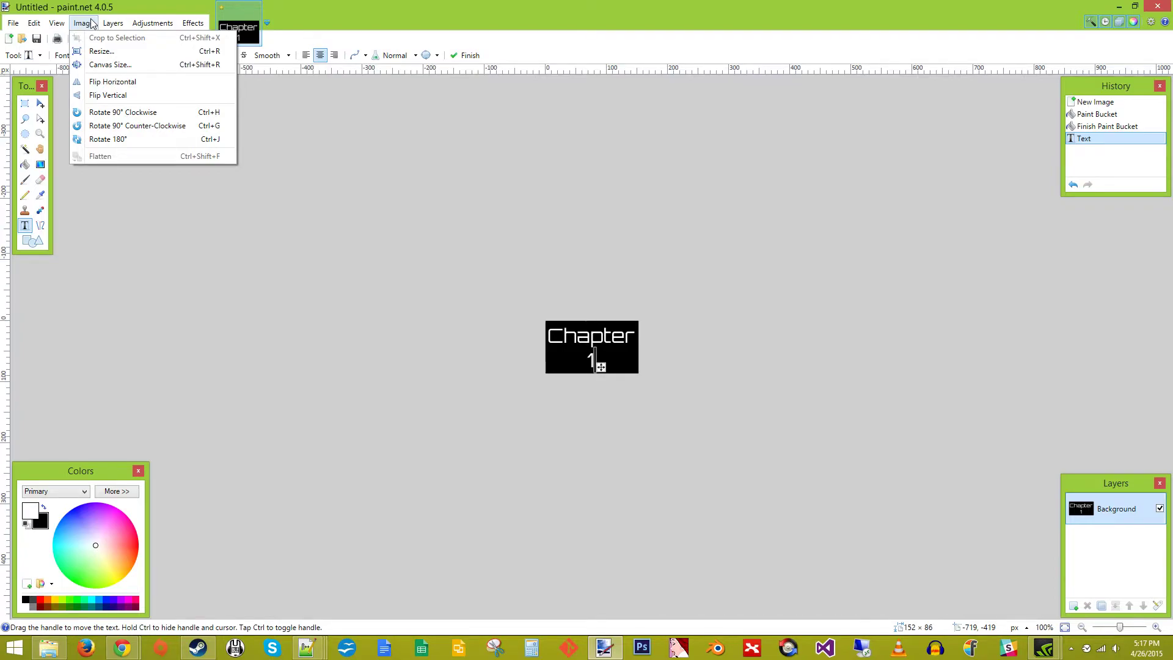
left_click(110, 64)
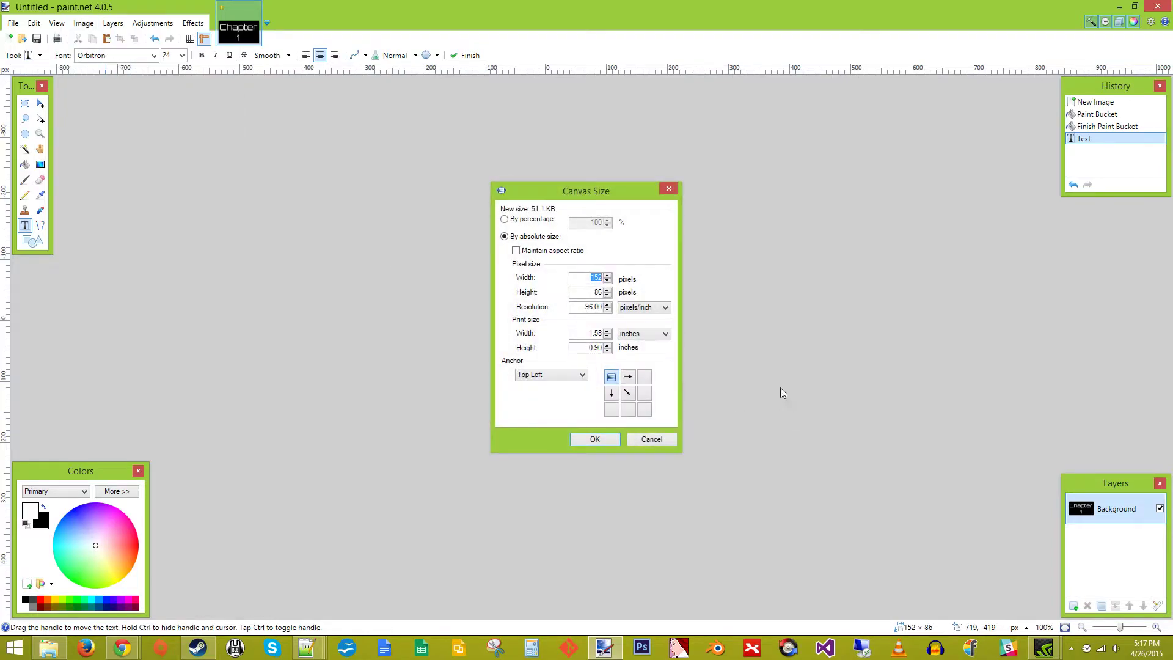
Resize the canvas to 256 × 128 pixels, anchored at the top left
left_click(628, 393)
left_click(611, 376)
type("256")
key("Tab")
type("128")
left_click(594, 440)
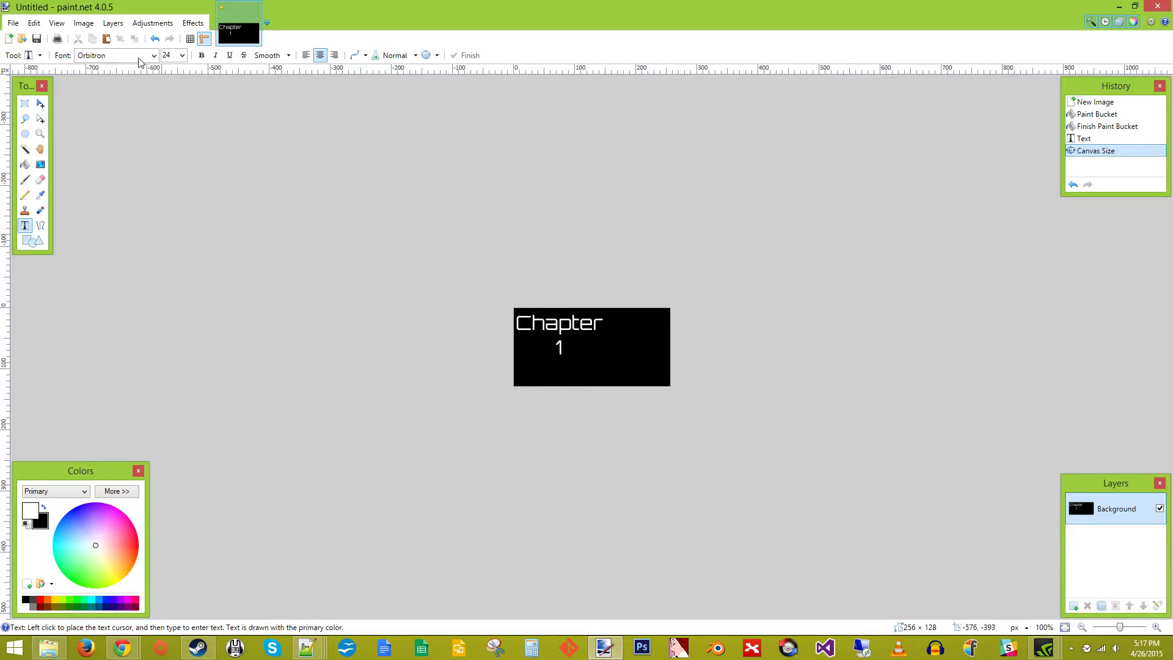
Start saving and browse to steamapps > sourcemods > counteroperations > materials
left_click(36, 39)
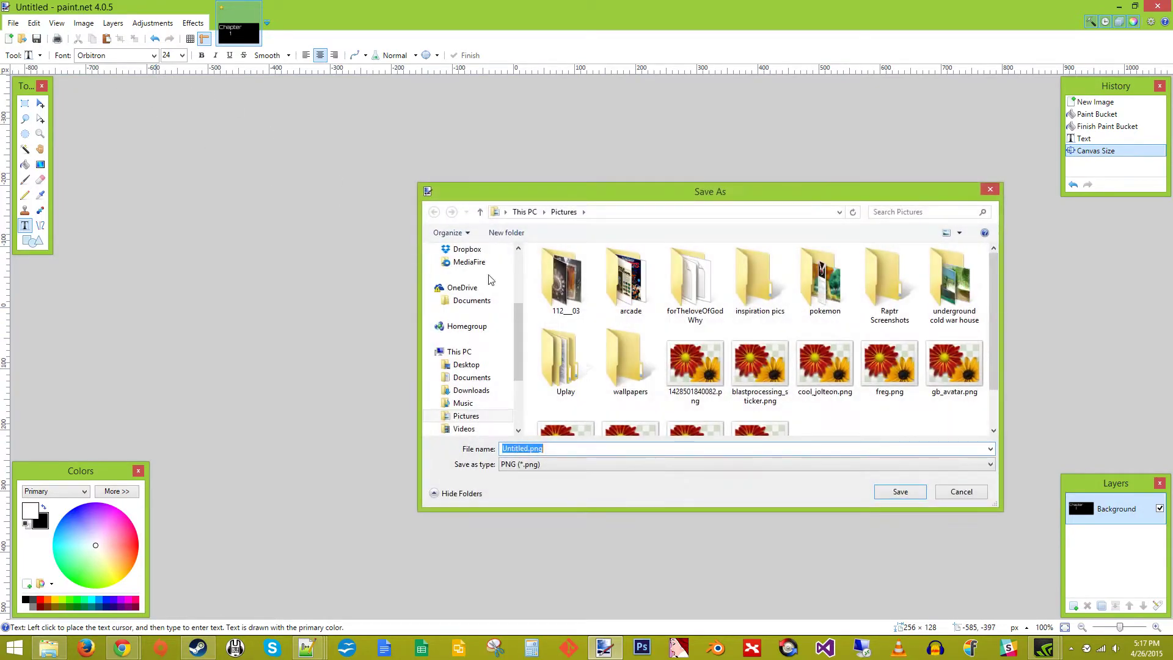
left_click(506, 281)
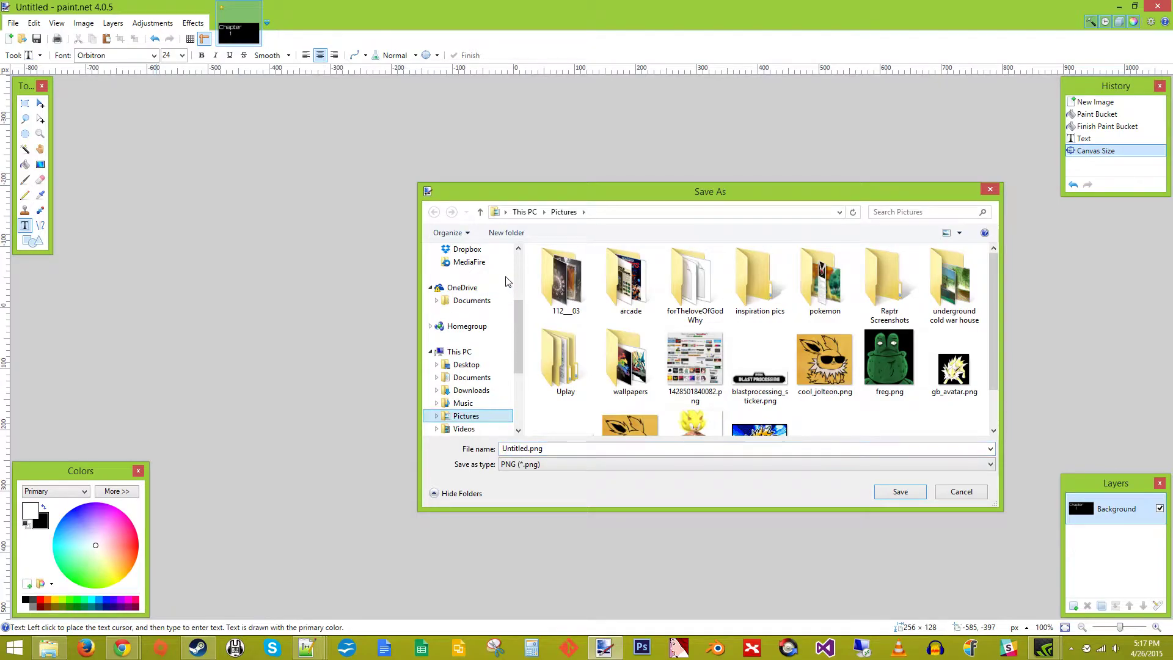
scroll(513, 318, "up", 3)
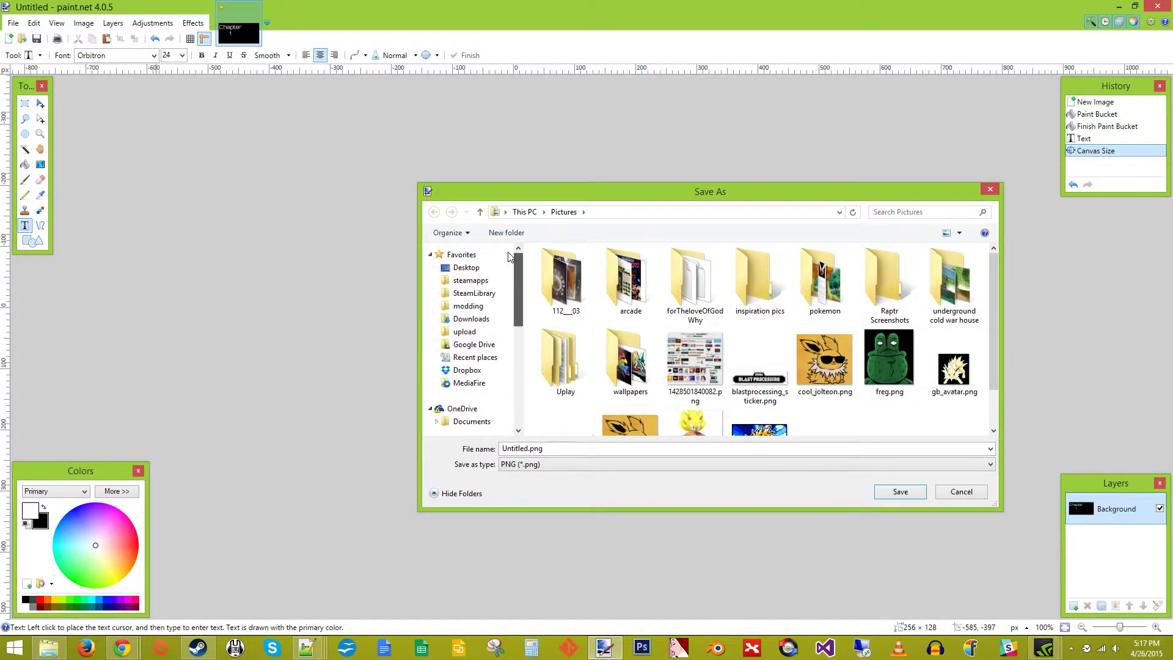
left_click(486, 283)
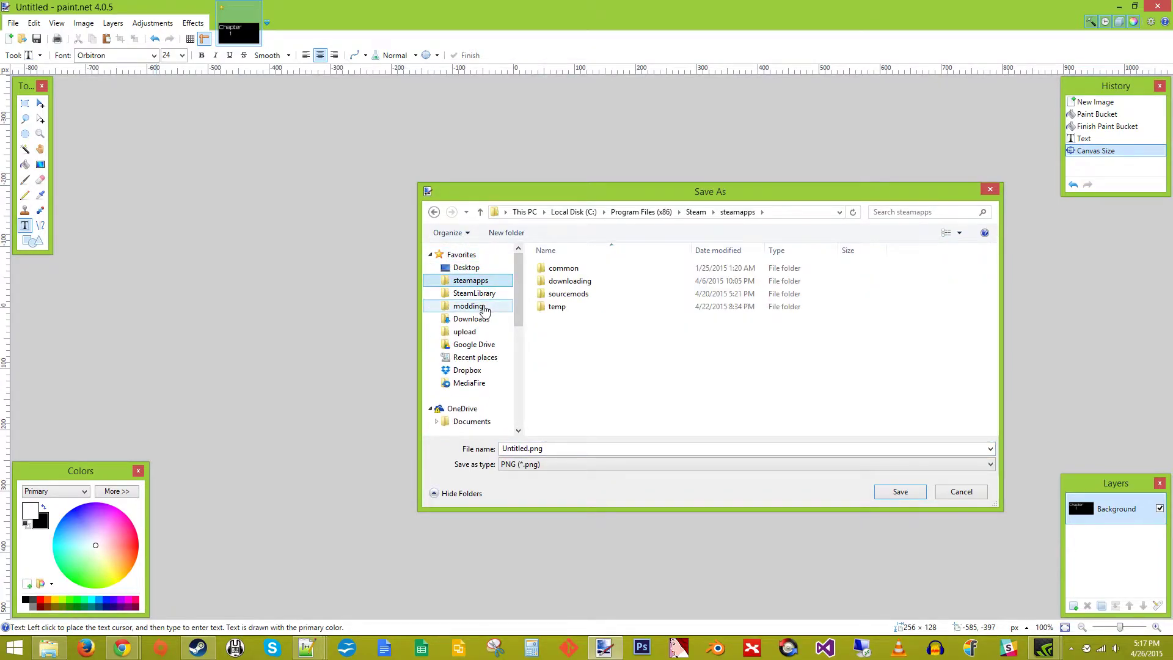
double_click(569, 295)
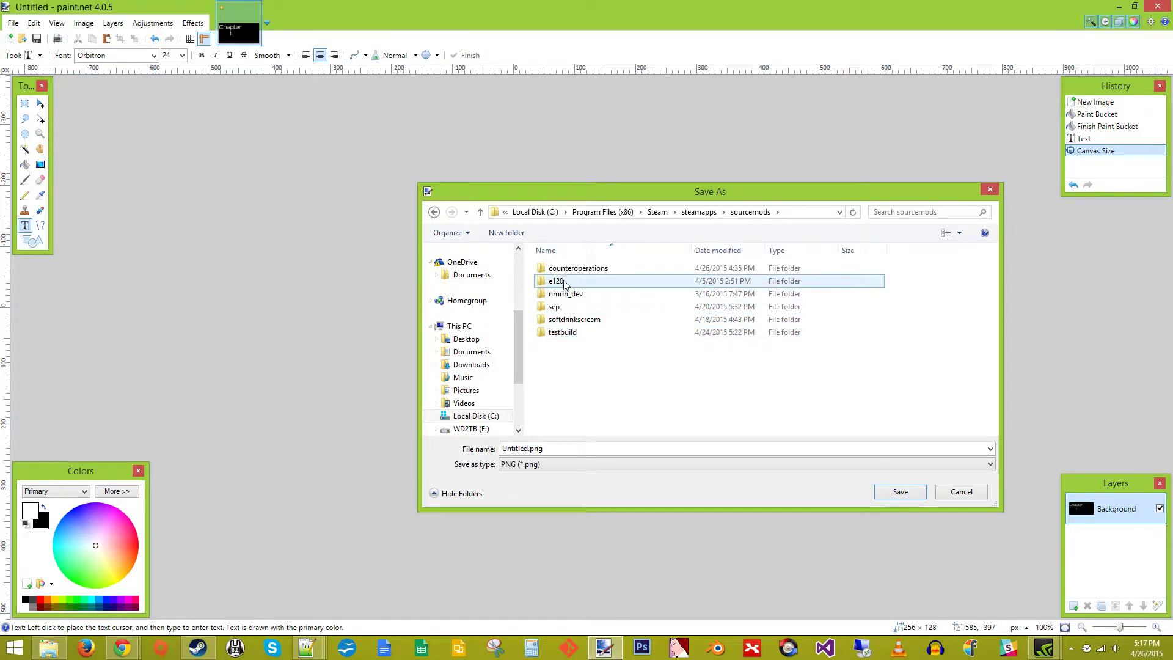
double_click(571, 269)
double_click(573, 318)
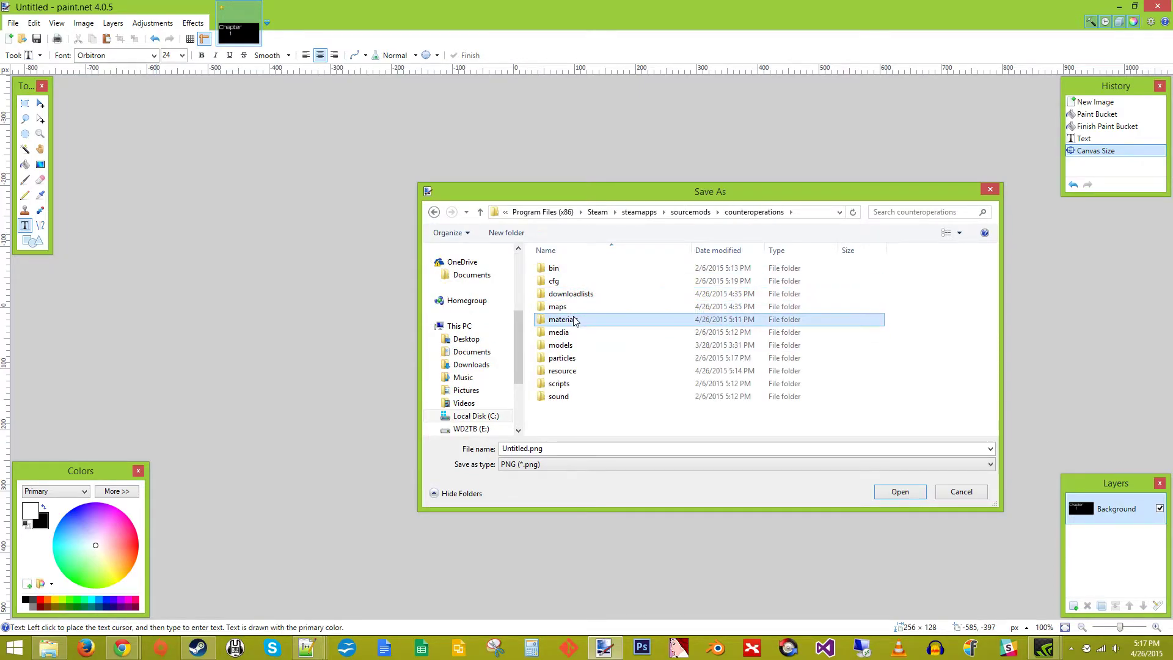
Create a vgui folder in materials and a chapters folder inside it
key("ctrl+shift+n")
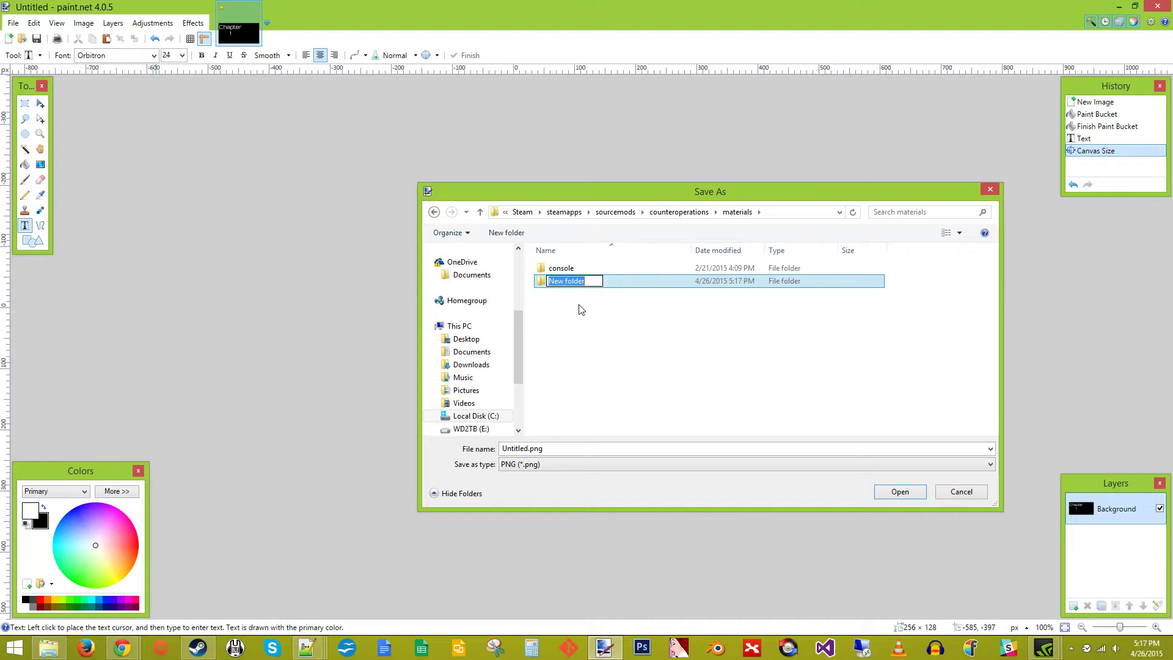
type("vgui")
key("Return")
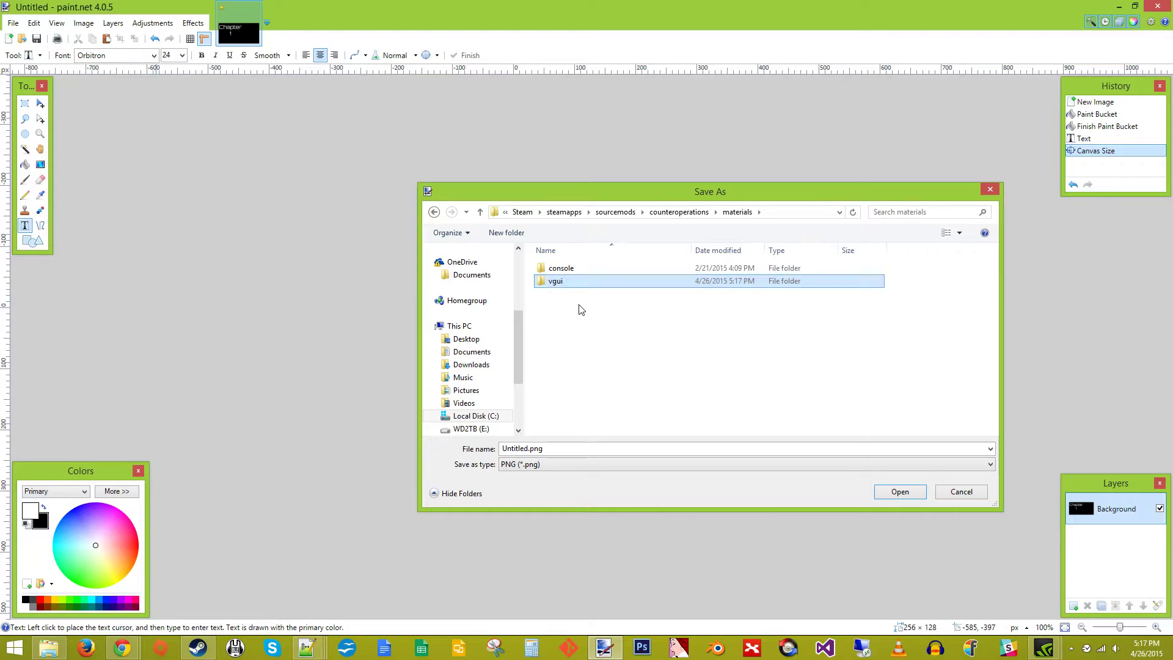
double_click(561, 285)
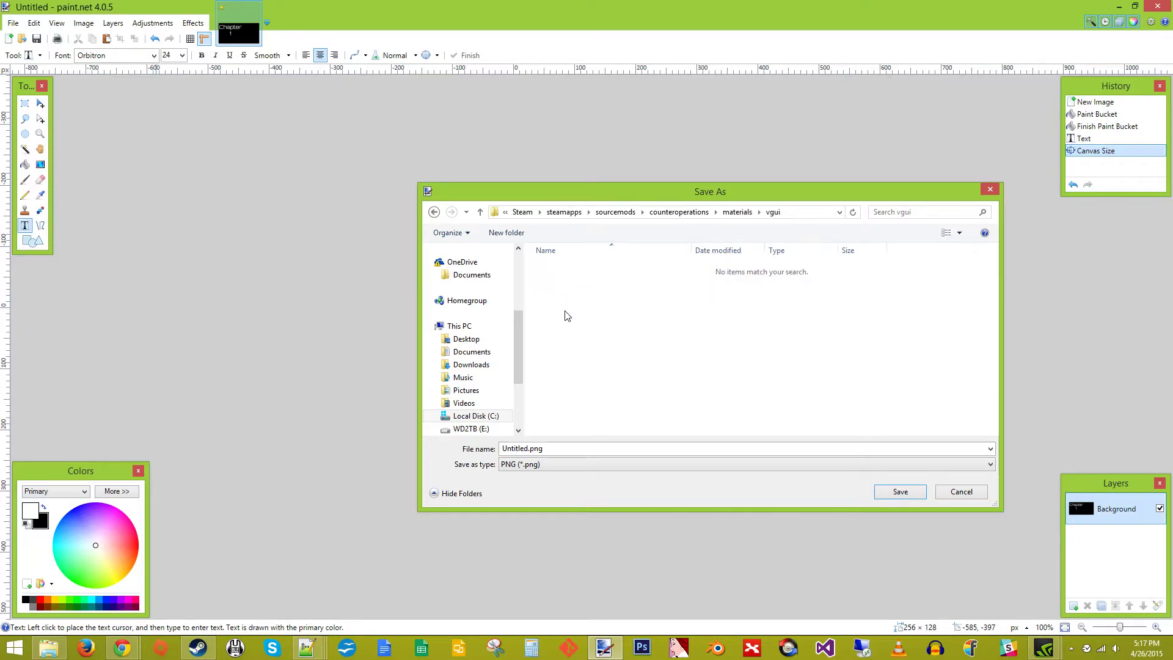
key("ctrl+shift+n")
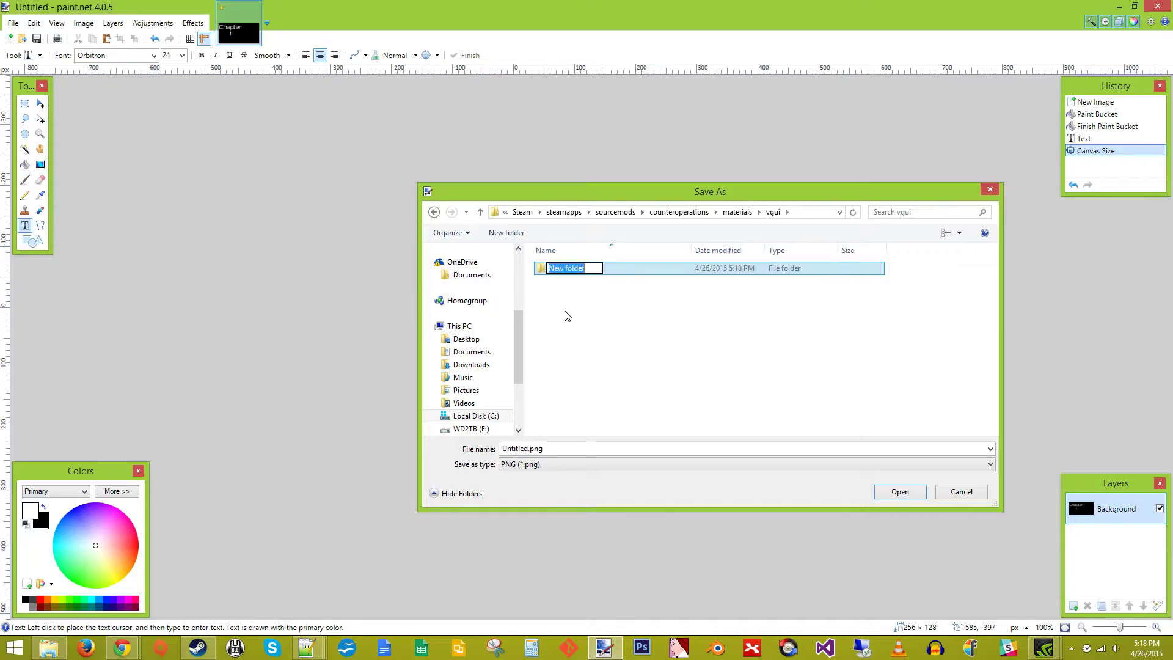
type("chapters")
key("Return")
key("Return")
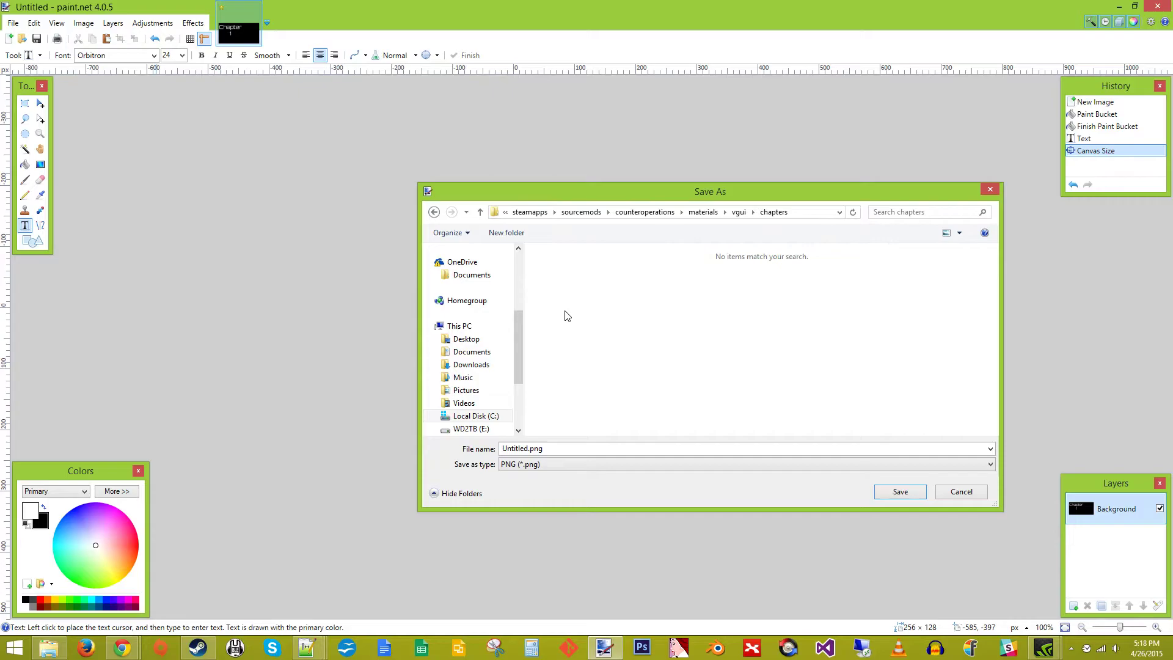
Save the image as chapter1.png with default PNG settings and close paint.net
left_click(749, 452)
type("chapter1")
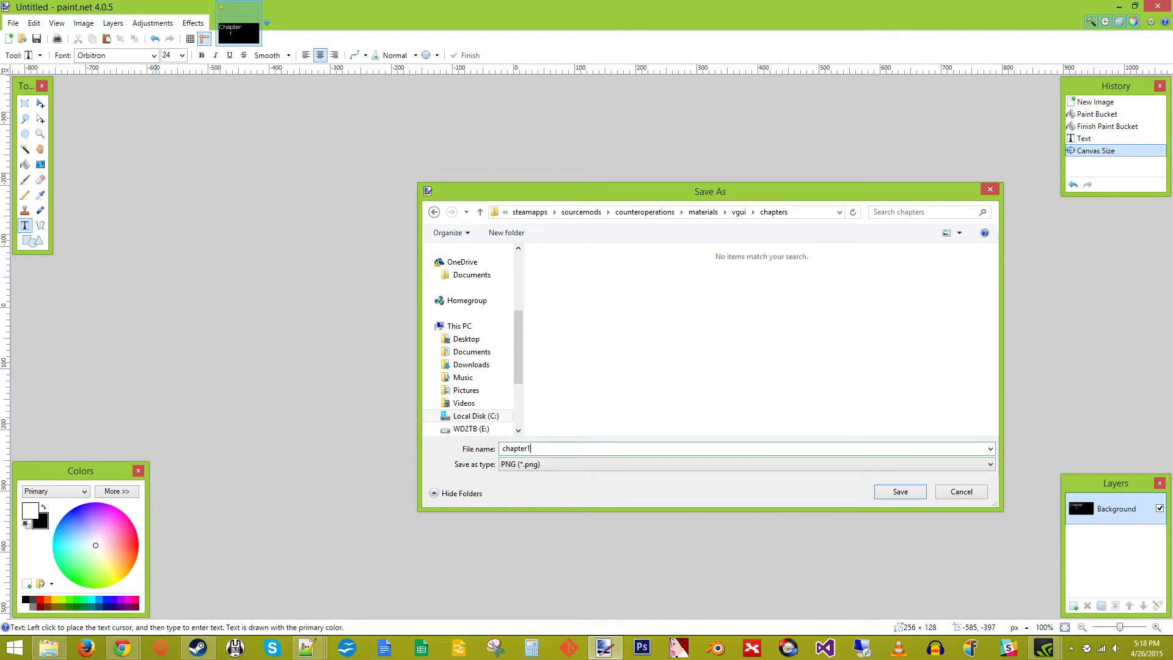
key("Return")
left_click(701, 422)
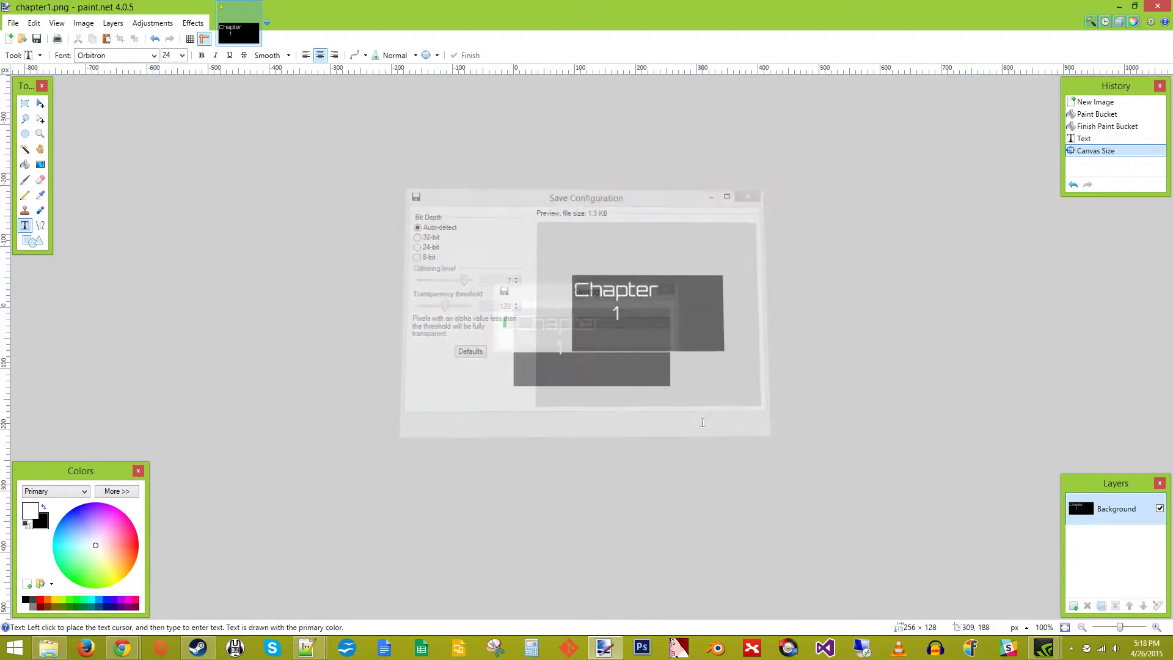
left_click(1159, 8)
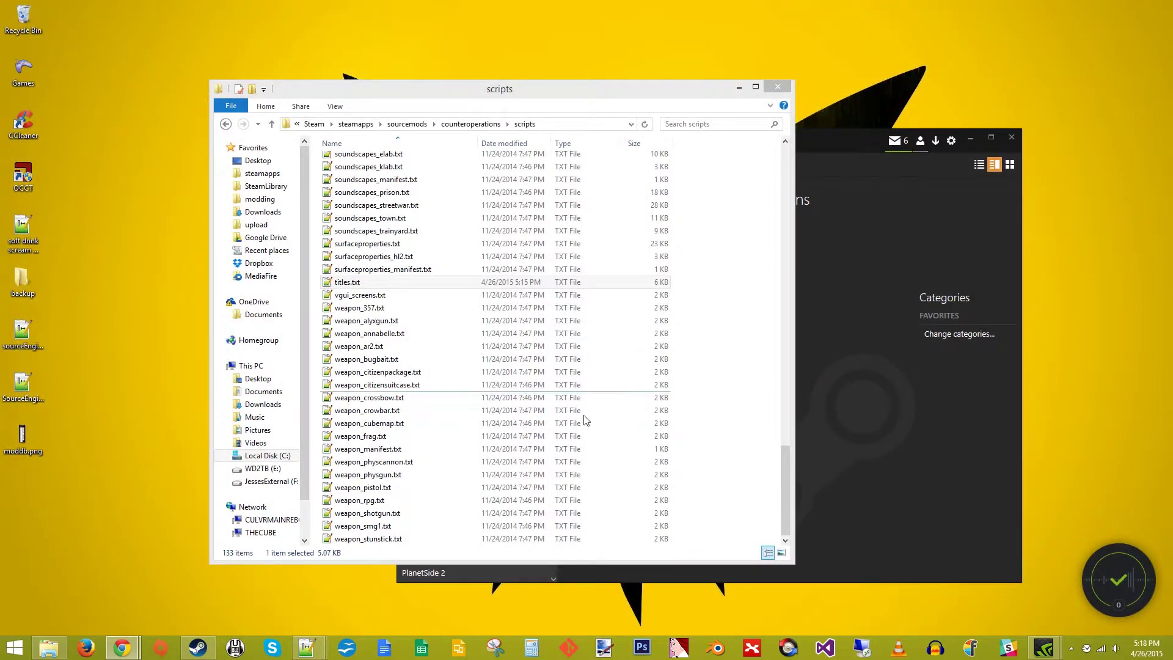
Browse File Explorer to counteroperations > materials > vgui > chapters, showing chapter1.png
left_click(457, 125)
double_click(384, 213)
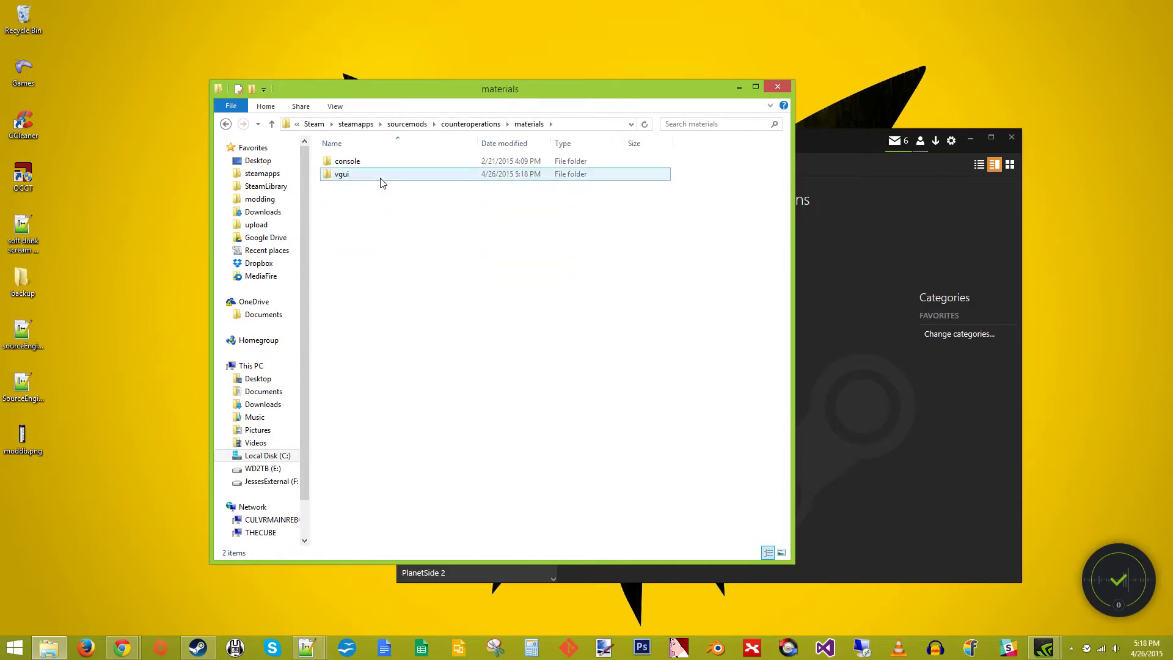
double_click(381, 176)
double_click(385, 162)
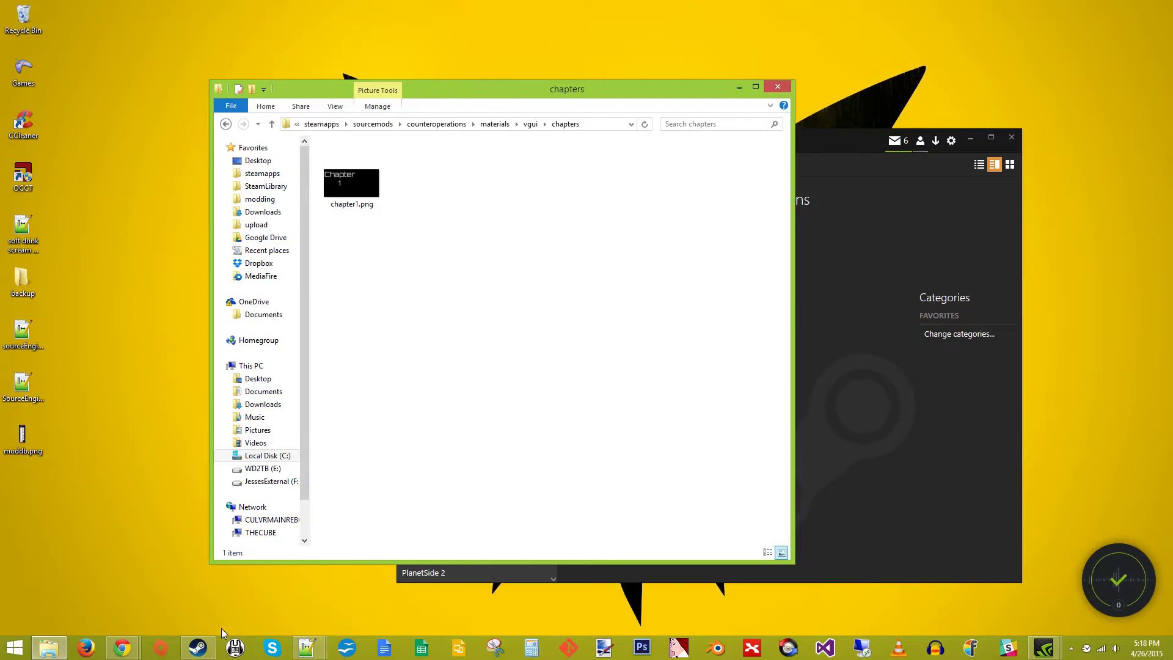
left_click(696, 644)
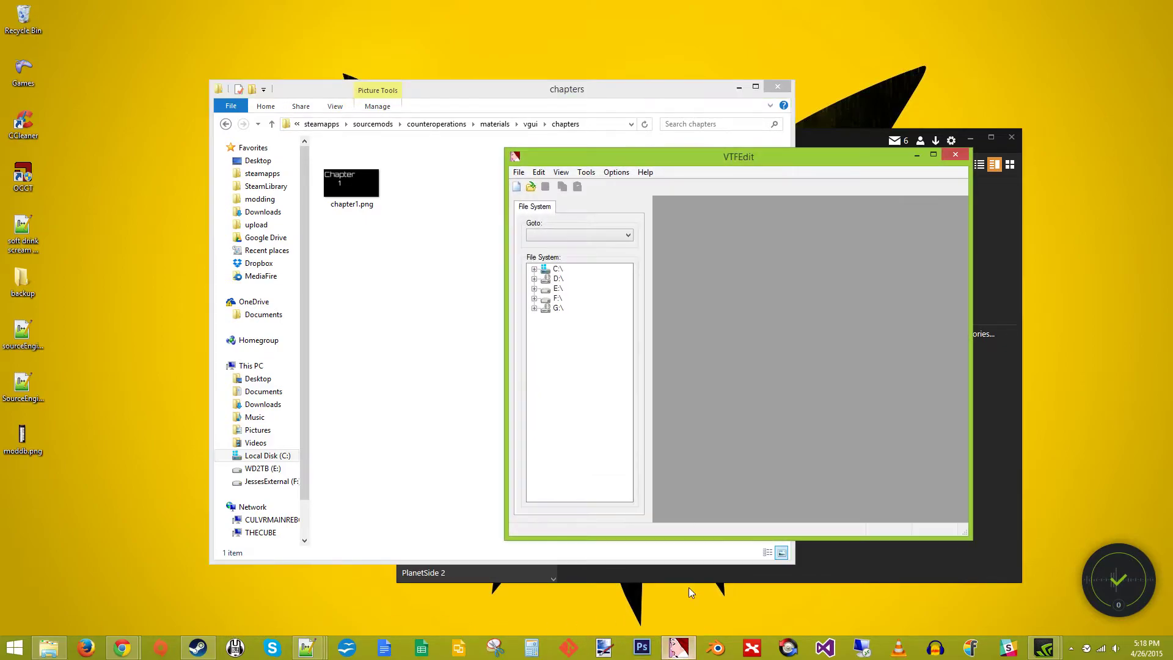
Import chapter1.png from the chapters folder into VTFEdit
left_click(518, 172)
left_click(542, 248)
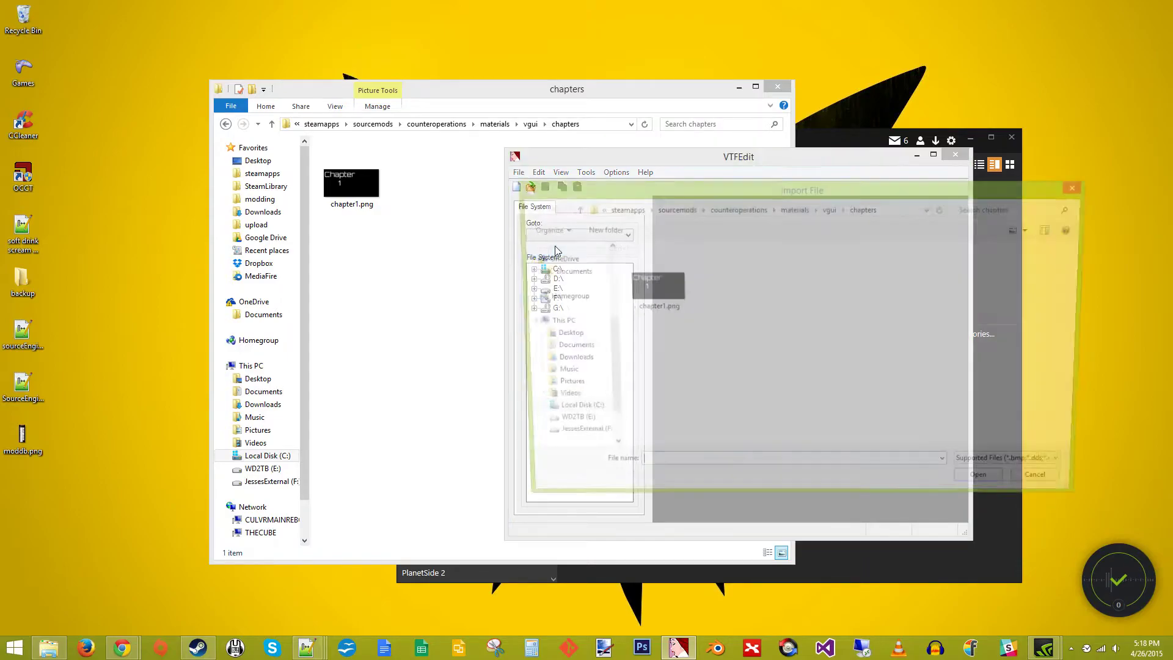
left_click(655, 274)
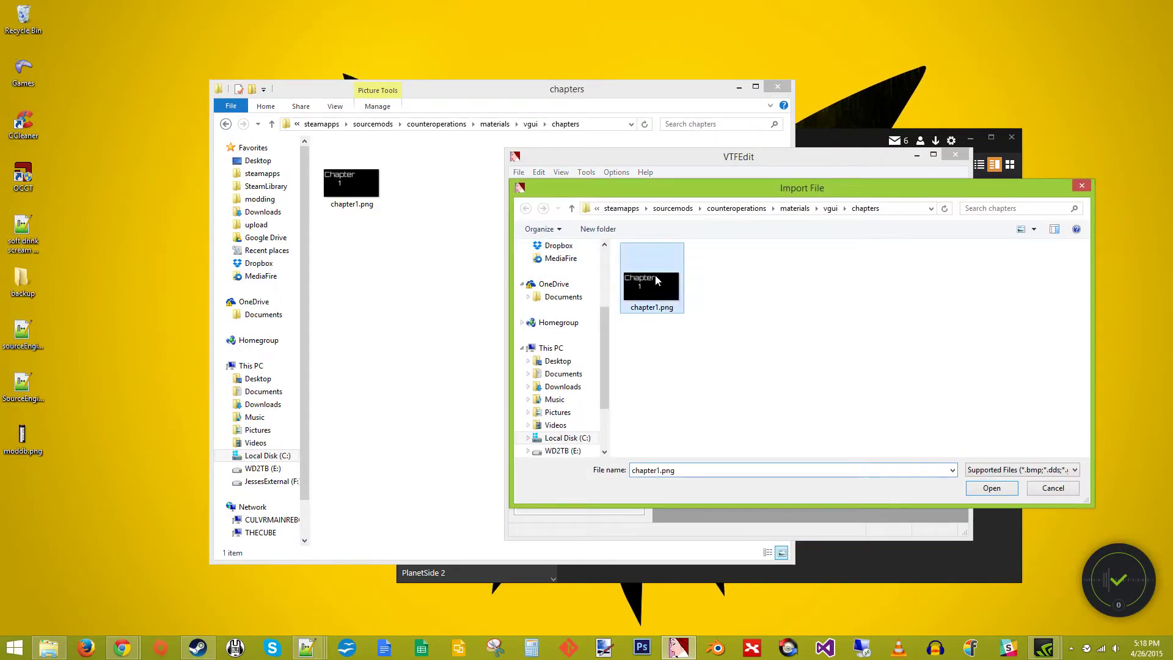
left_click(990, 488)
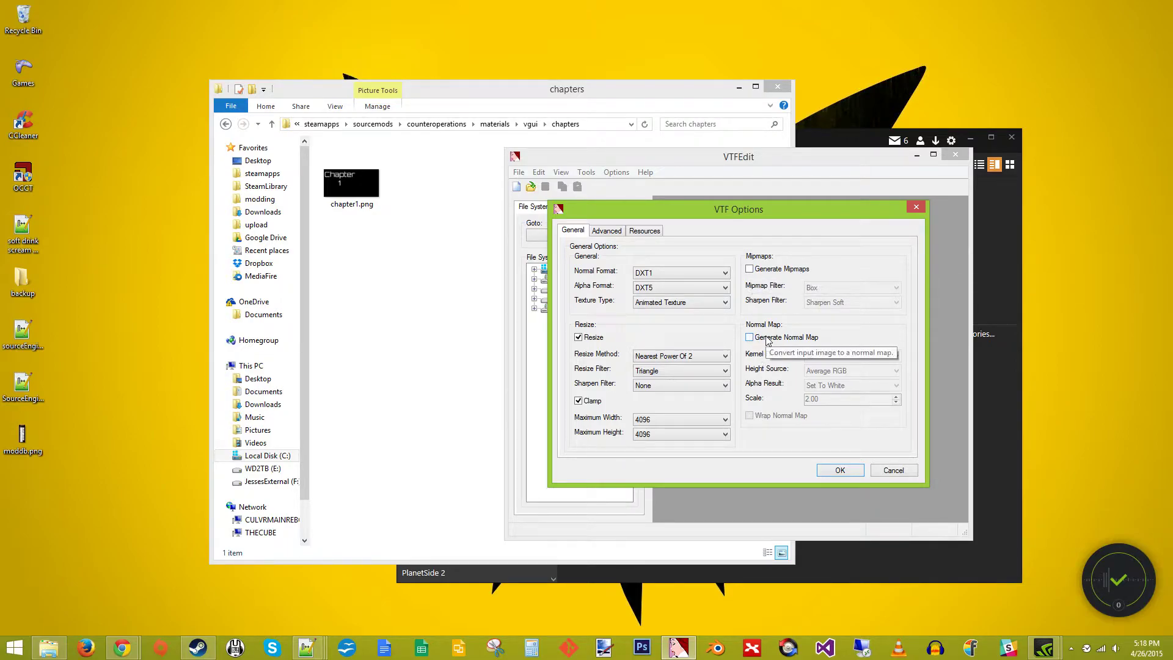
Review the texture options and accept the defaults: DXT1/DXT5, no mipmaps or LOD
left_click(607, 230)
left_click(645, 231)
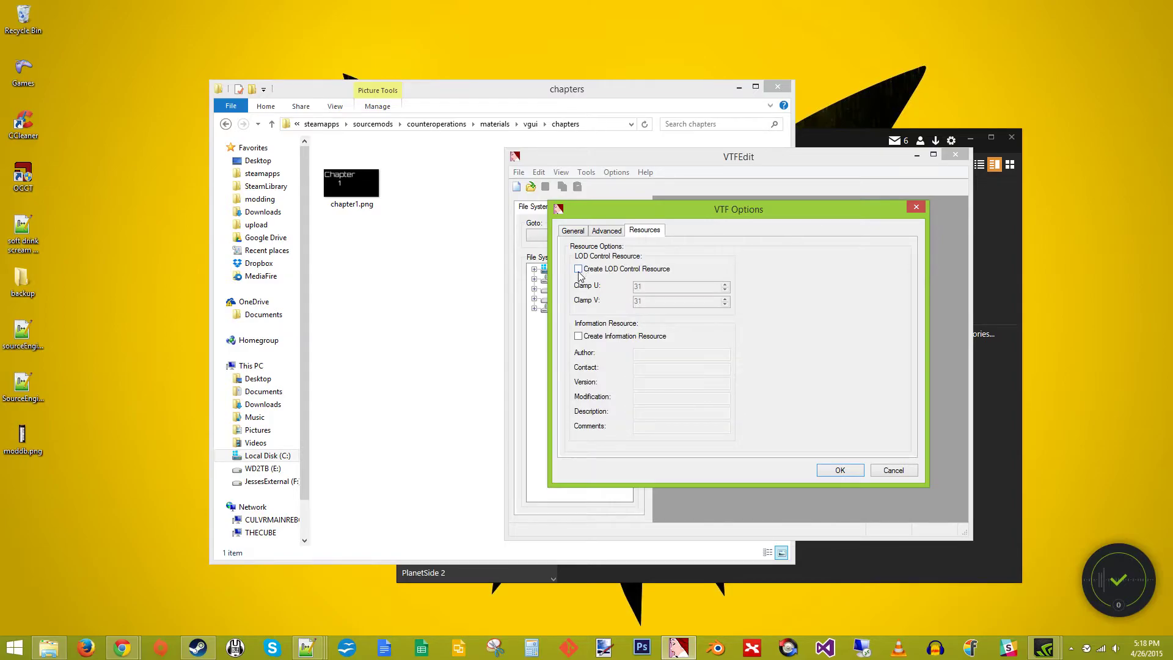
left_click(605, 234)
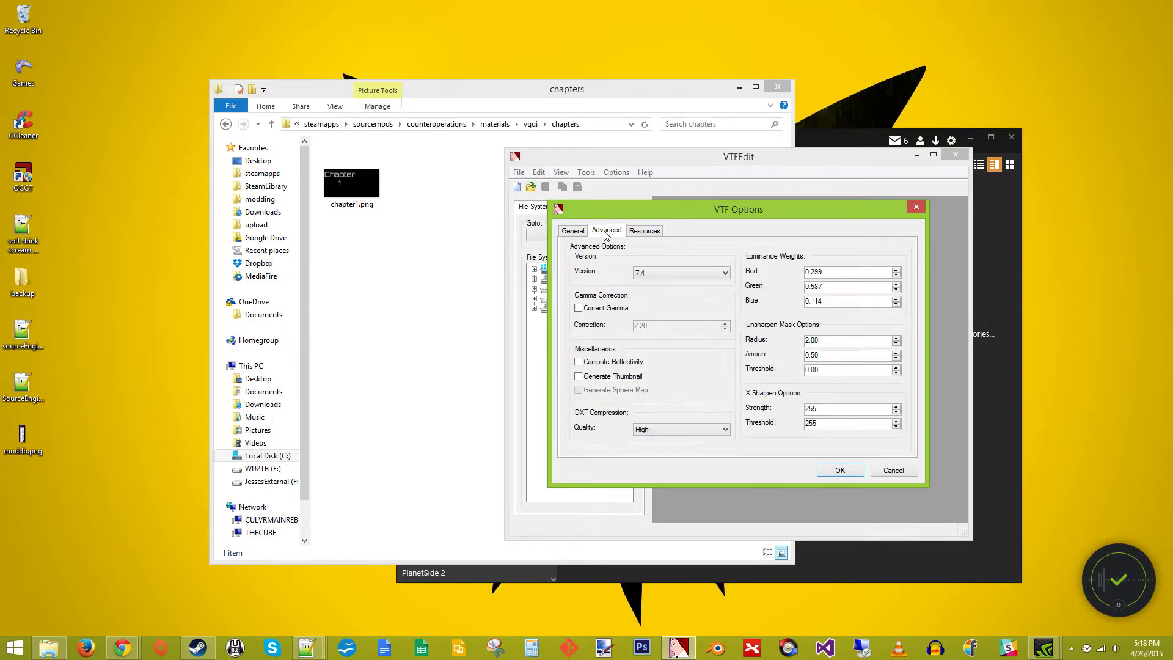
left_click(574, 232)
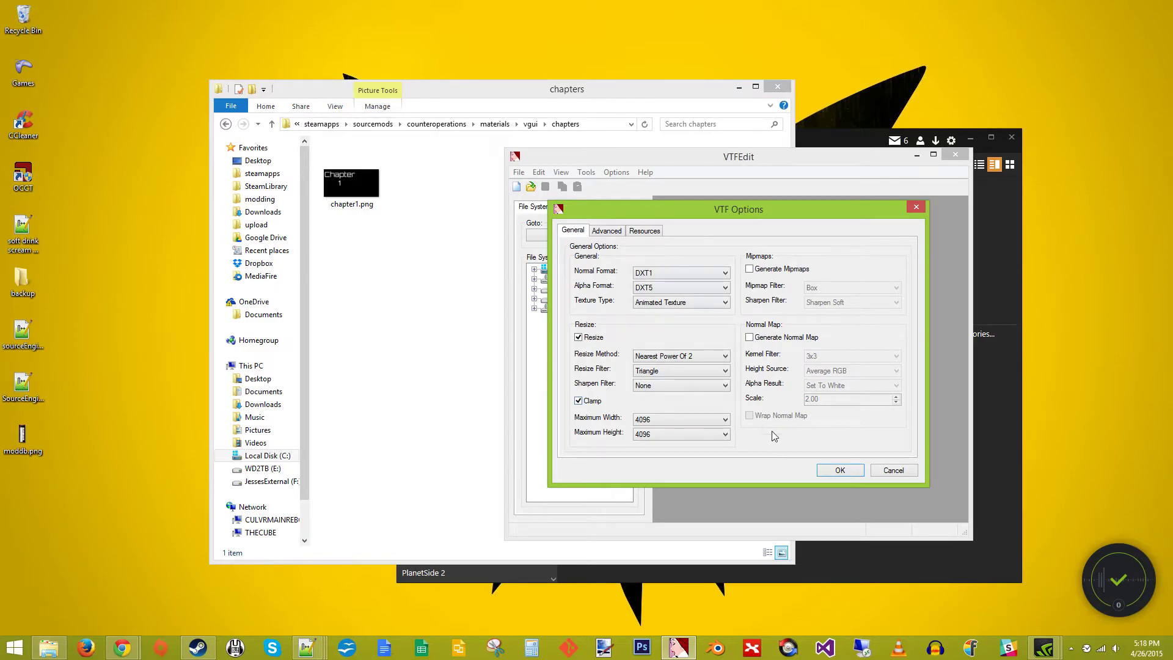
left_click(840, 471)
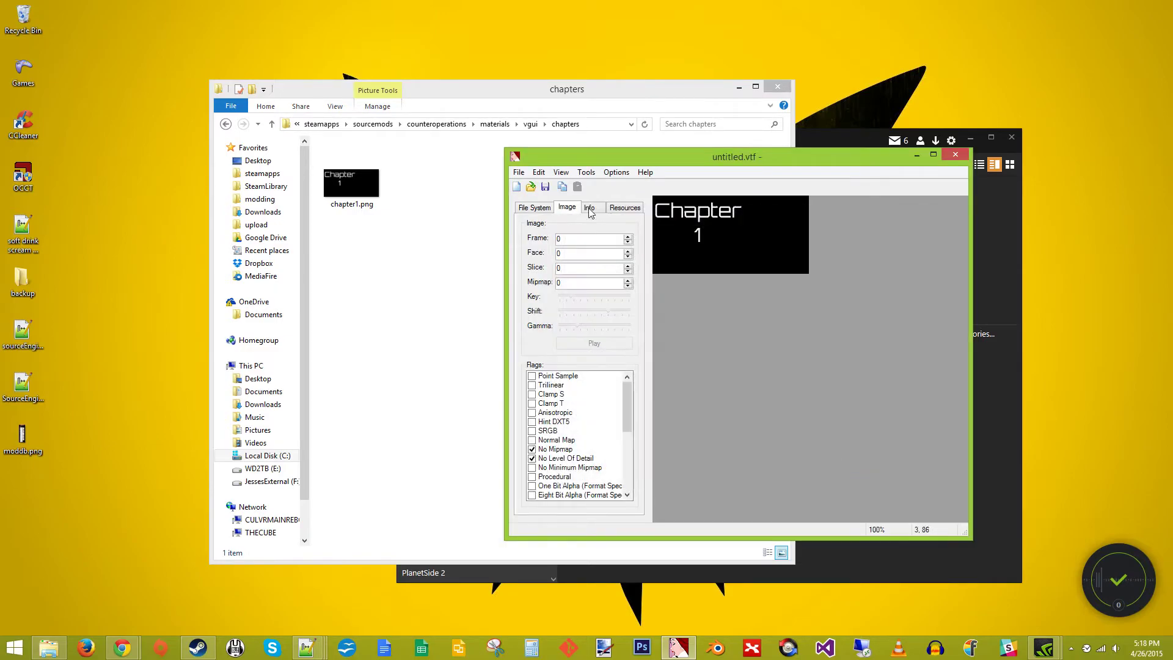
Save the converted texture as chapter1.vtf
left_click(547, 187)
type("c")
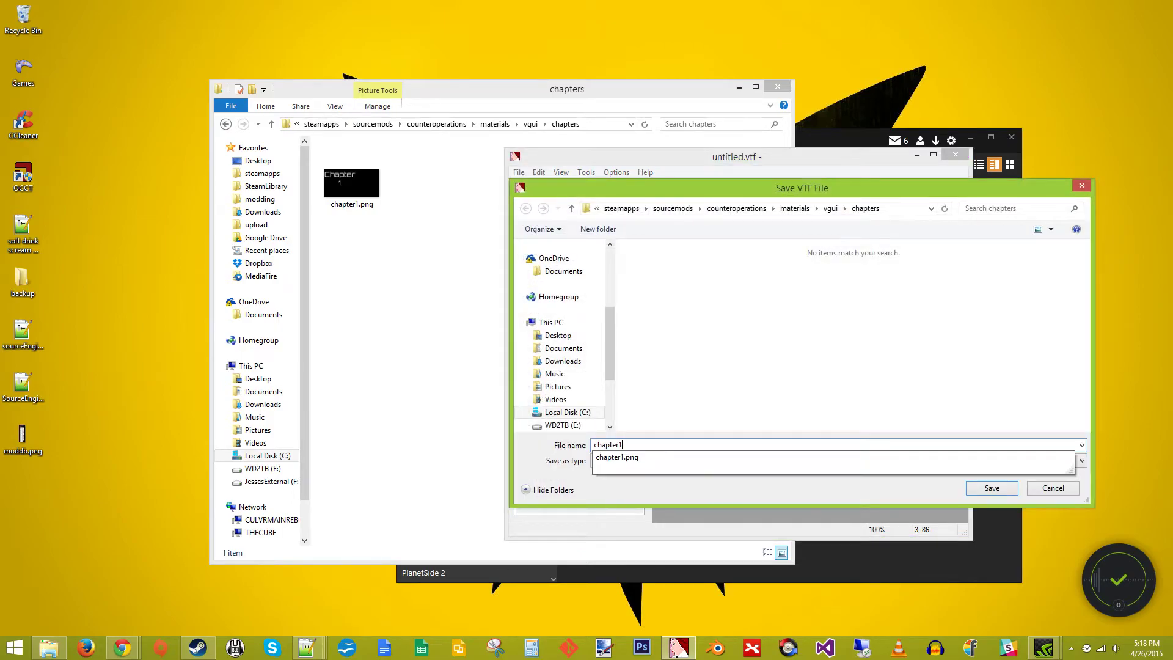
type("hapter1")
key("Return")
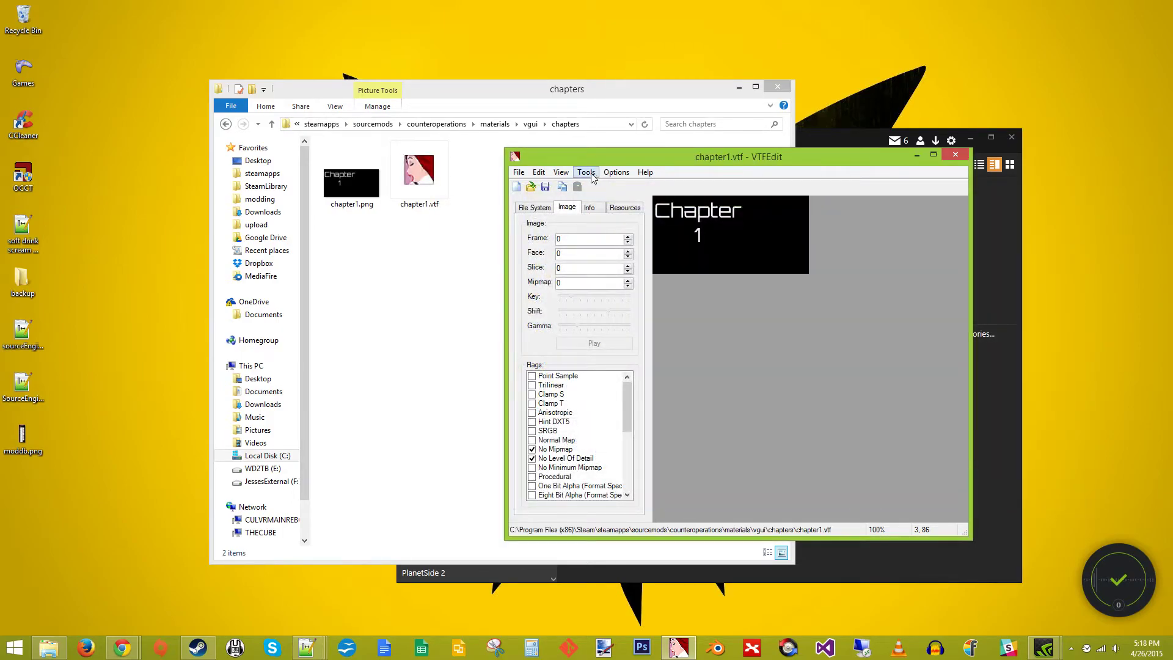
Create chapter1.vmt with the UnlitGeneric shader and vertex alpha, then close VTFEdit
left_click(586, 173)
left_click(597, 186)
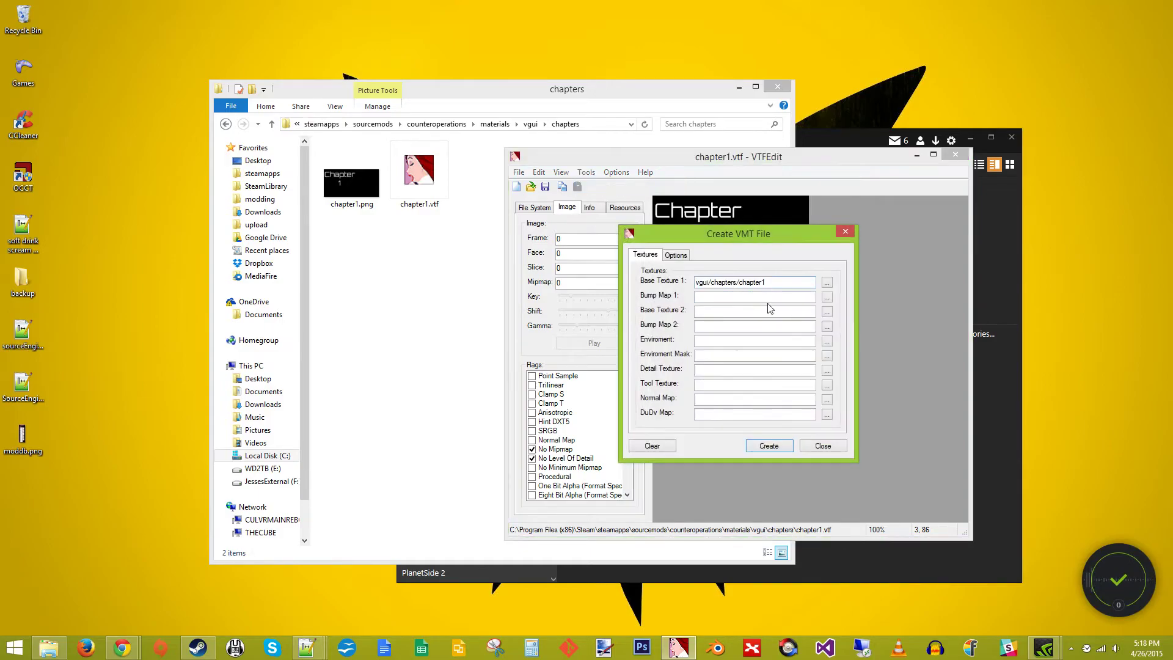
left_click(683, 257)
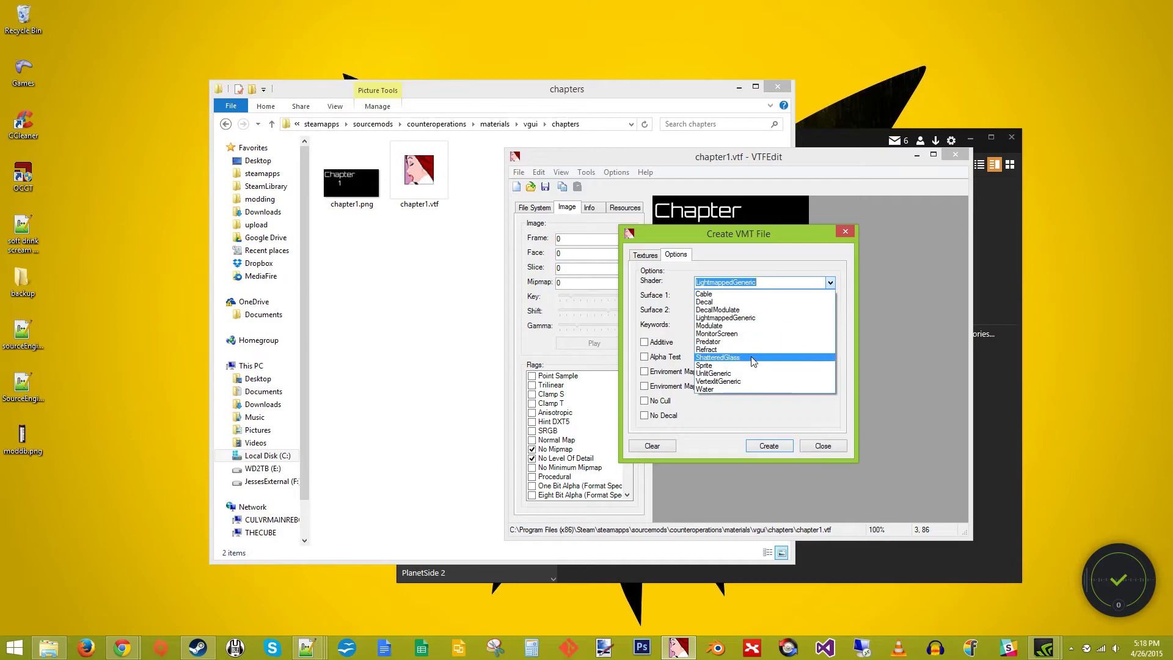
left_click(749, 374)
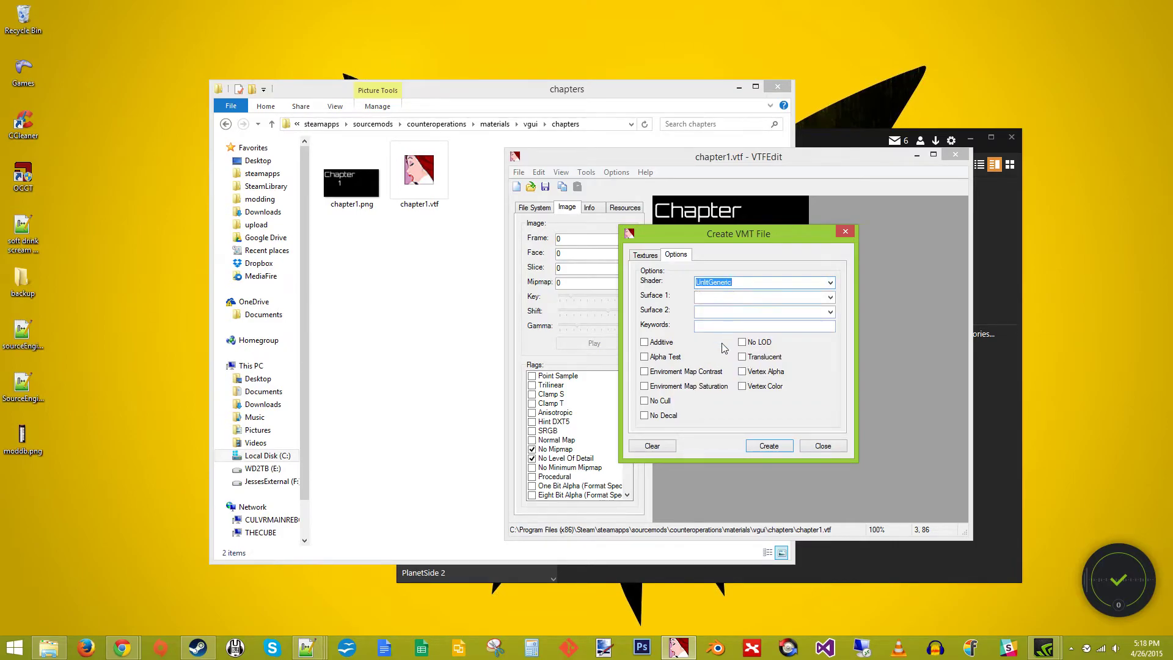
left_click(743, 372)
left_click(770, 446)
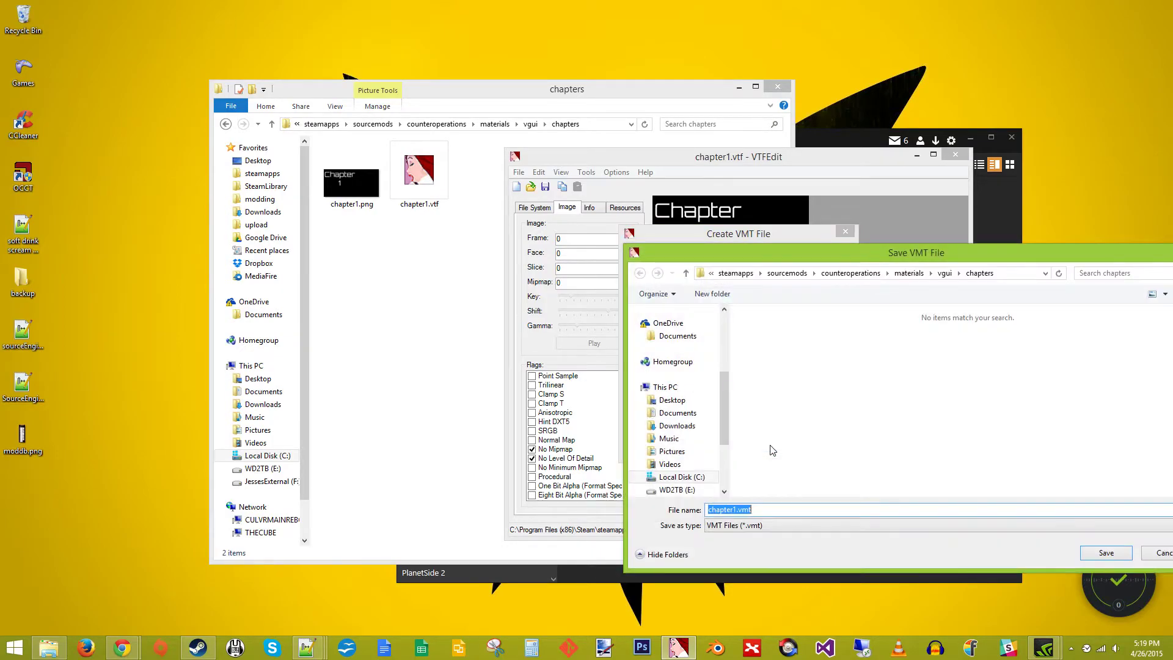
left_click(1093, 557)
left_click(820, 446)
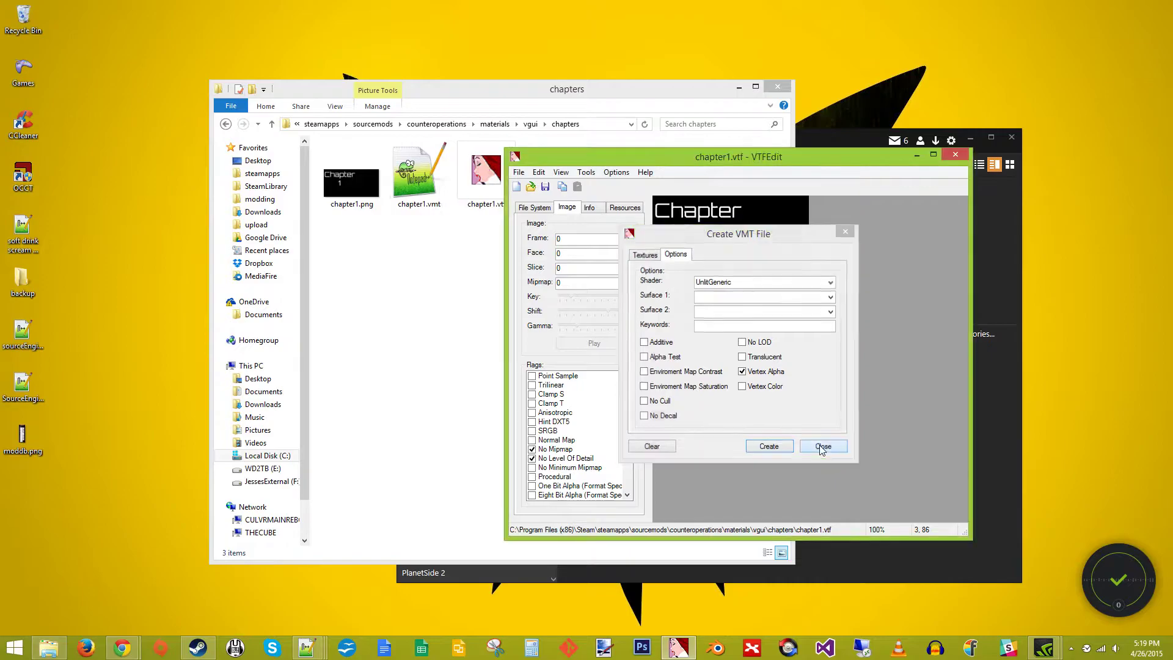
left_click(951, 155)
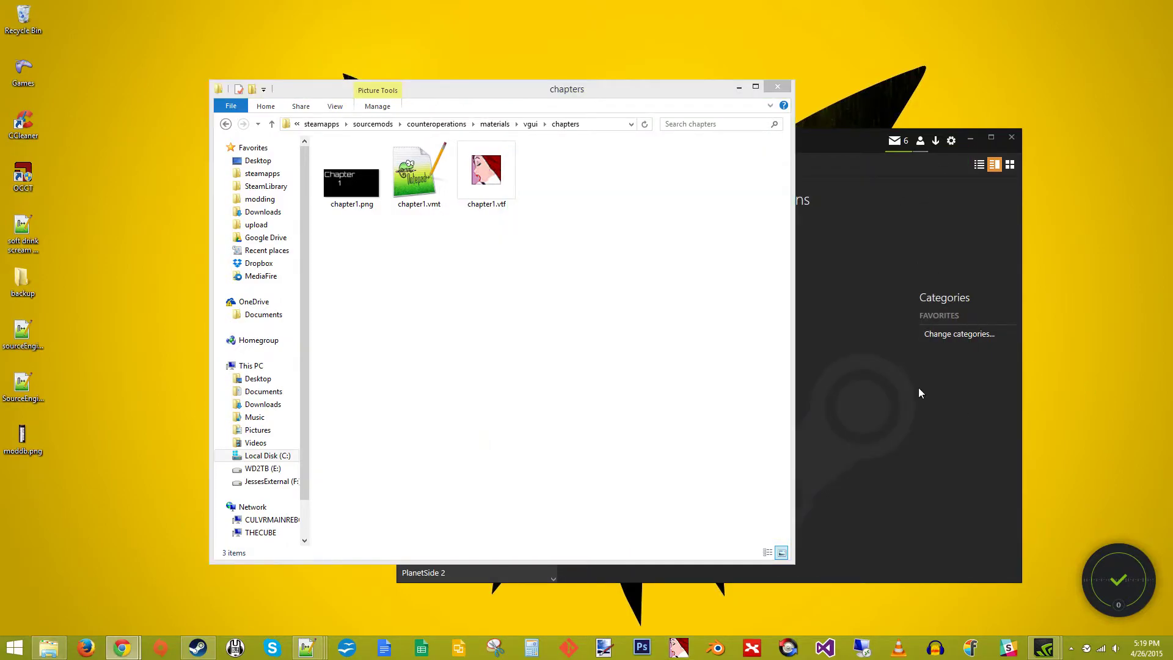
Launch Counter Operations from Steam and start a new operation from the Chapter 1 thumbnail
left_click(827, 394)
left_click(743, 231)
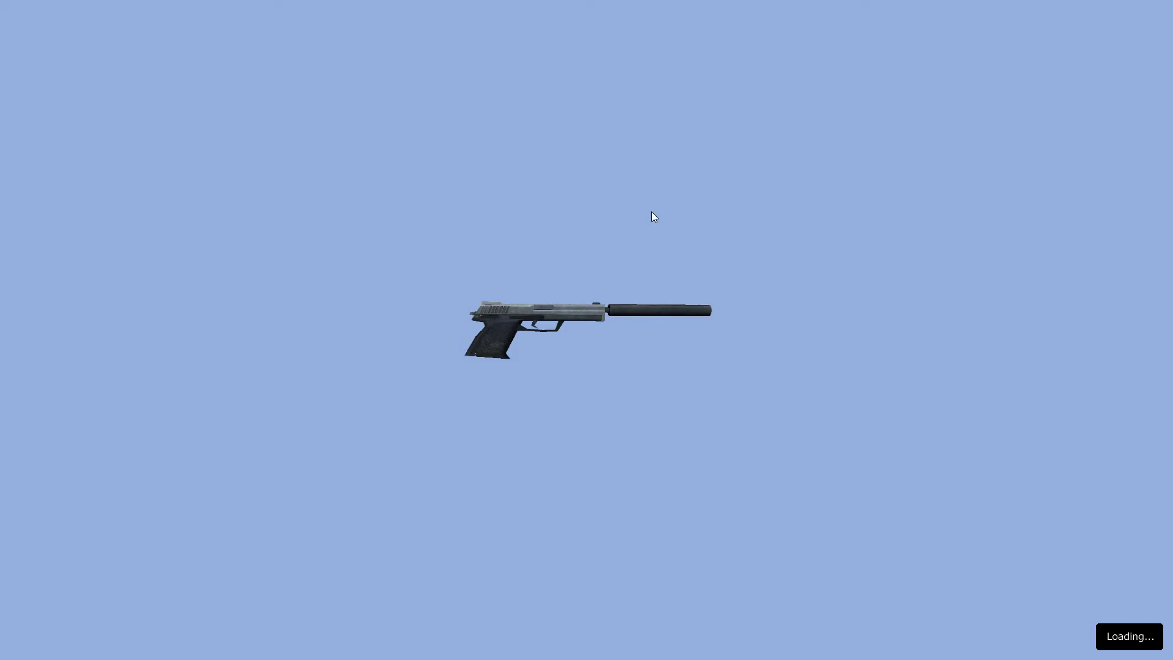
left_click(120, 346)
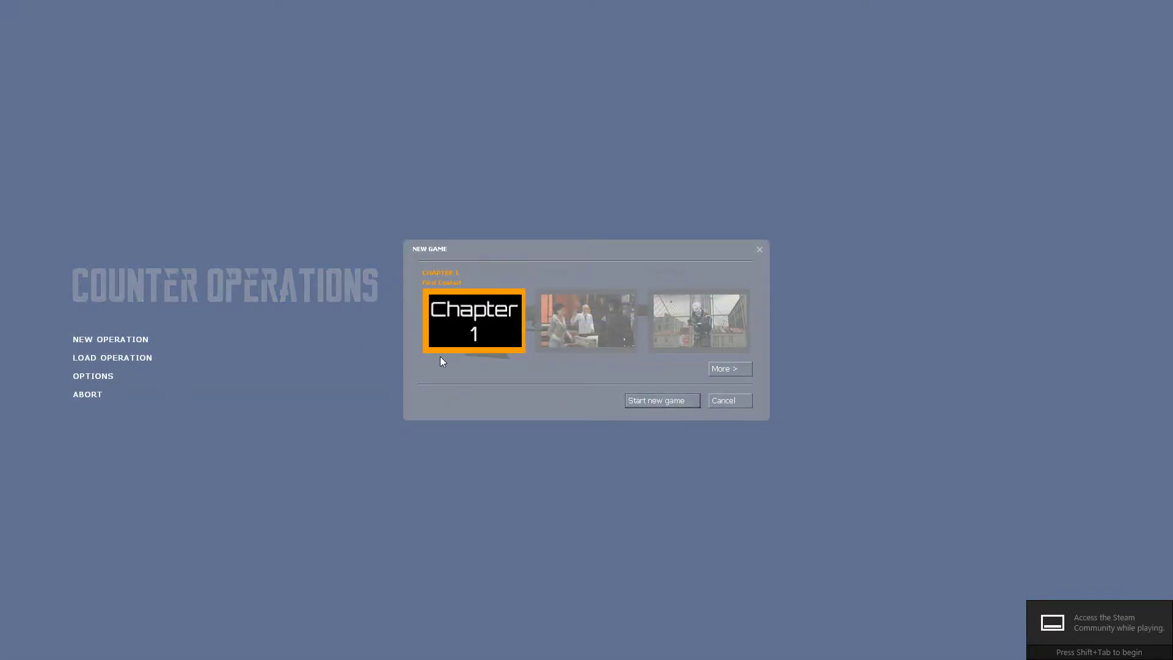
left_click(736, 406)
left_click(156, 340)
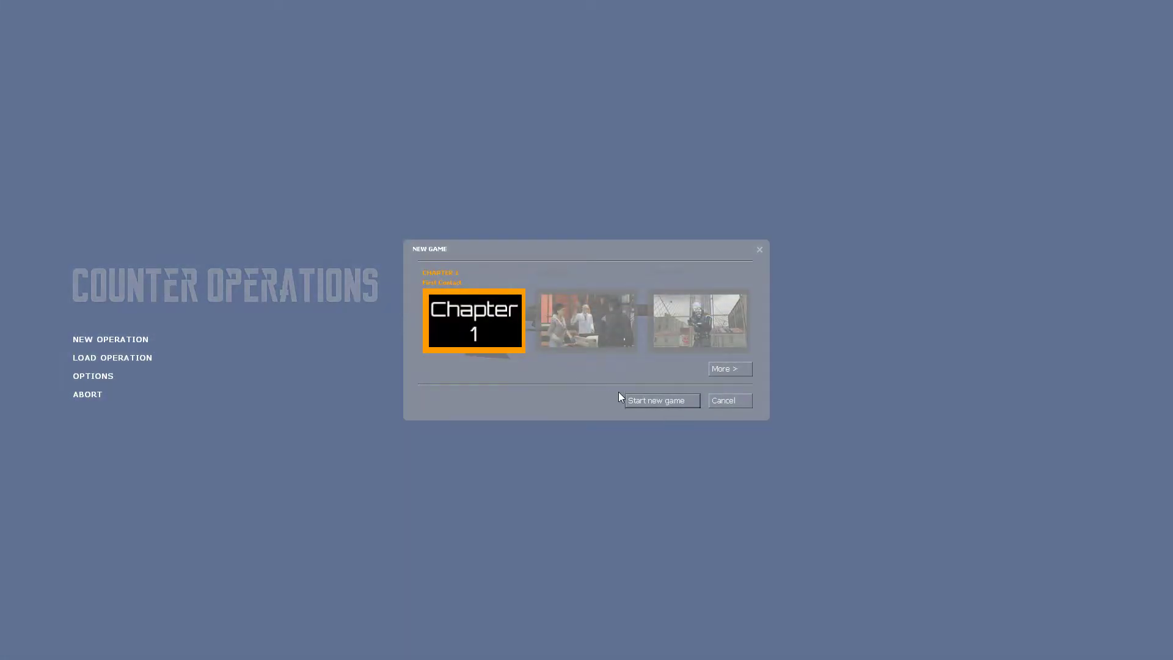
left_click(639, 400)
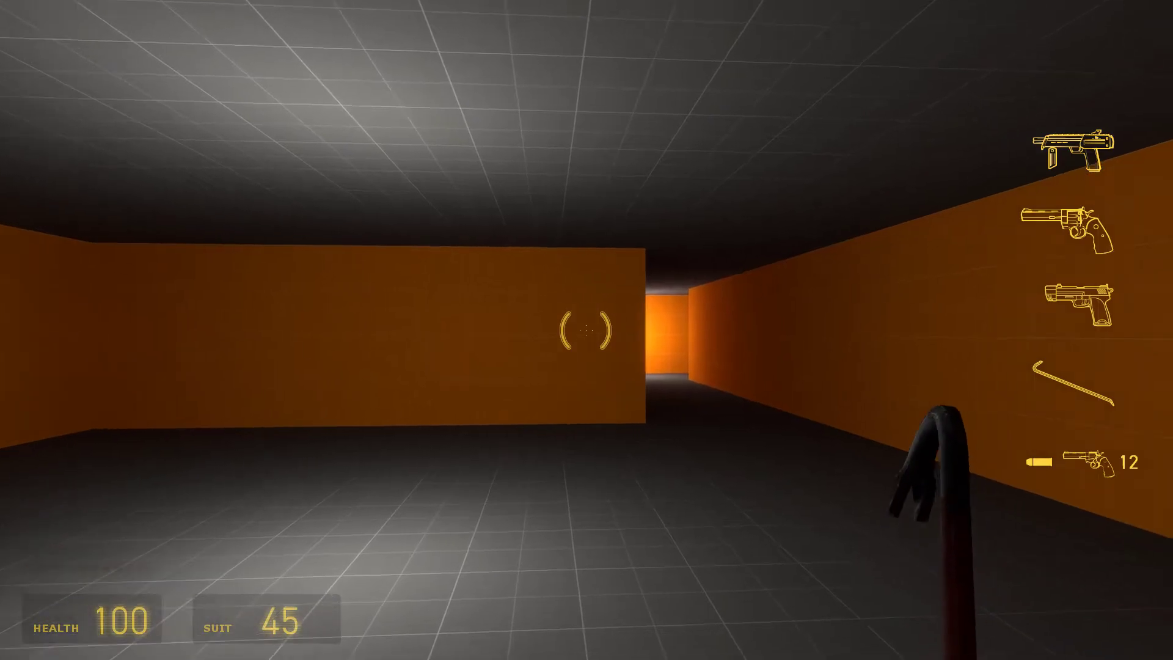
Advance up the orange corridor and shoot the soldiers with the revolver
key("3")
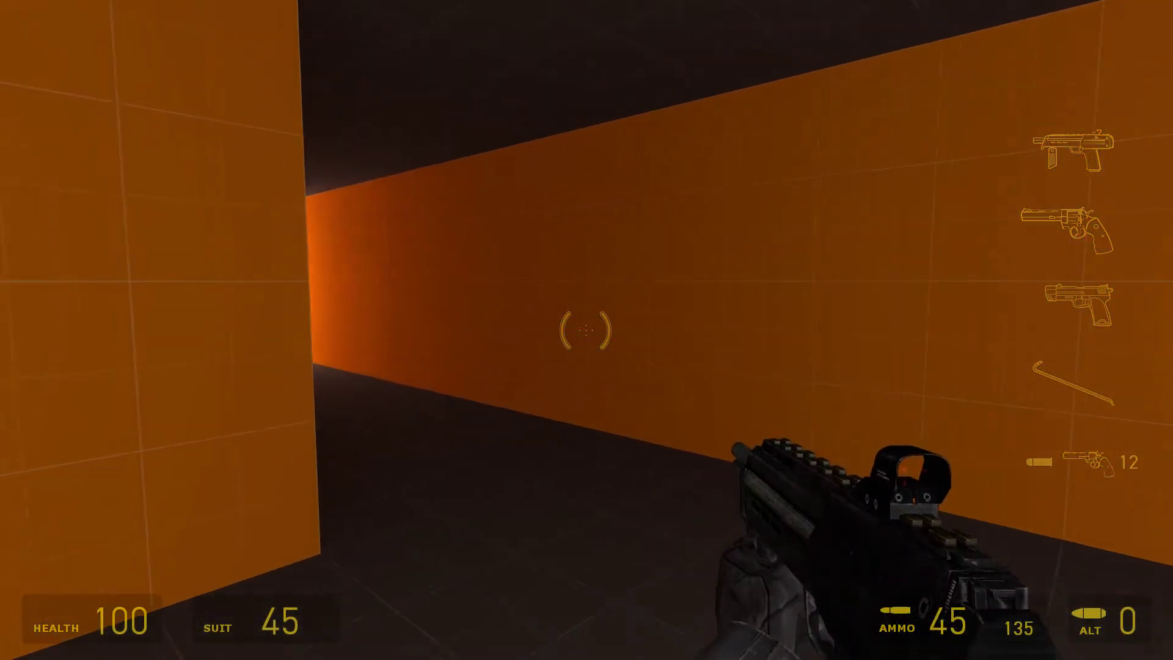
key("2")
key("2")
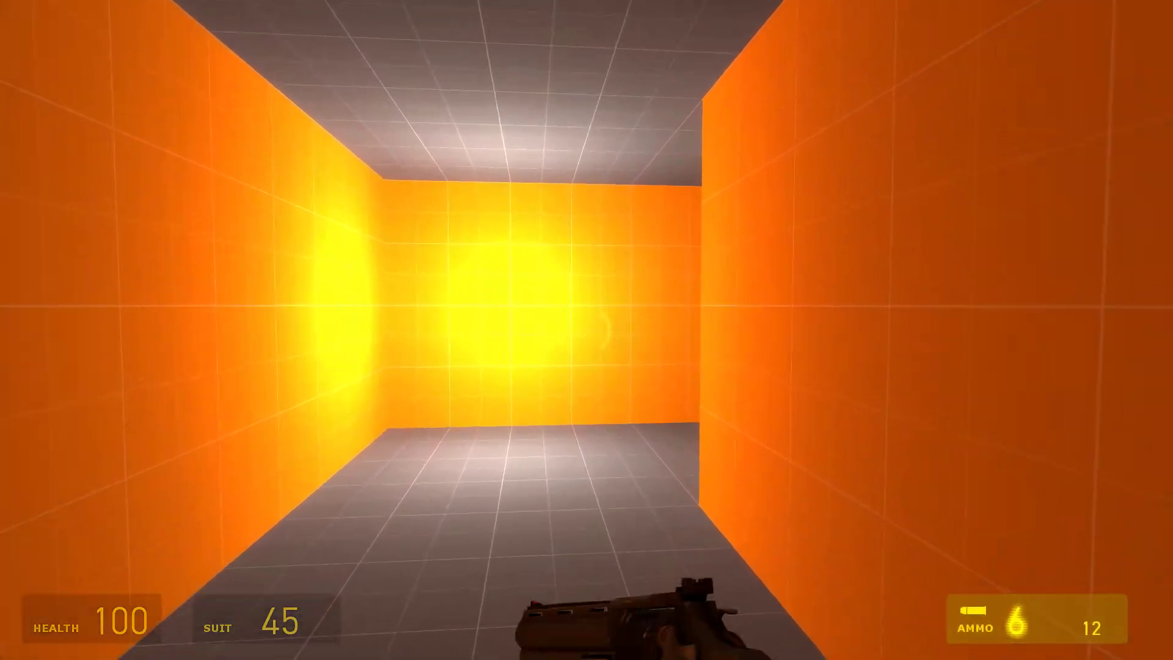
key("w")
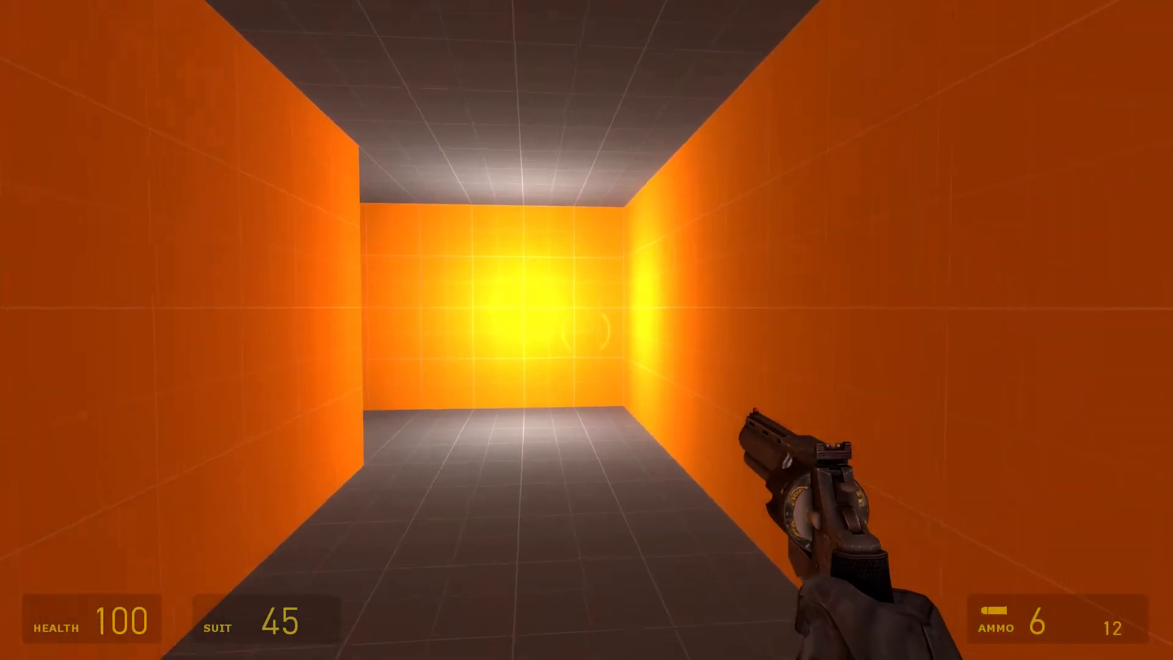
key("w")
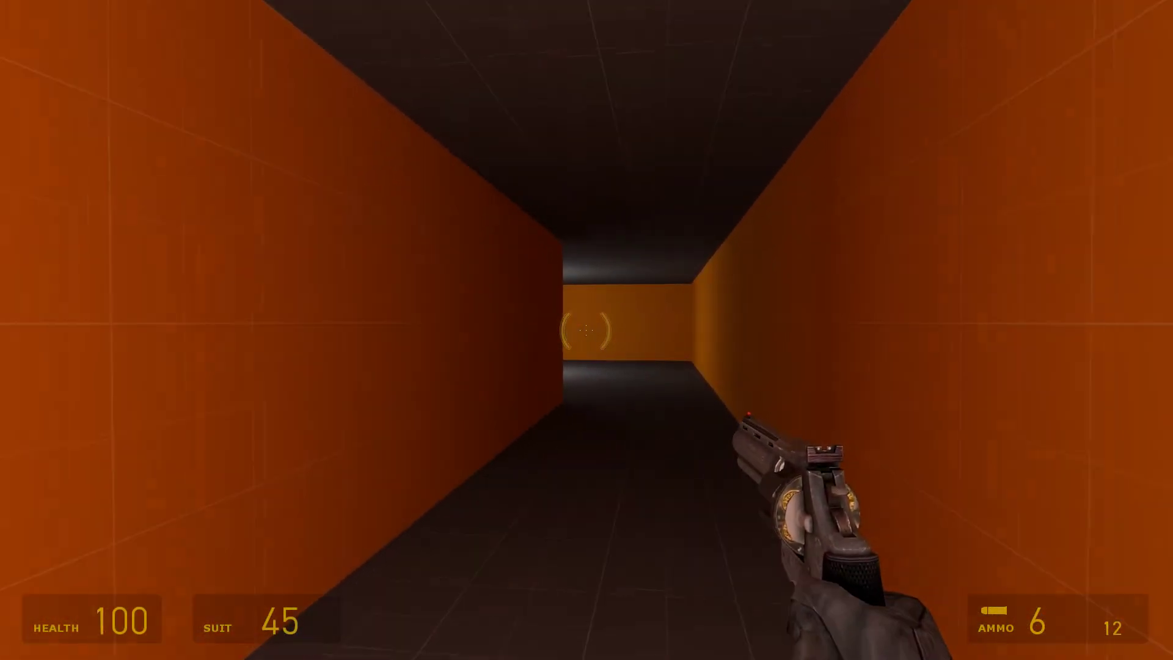
key("w")
left_click(587, 330)
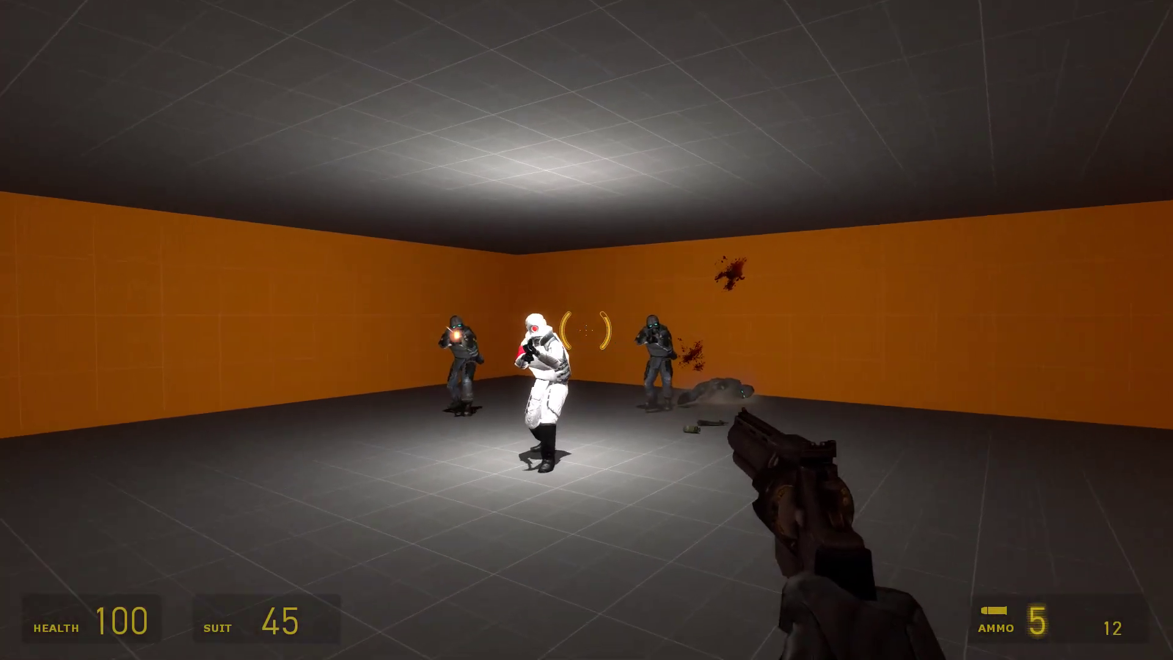
left_click(586, 330)
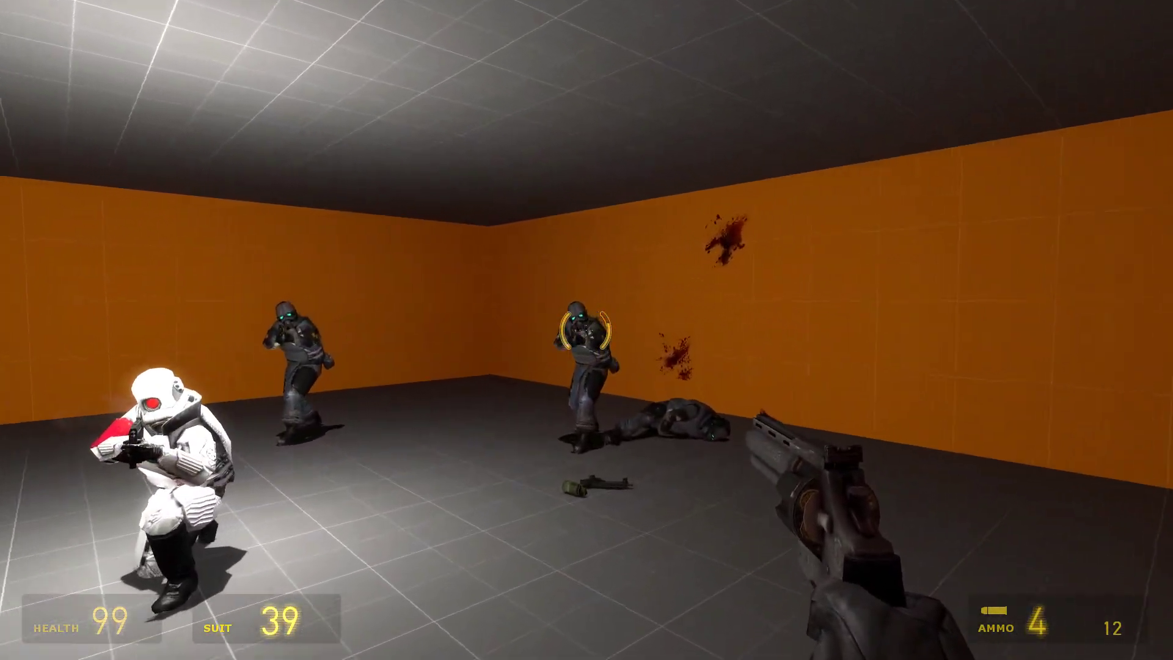
left_click(586, 330)
Gun down the remaining soldiers with the SMG, then throw the last grenade
key("3")
key("w")
left_click_drag(586, 330, 586, 330)
key("5")
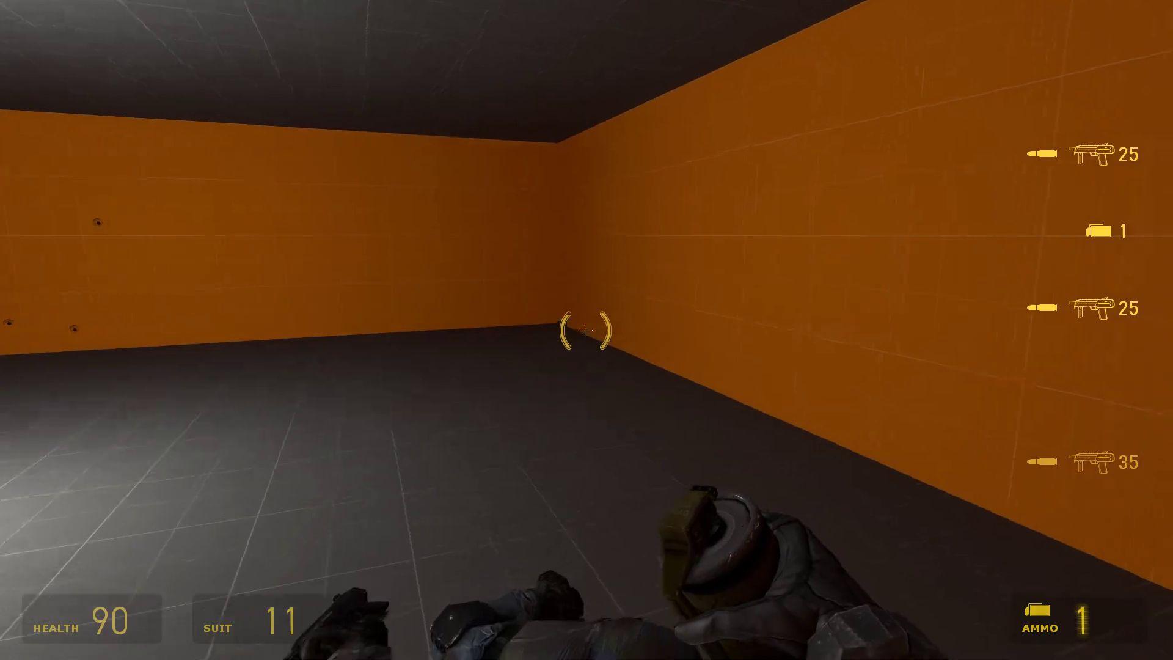
left_click(586, 330)
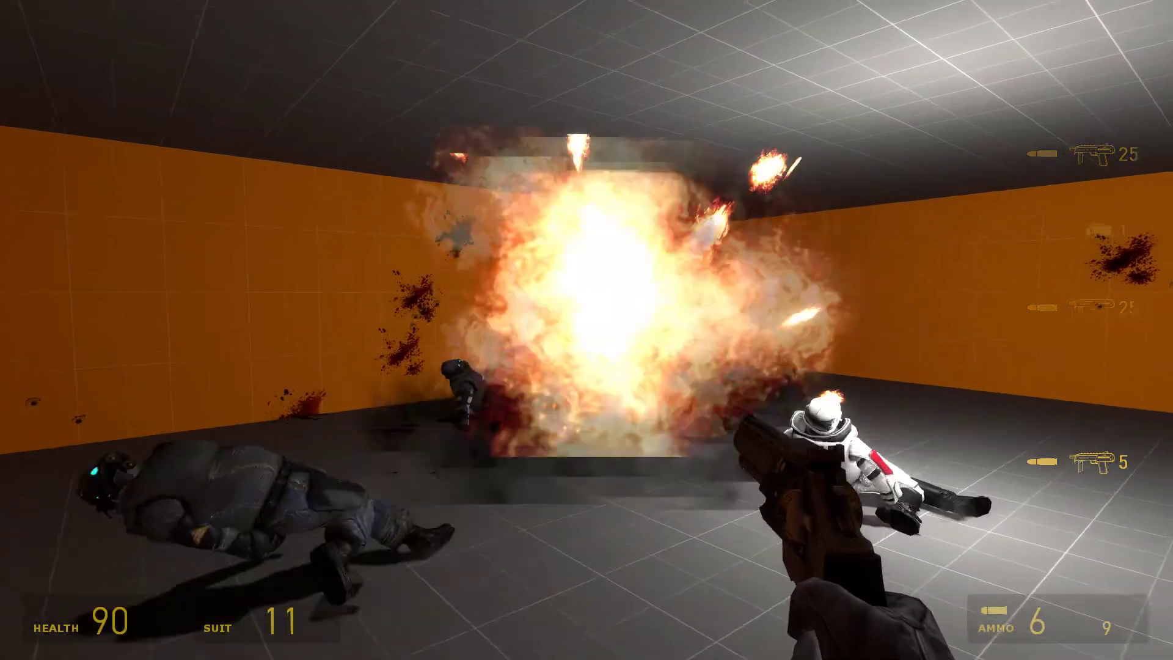
Quit the game from the pause menu without saving
key("Escape")
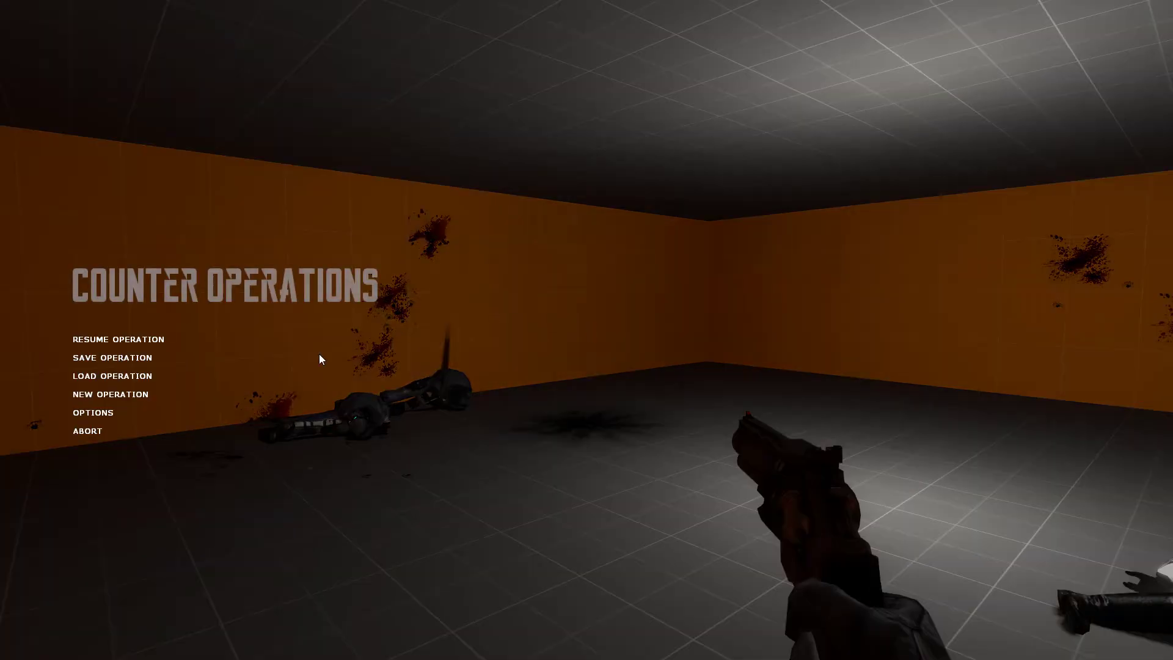
left_click(72, 431)
left_click(586, 349)
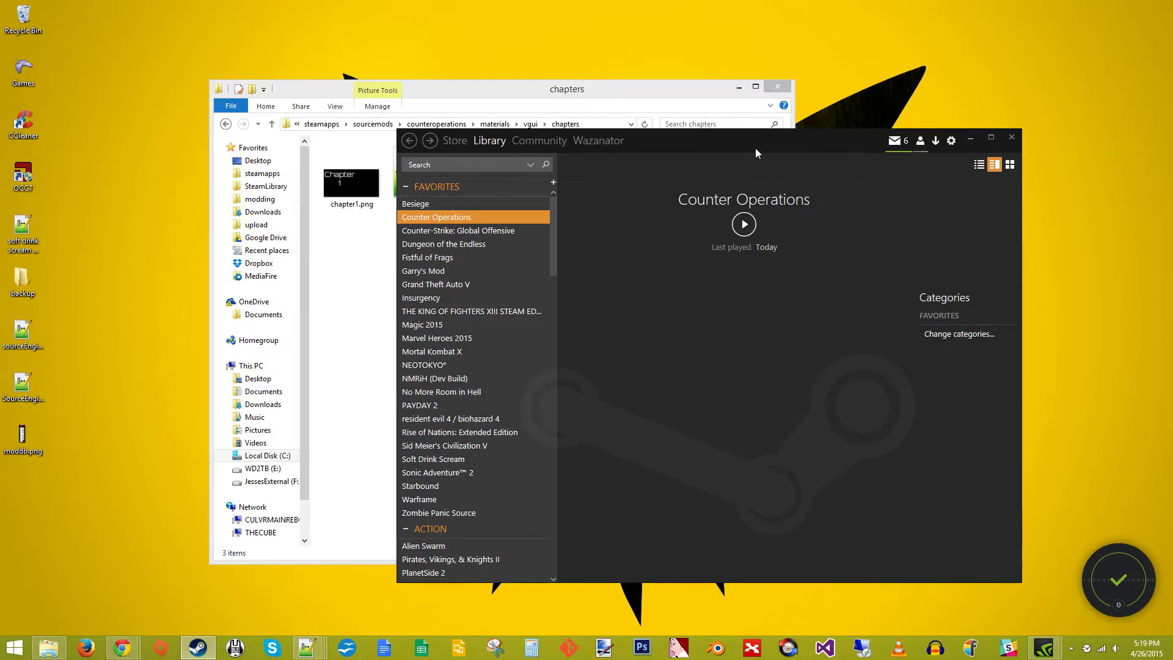
Rearrange the Steam and chapters folder windows so both are visible
left_click_drag(755, 148, 787, 140)
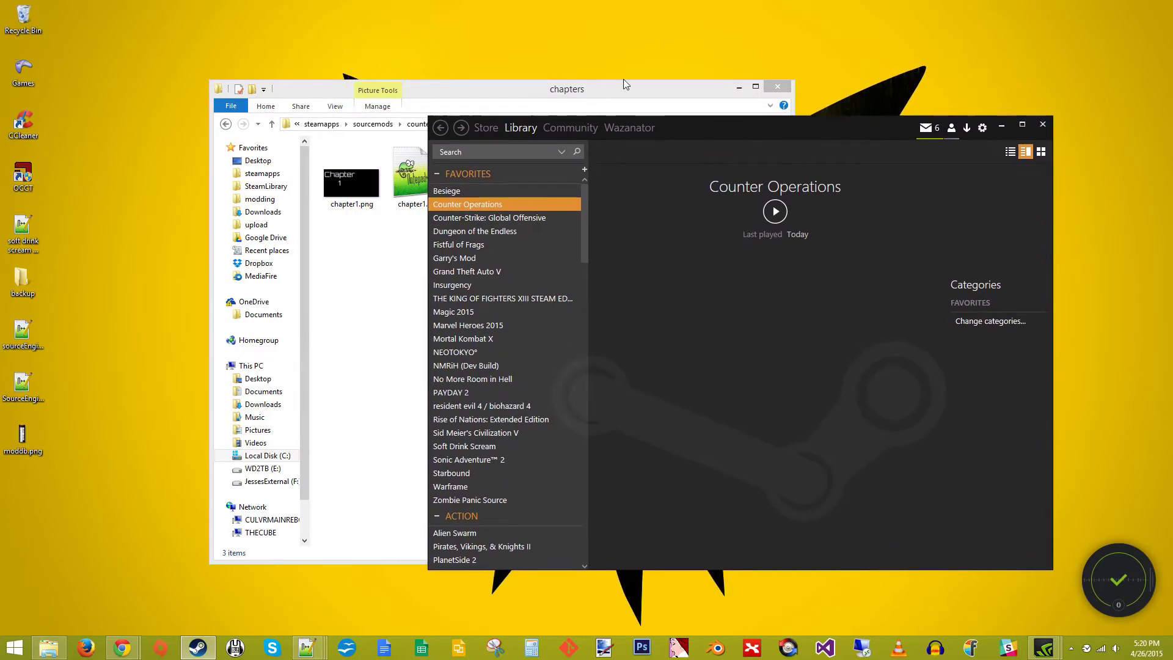
left_click(580, 93)
left_click_drag(580, 91, 507, 102)
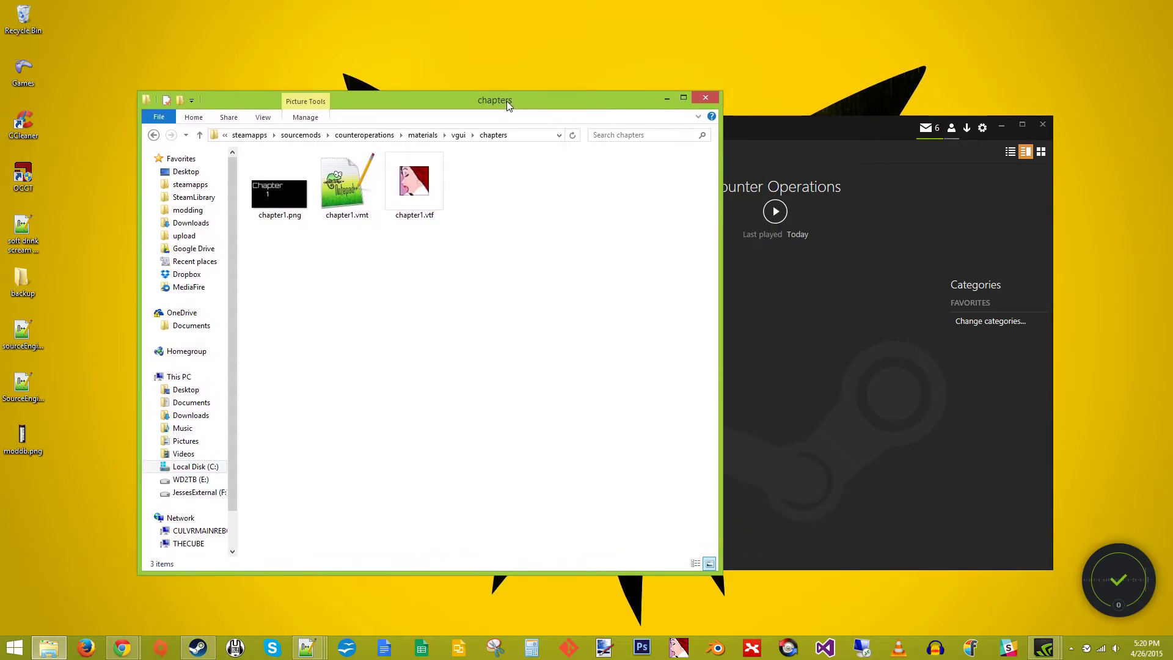
Go up to the counteroperations folder, enter scripts, and open chapterbackgrounds.txt
left_click(423, 135)
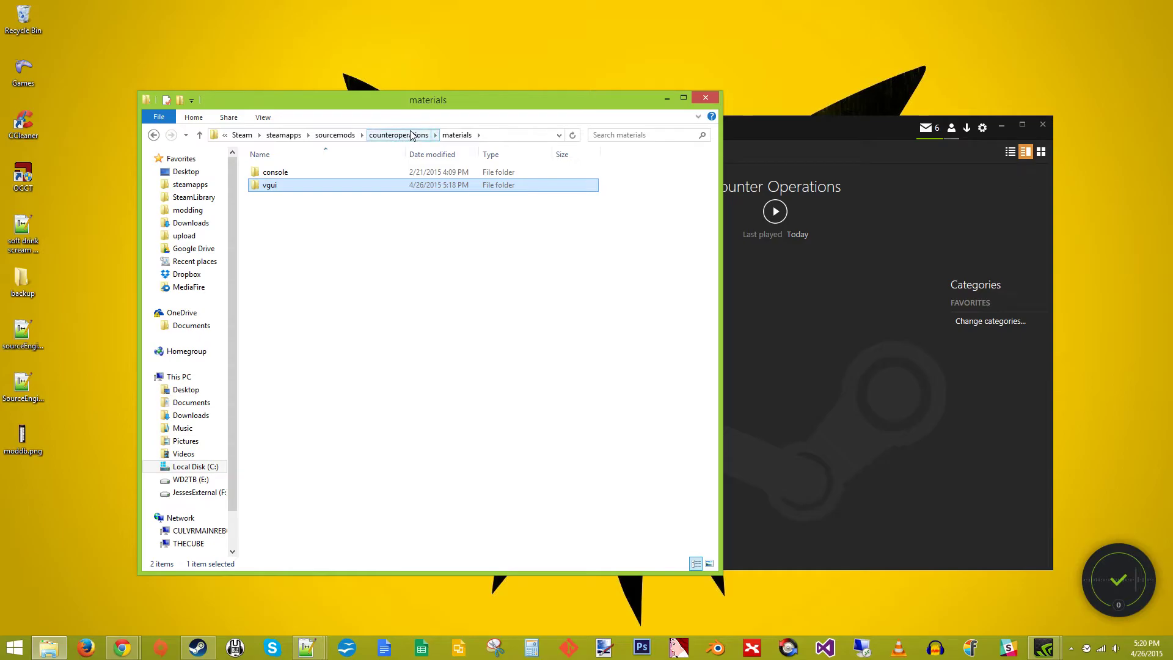
left_click(409, 135)
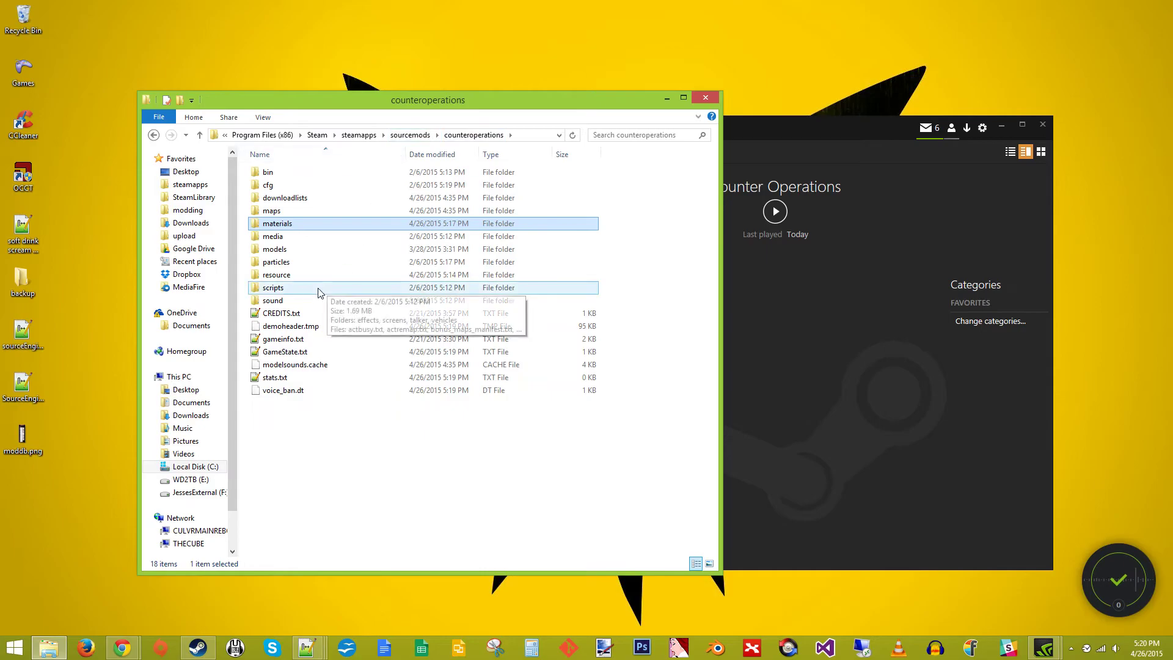
double_click(301, 288)
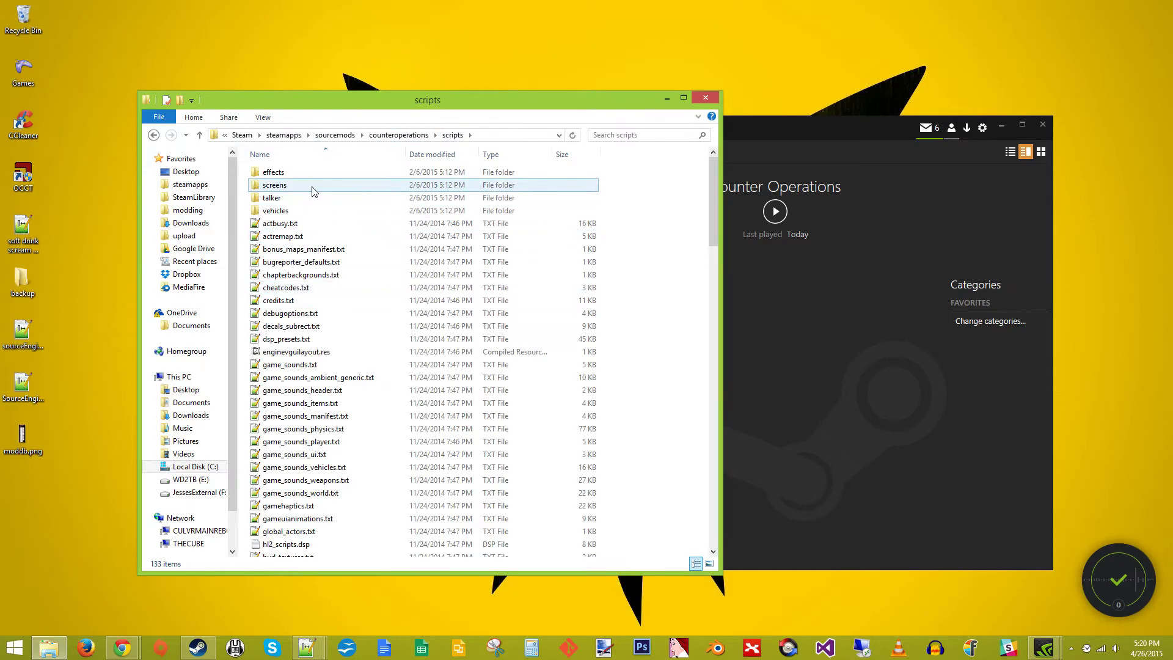
mouse_move(313, 191)
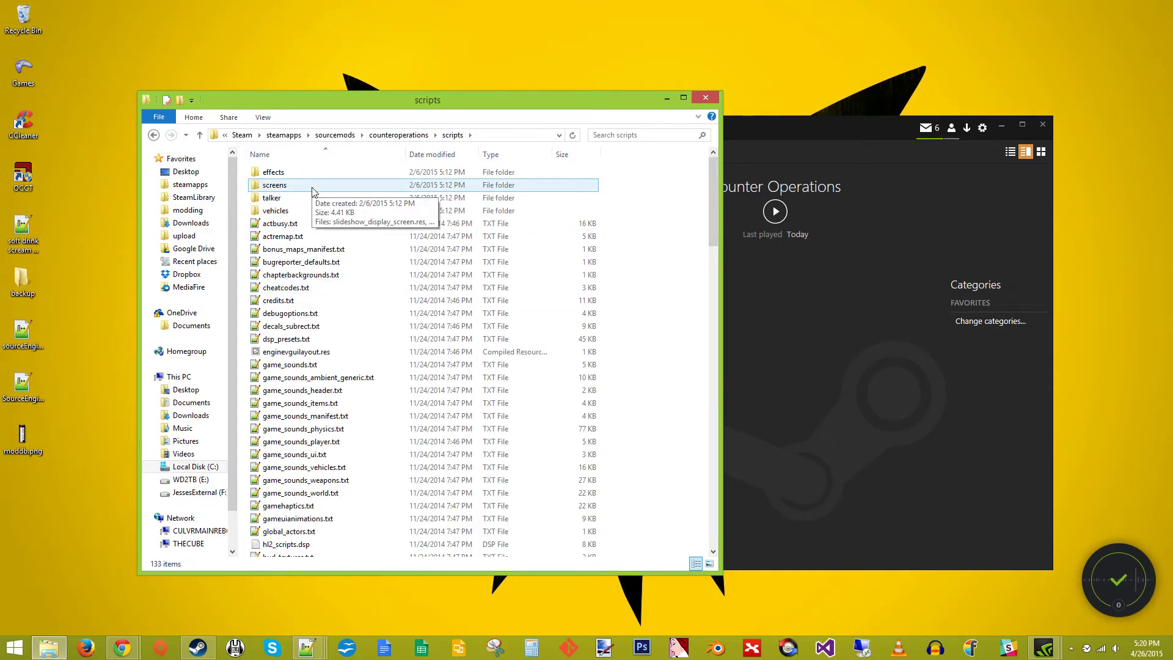
scroll(364, 267, "down", 5)
scroll(361, 385, "up", 5)
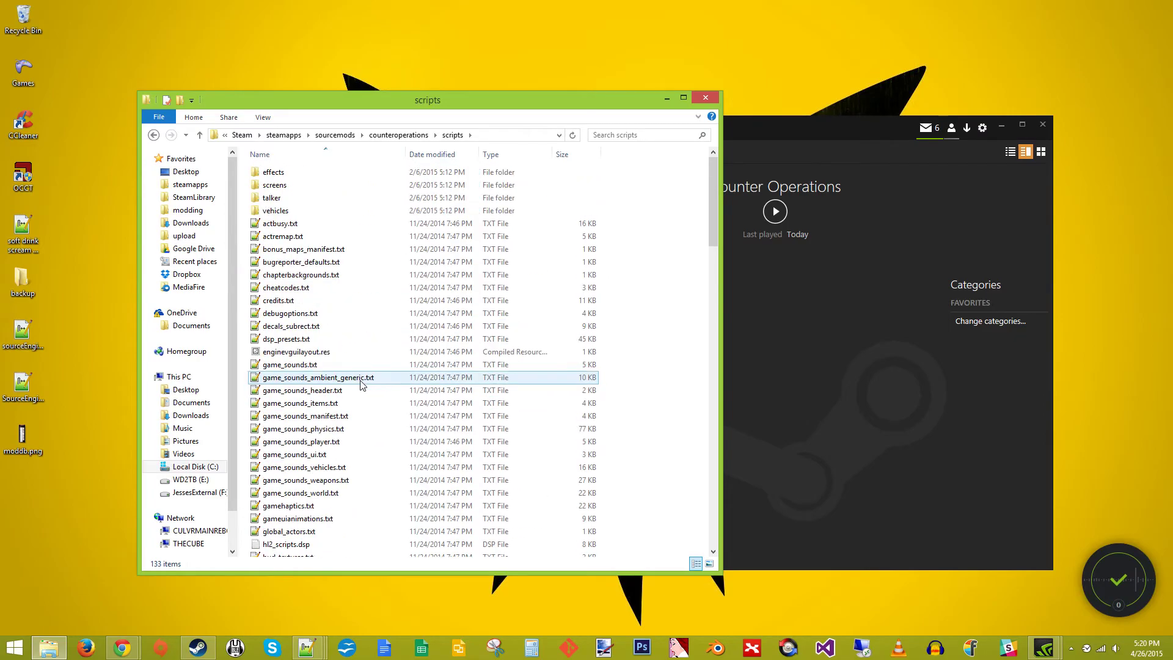
double_click(323, 274)
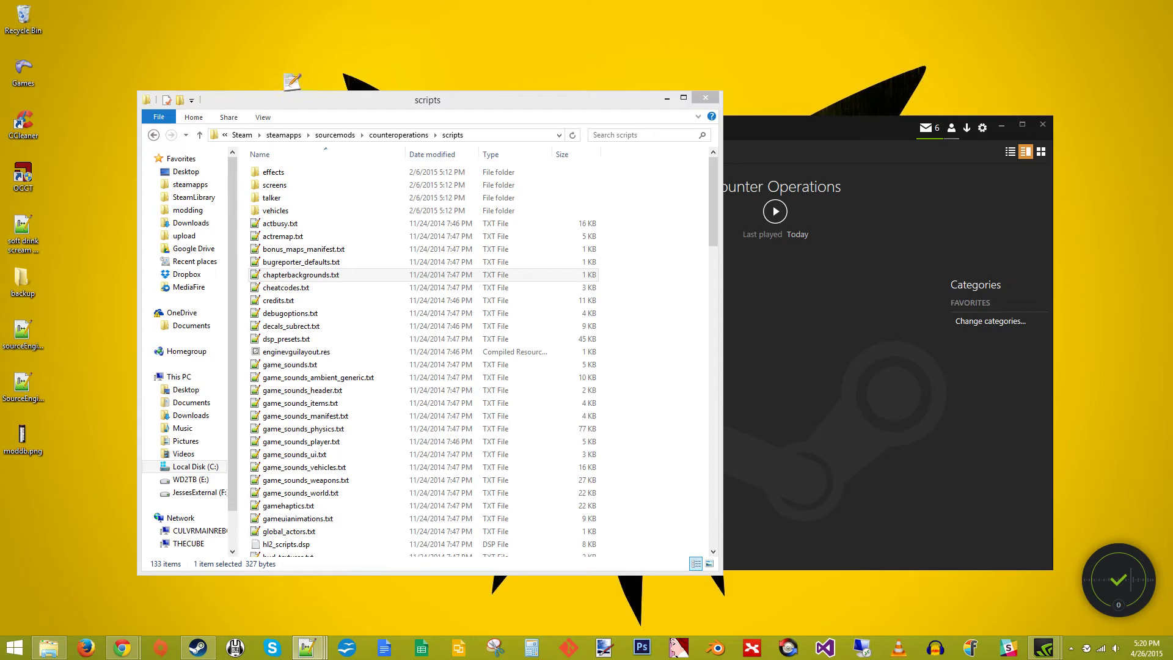
Inspect the background01 and background04 entries, then close the file and Notepad++ unchanged
left_click_drag(495, 61, 278, 5)
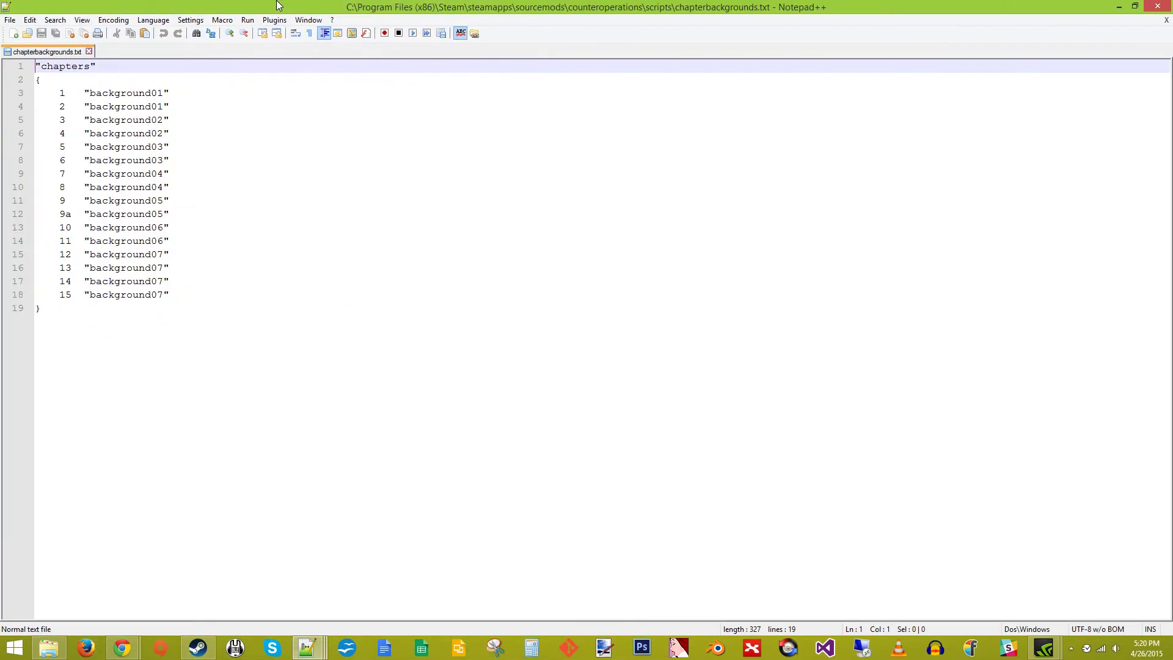
double_click(109, 94)
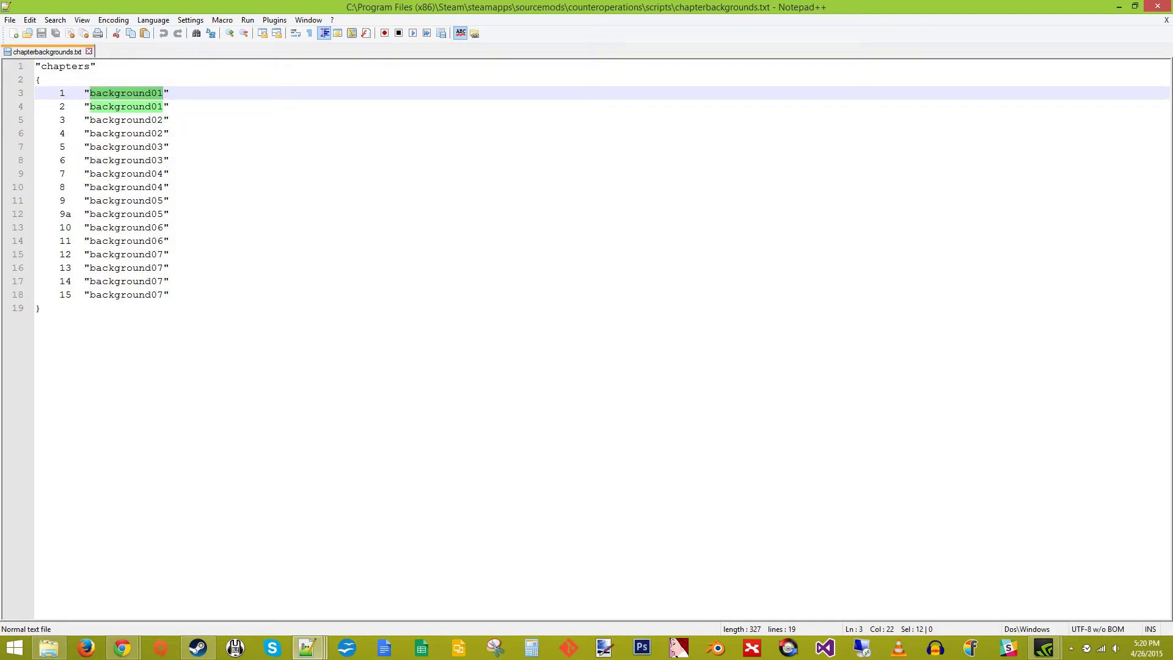
left_click(61, 95)
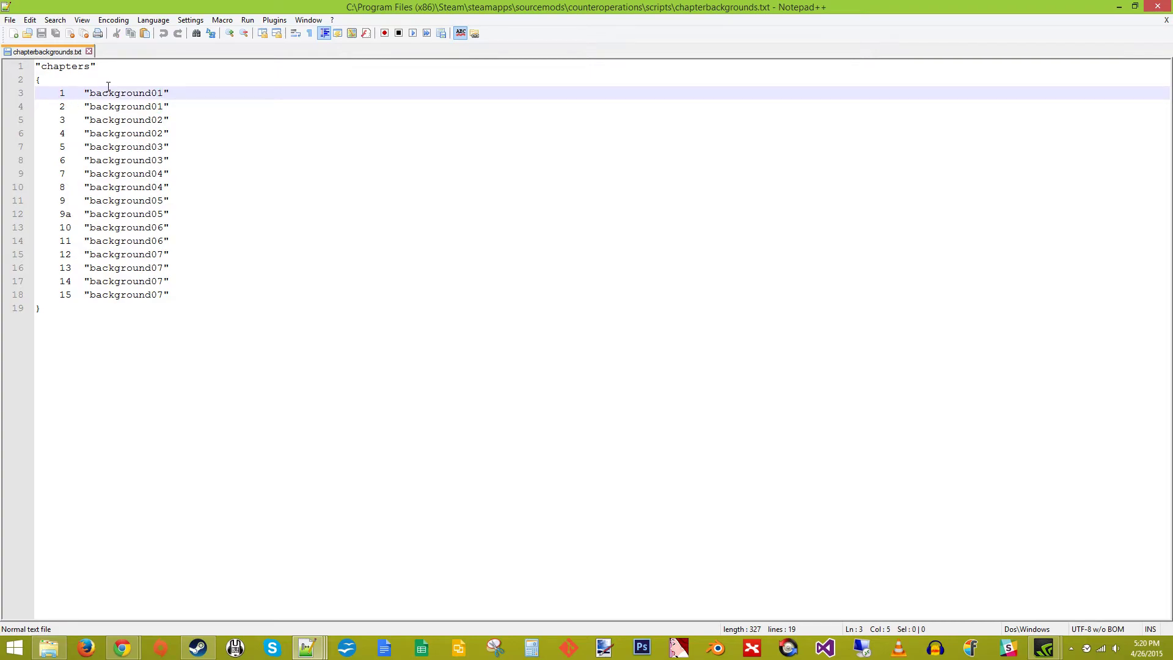
left_click_drag(96, 92, 148, 92)
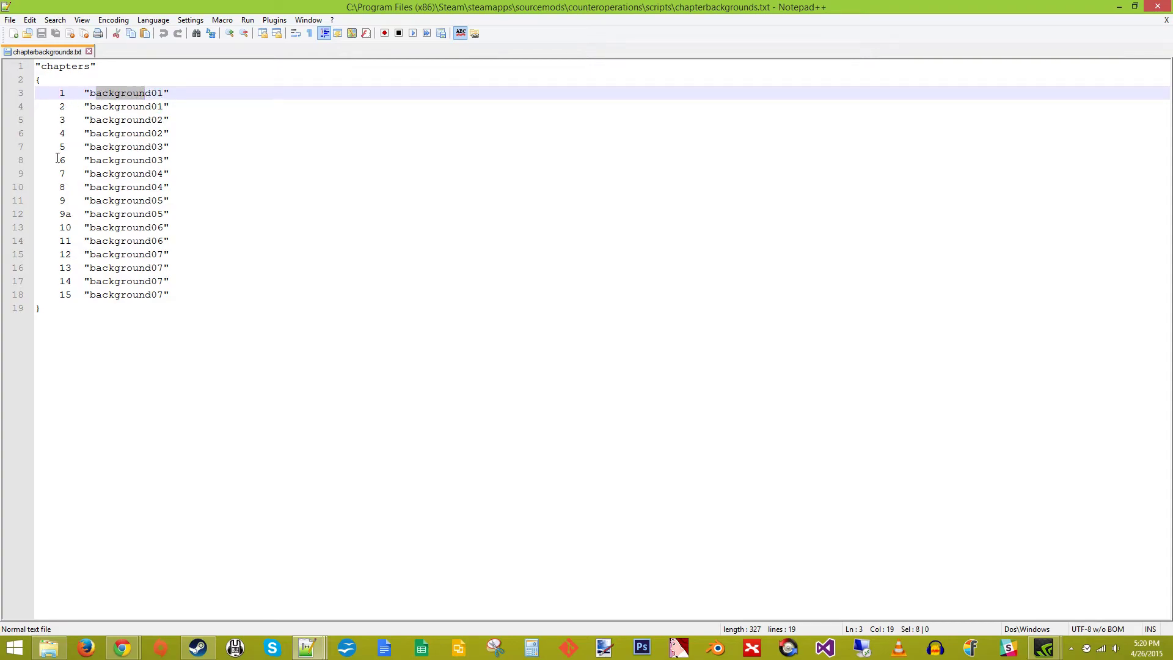
left_click_drag(98, 187, 164, 190)
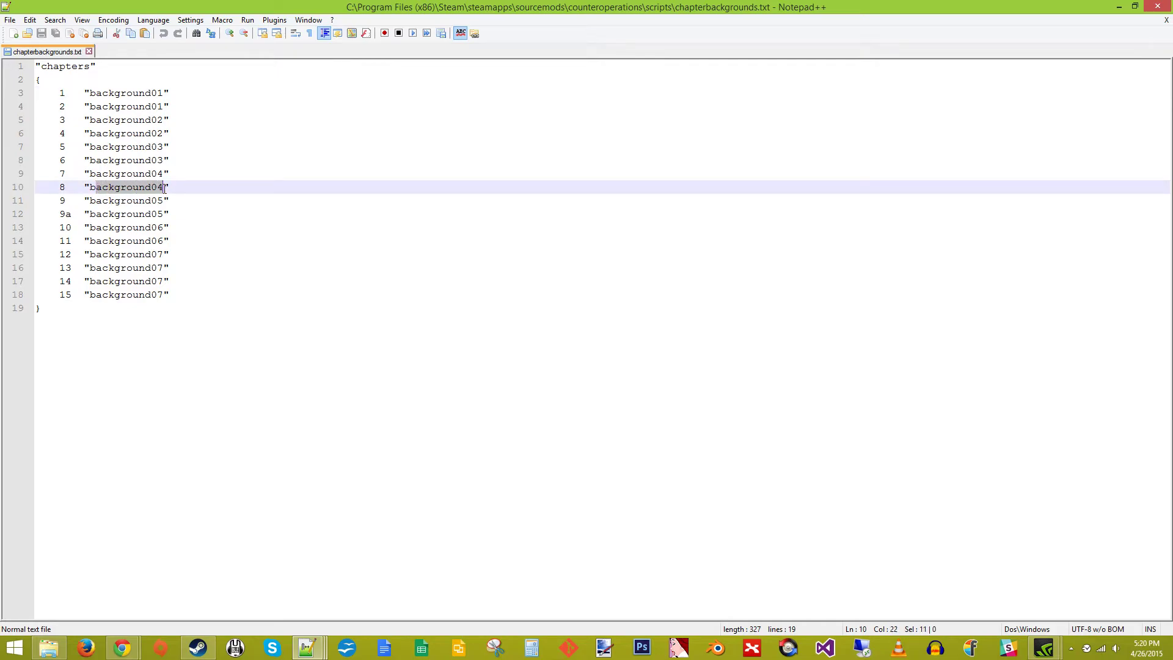
left_click(1167, 21)
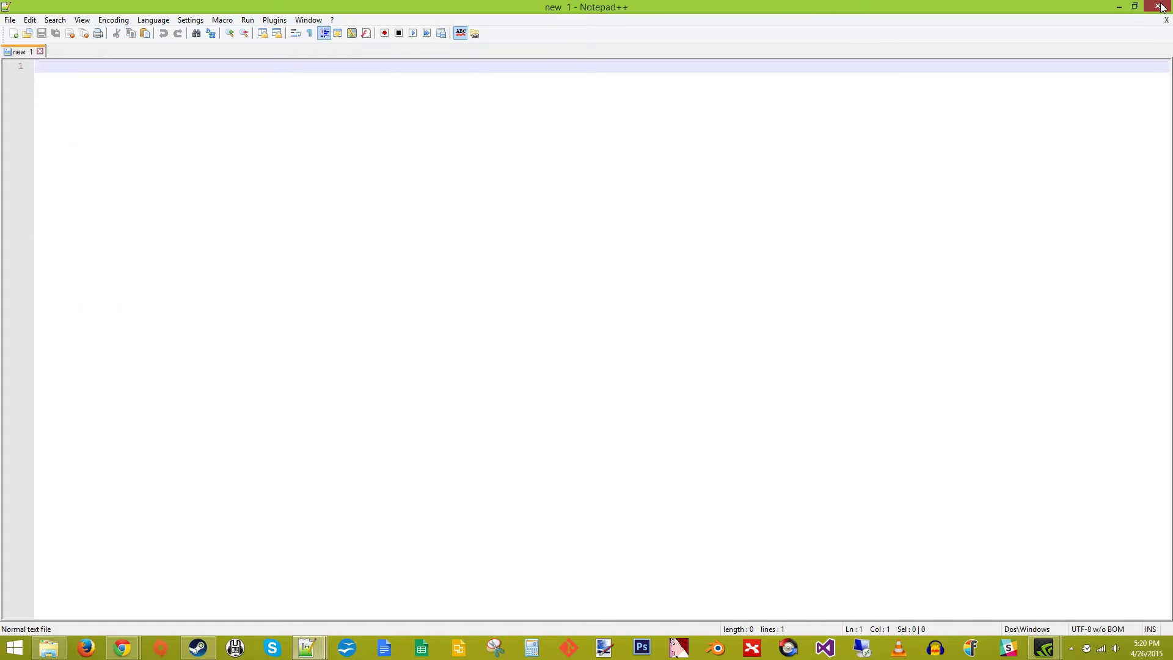
left_click(1160, 8)
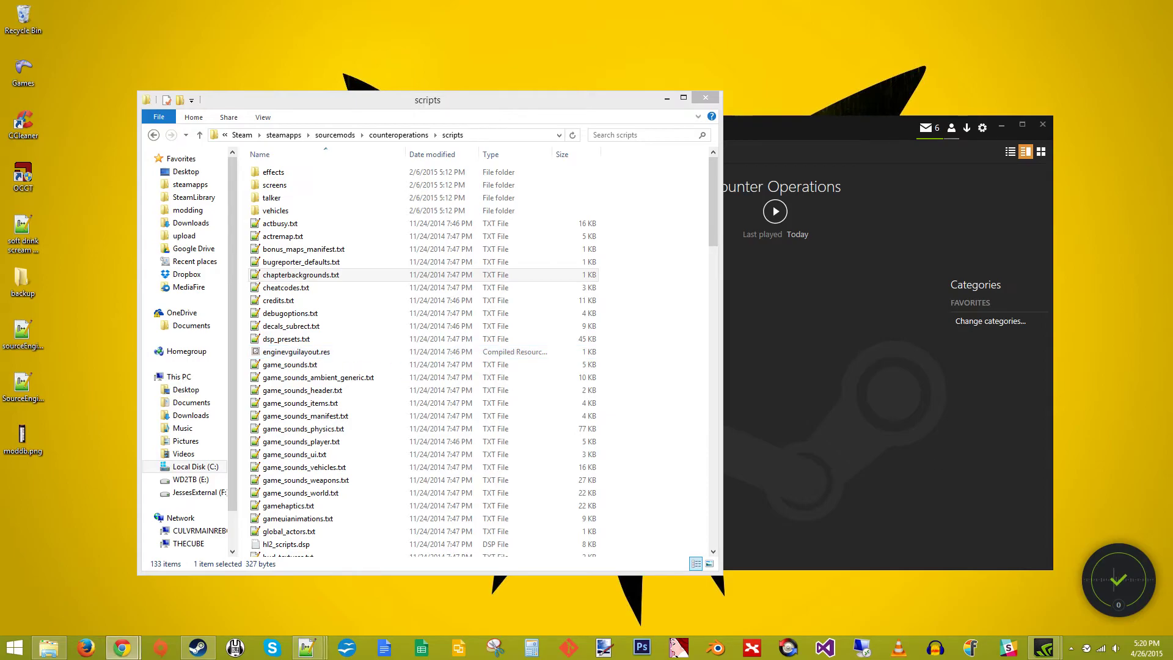
Go from the scripts folder back up to the counteroperations folder with its 18 items
left_click(262, 237)
scroll(416, 355, "down", 3)
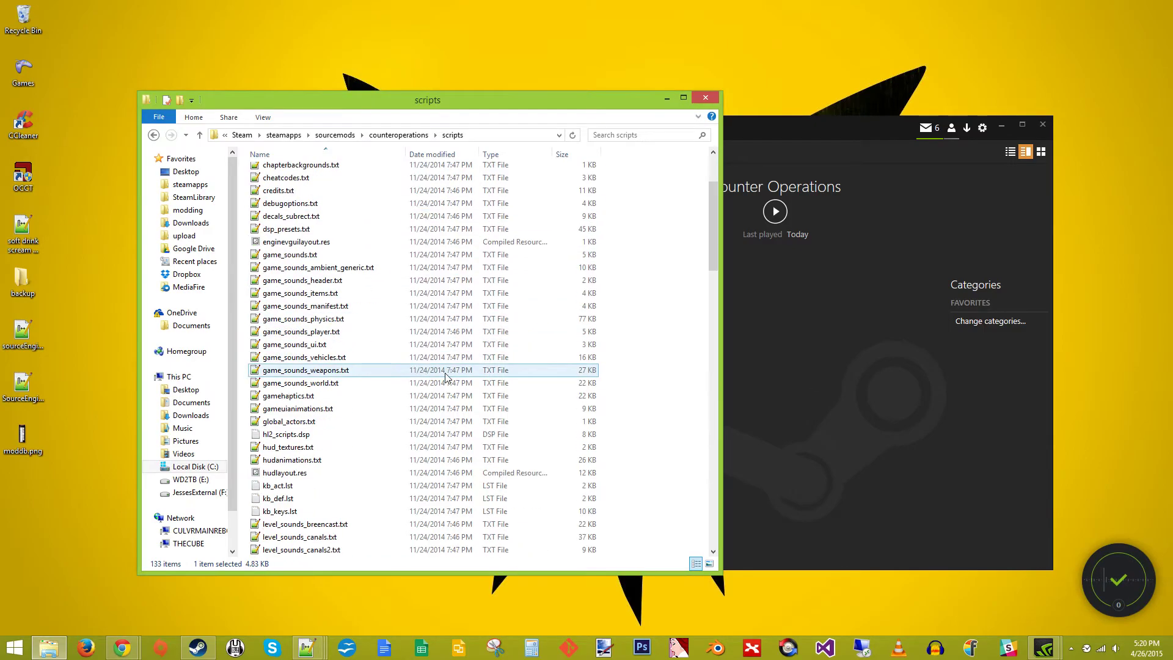
scroll(446, 373, "up", 3)
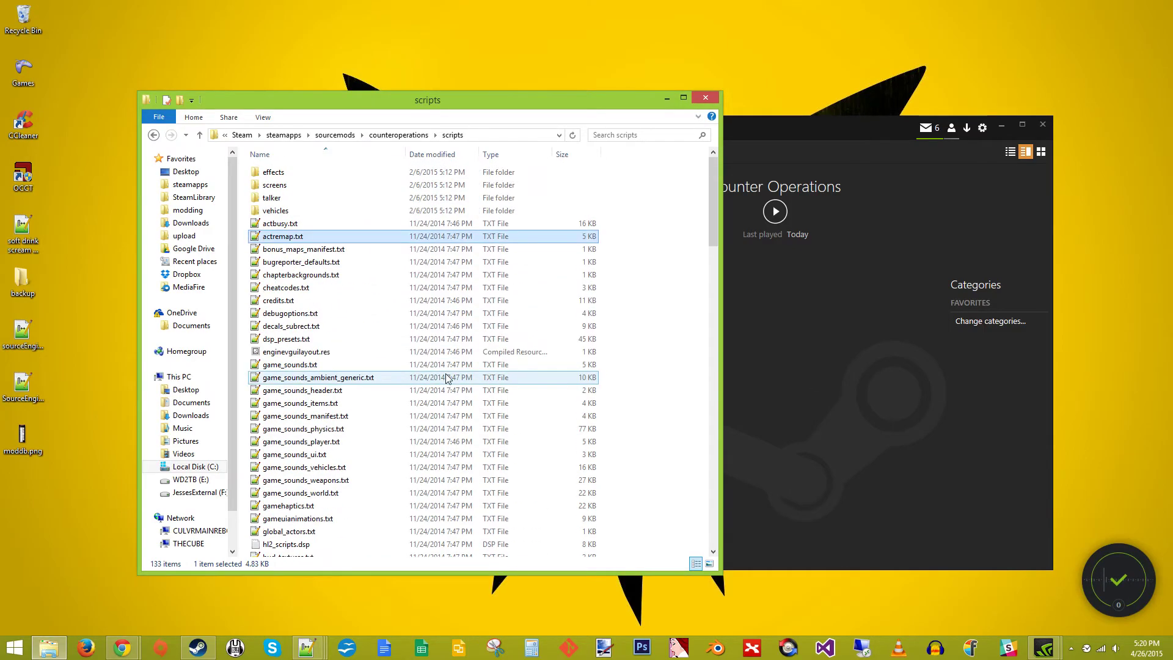
left_click(413, 139)
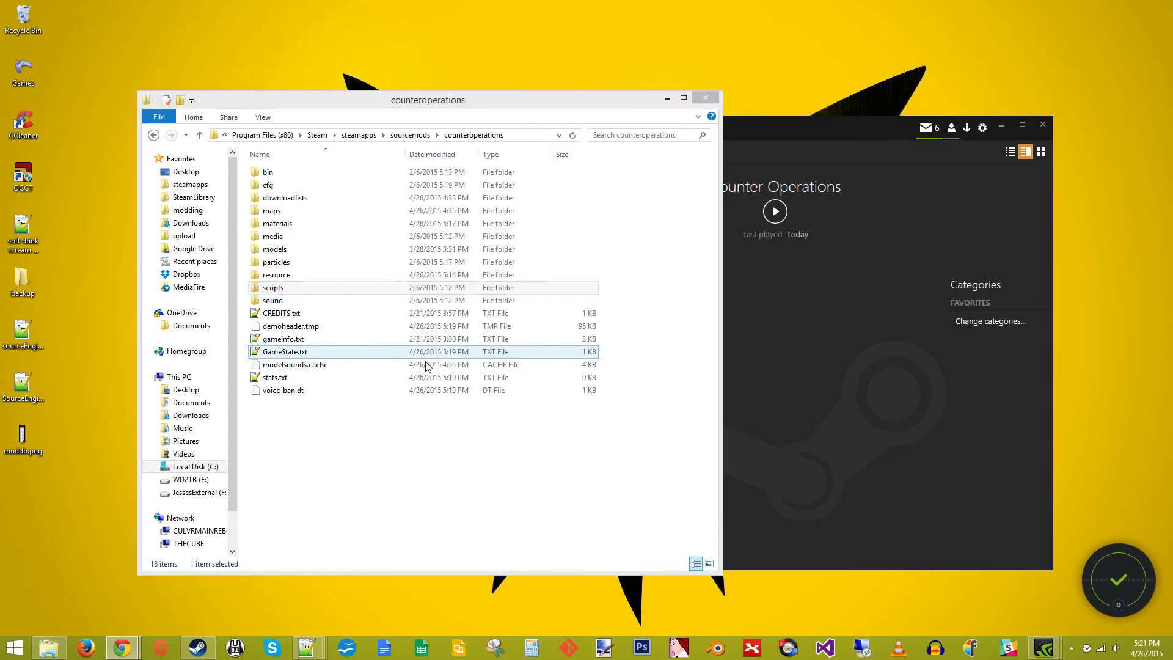
left_click(386, 500)
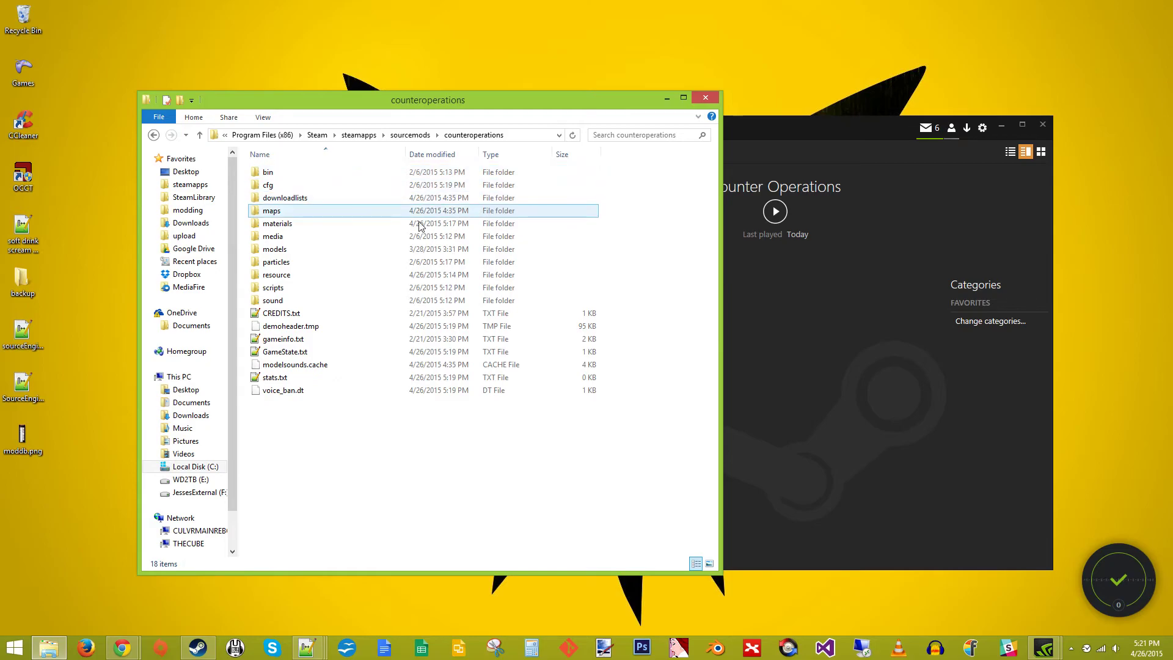
mouse_move(328, 220)
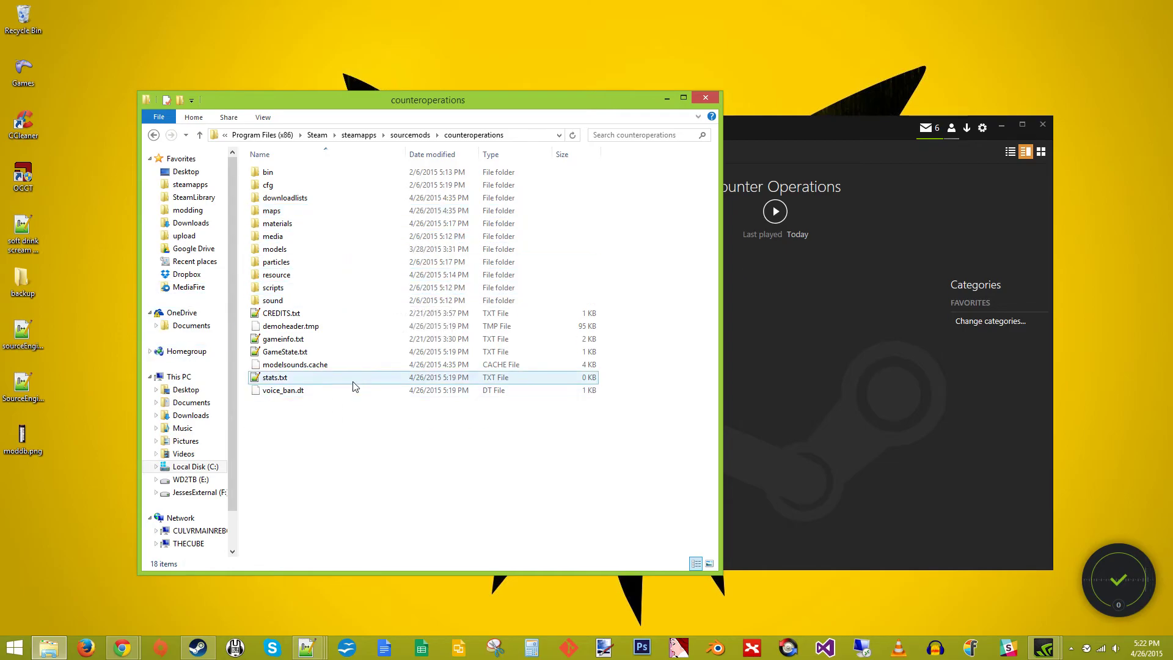
left_click(410, 134)
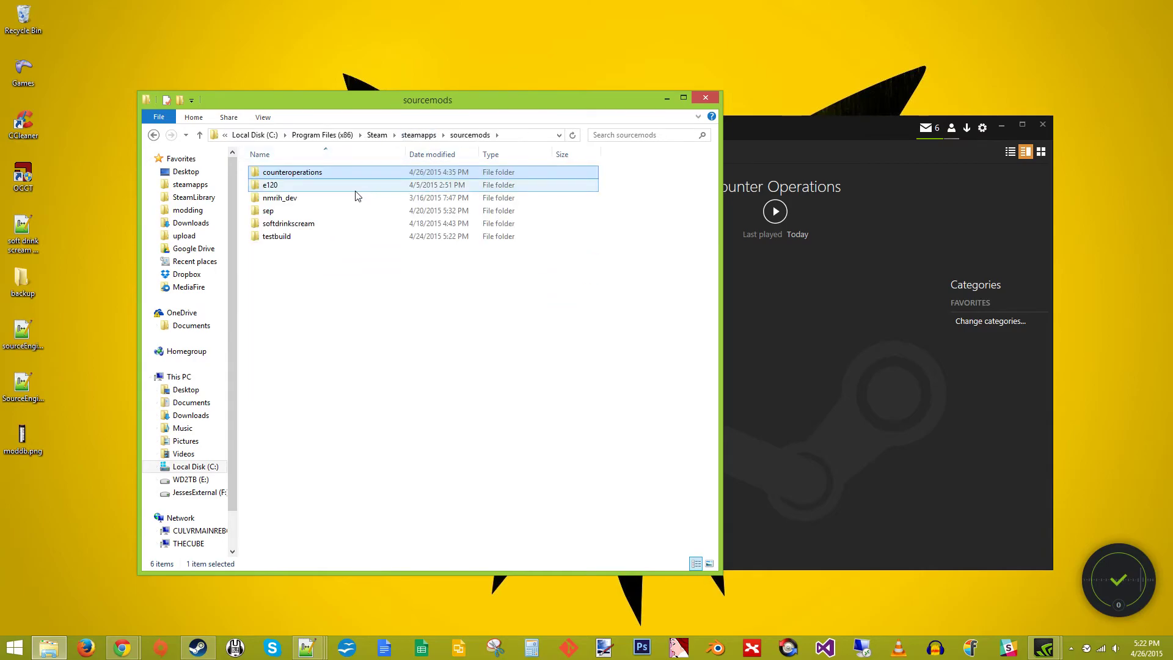
double_click(359, 174)
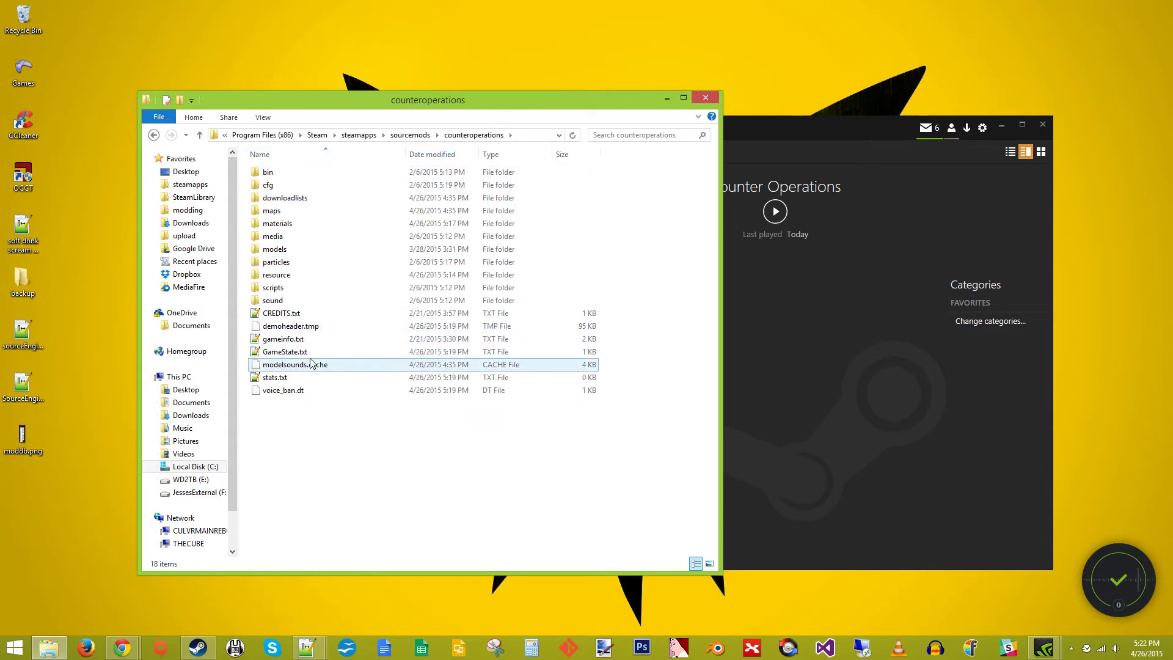
right_click(318, 447)
Create a new text document named maplist.txt in counteroperations and open it in Notepad++
mouse_move(344, 417)
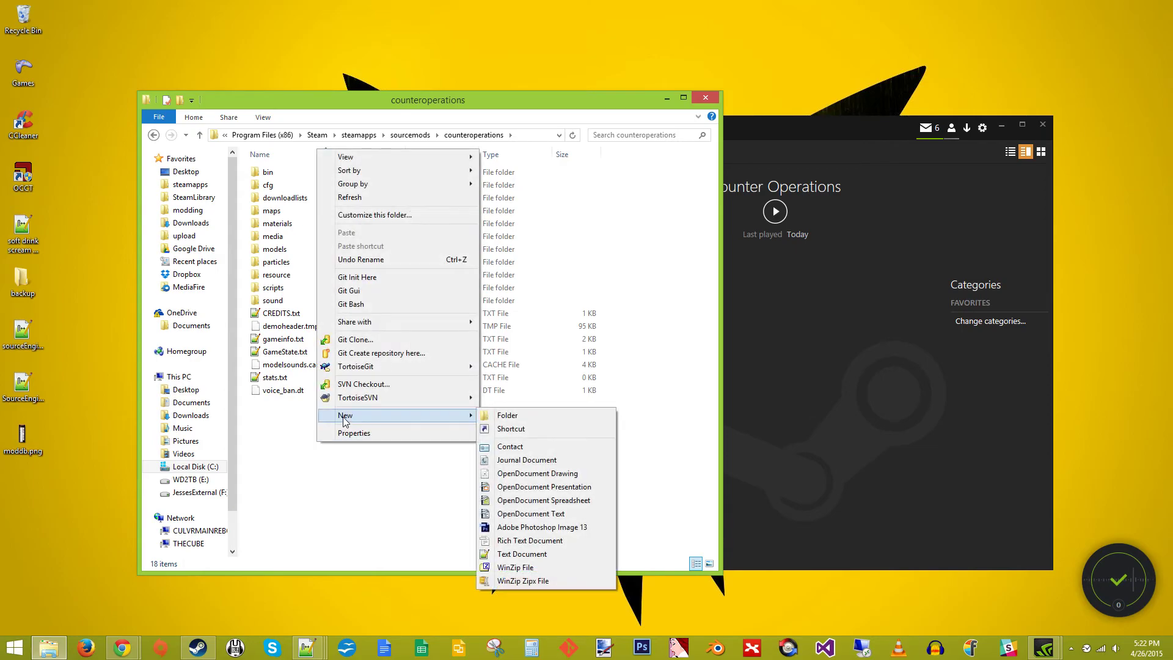
left_click(519, 553)
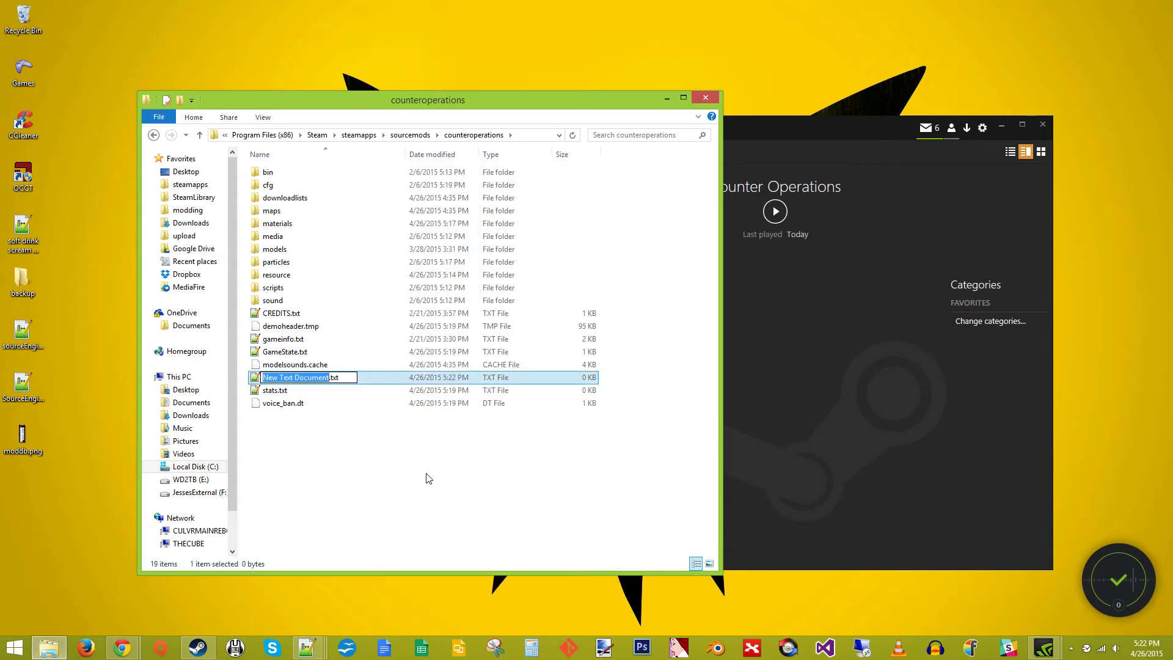
type("maplist")
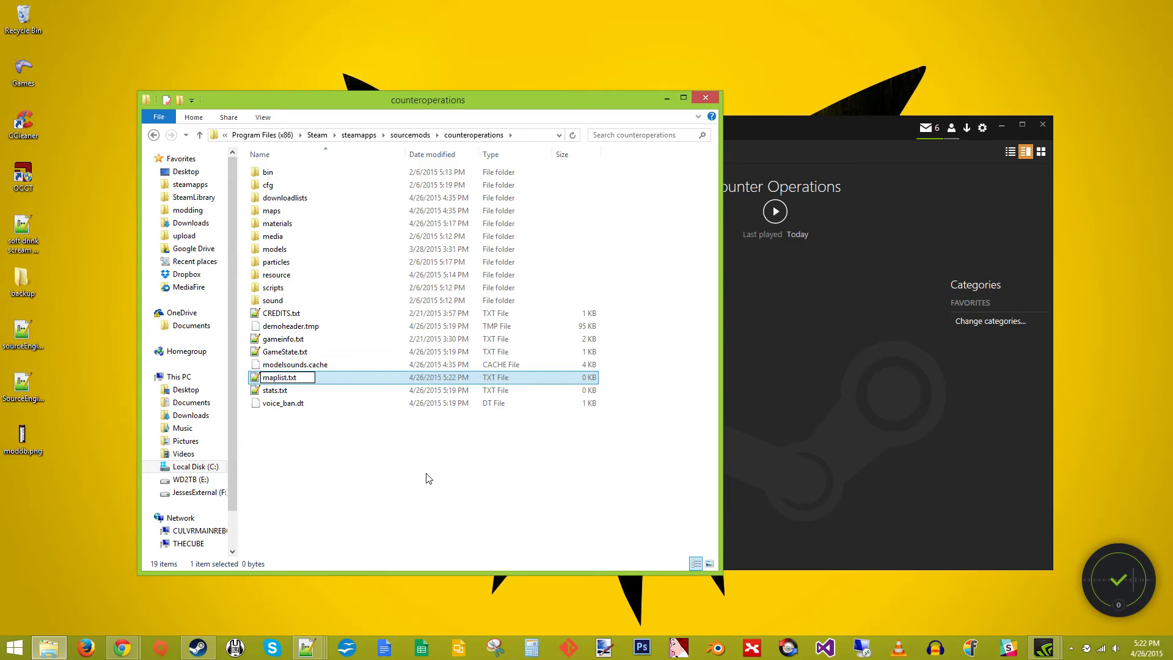
key("Return")
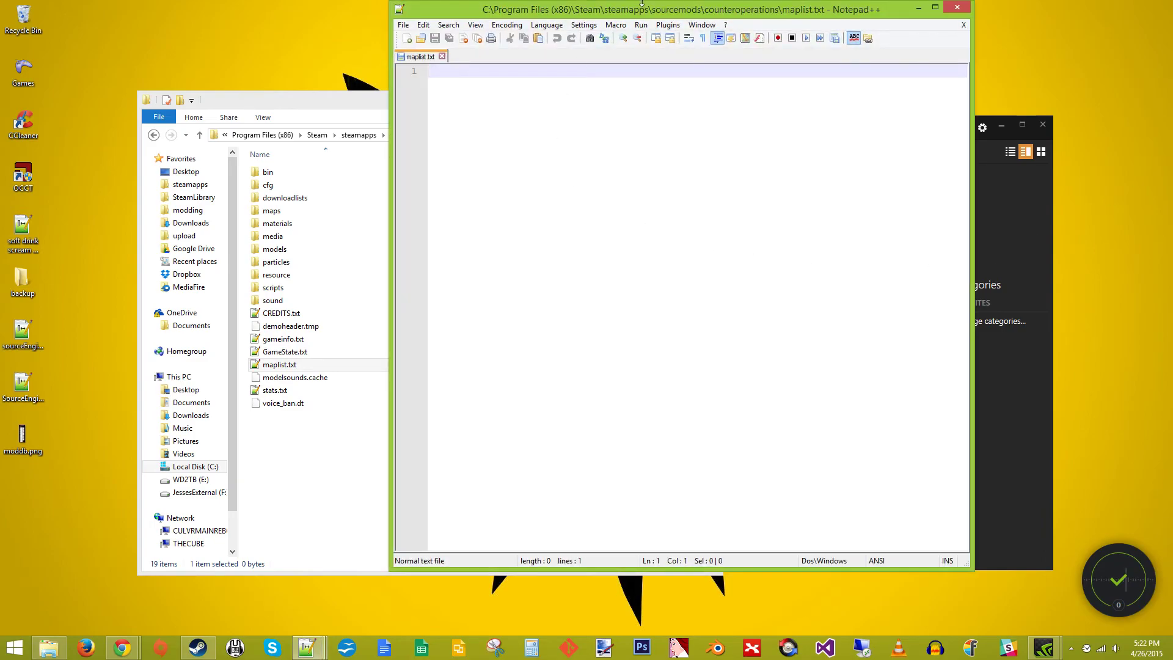
left_click_drag(634, 9, 465, 47)
Write map01 as the only line of maplist.txt, save with Ctrl+S, and close Notepad++
double_click(466, 46)
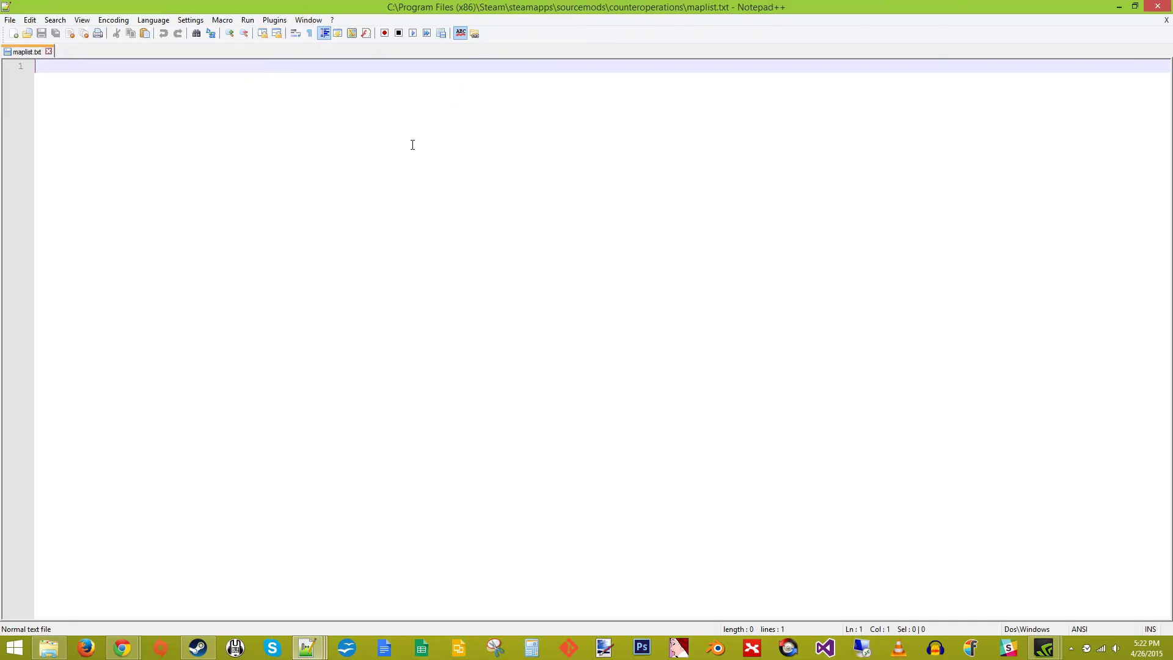
type("M")
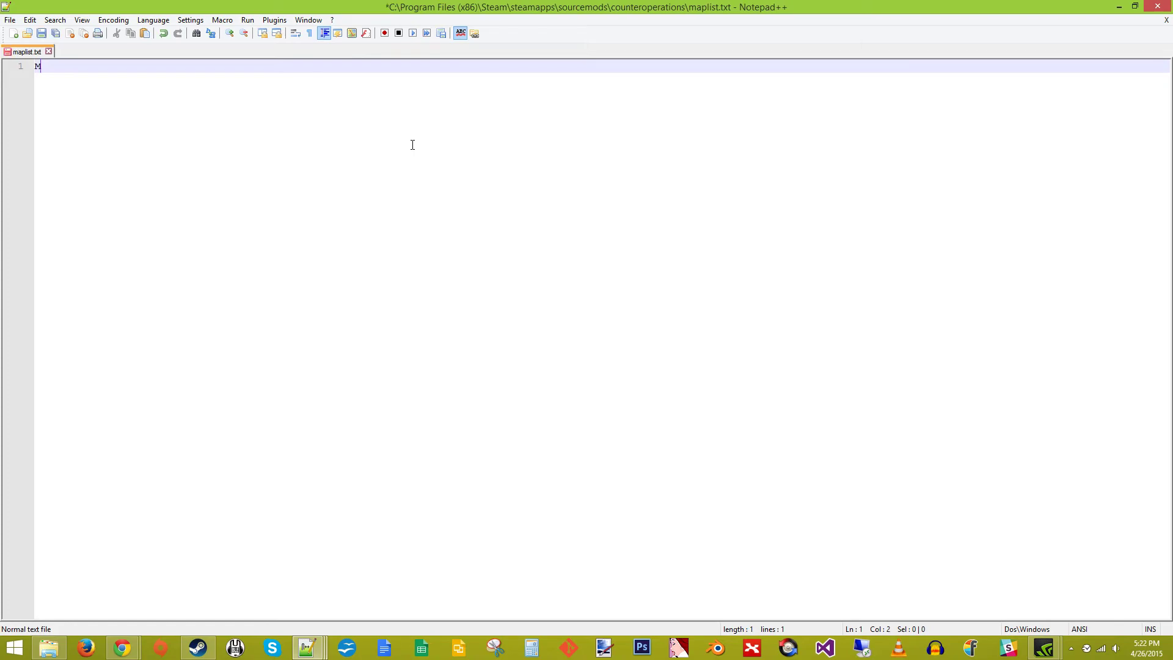
key("BackSpace")
type("map01")
key("ctrl+s")
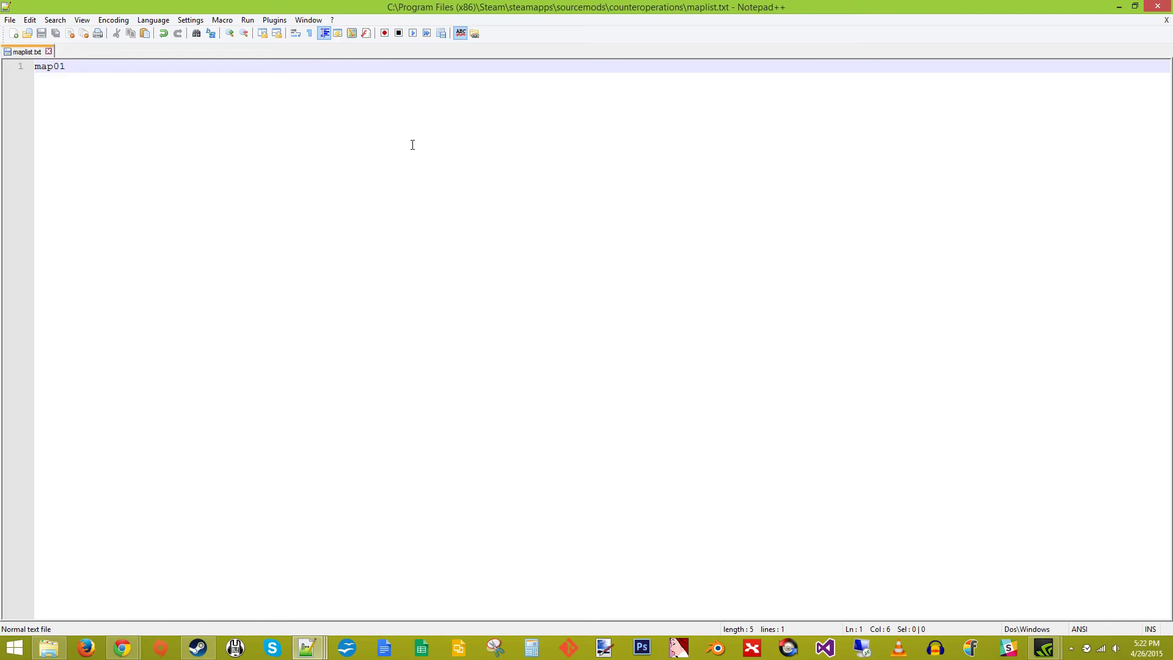
left_click(1151, 5)
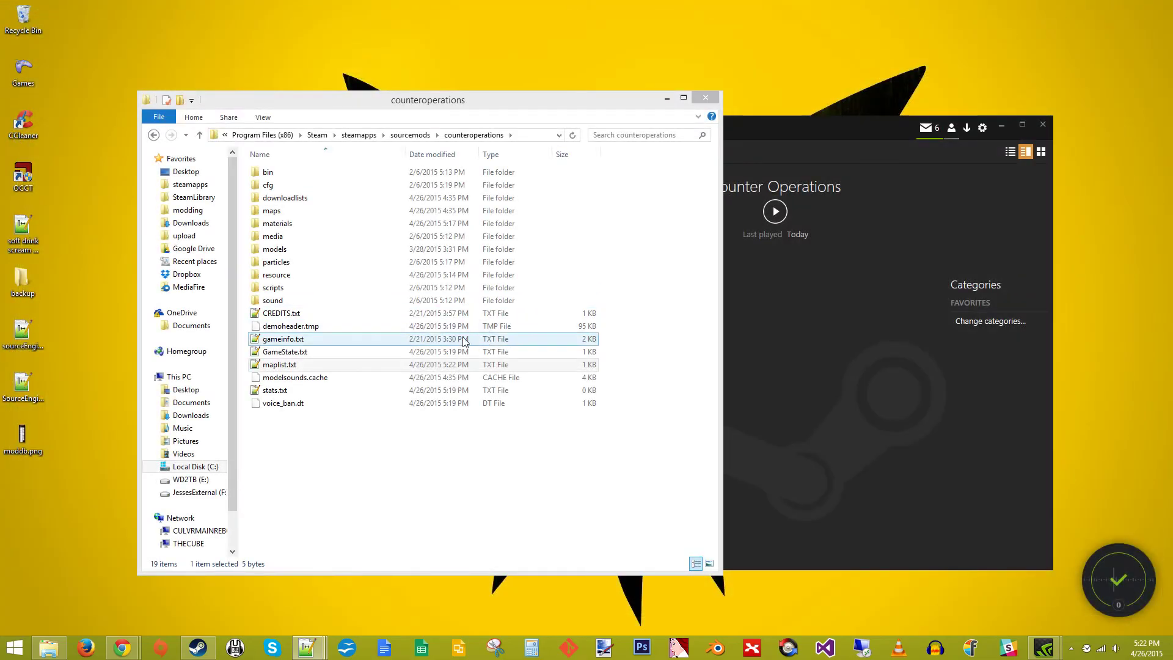
Check the maps folder for map_01, verify maplist.txt's contents, then bring Steam forward
double_click(293, 214)
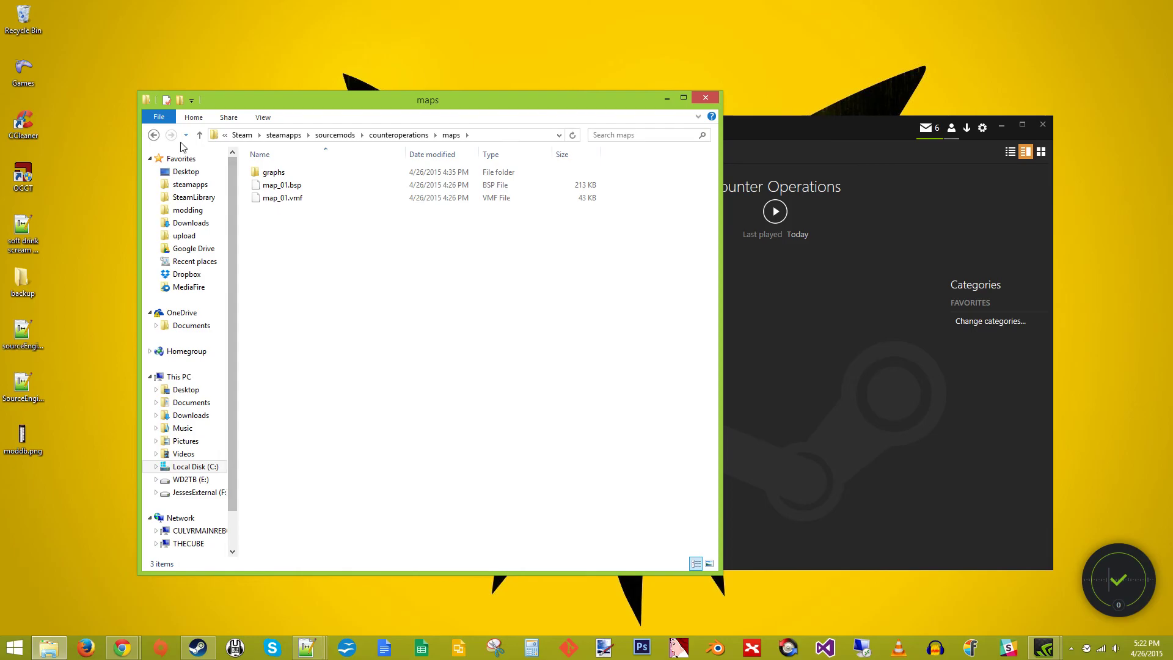
left_click(153, 135)
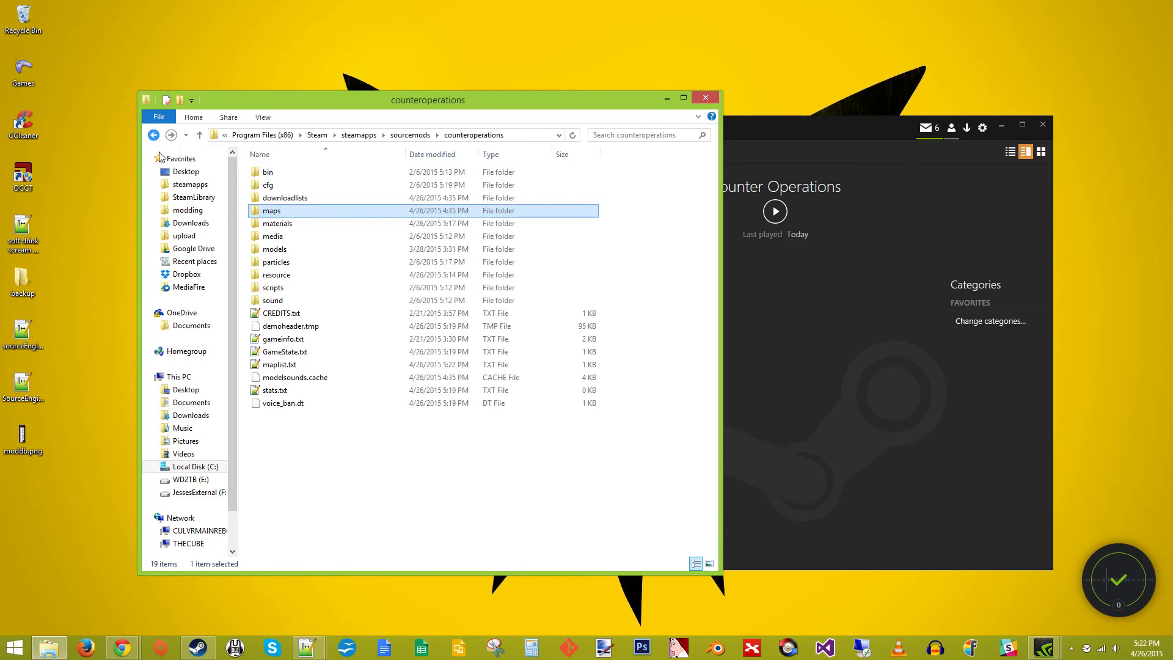
double_click(286, 365)
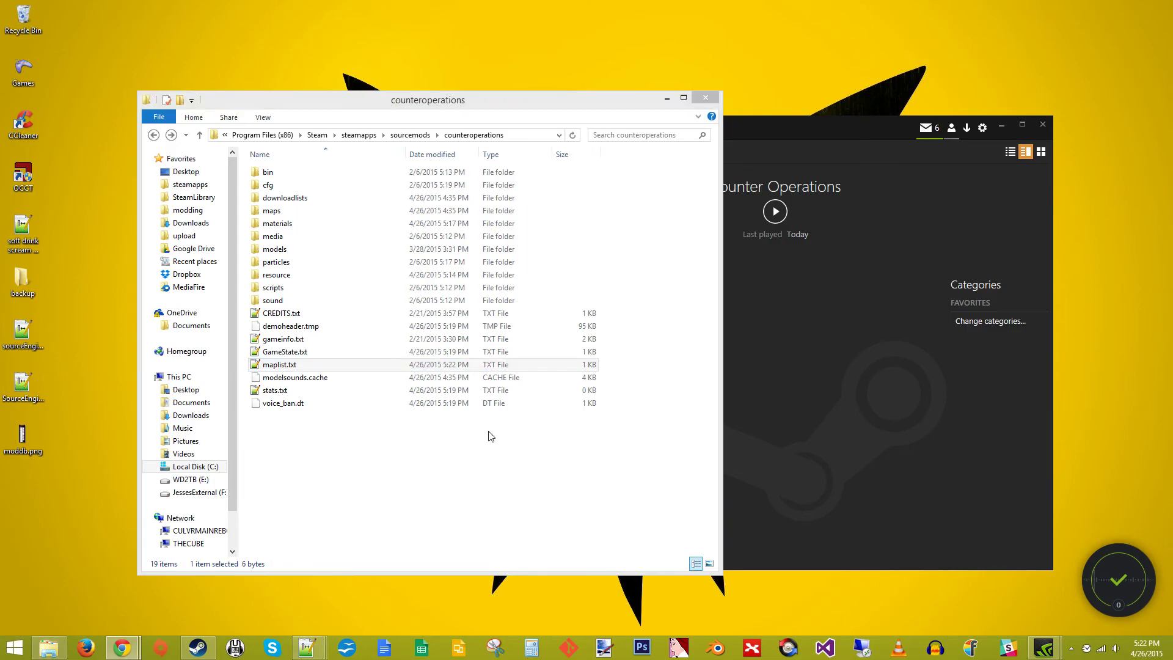
left_click(427, 512)
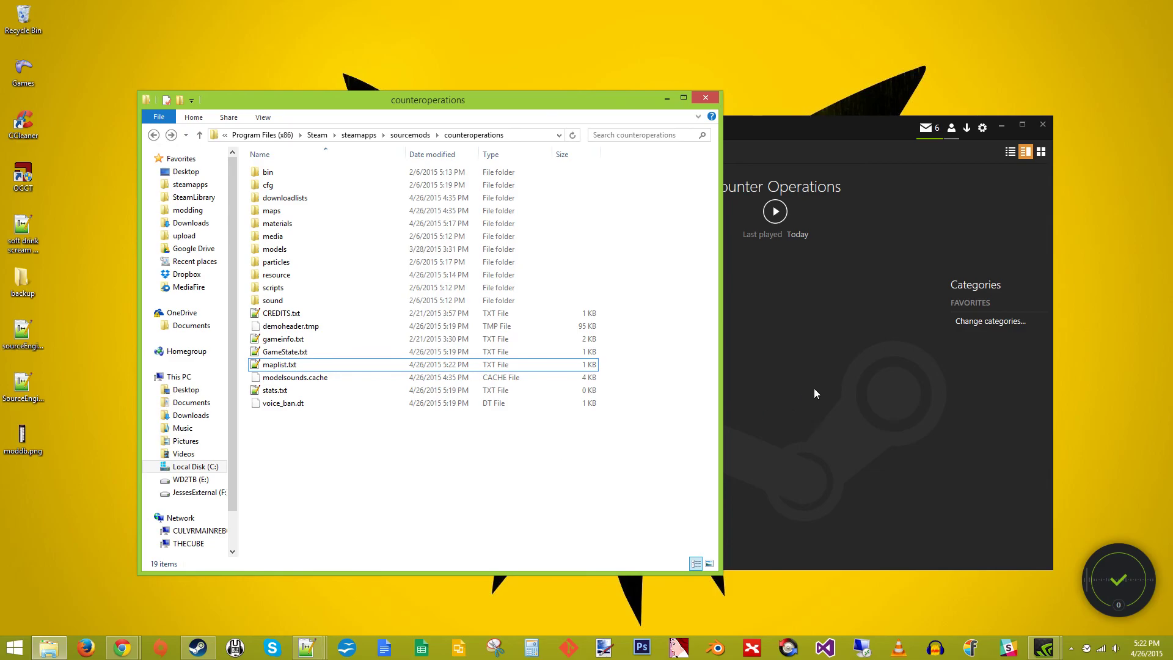
left_click(832, 392)
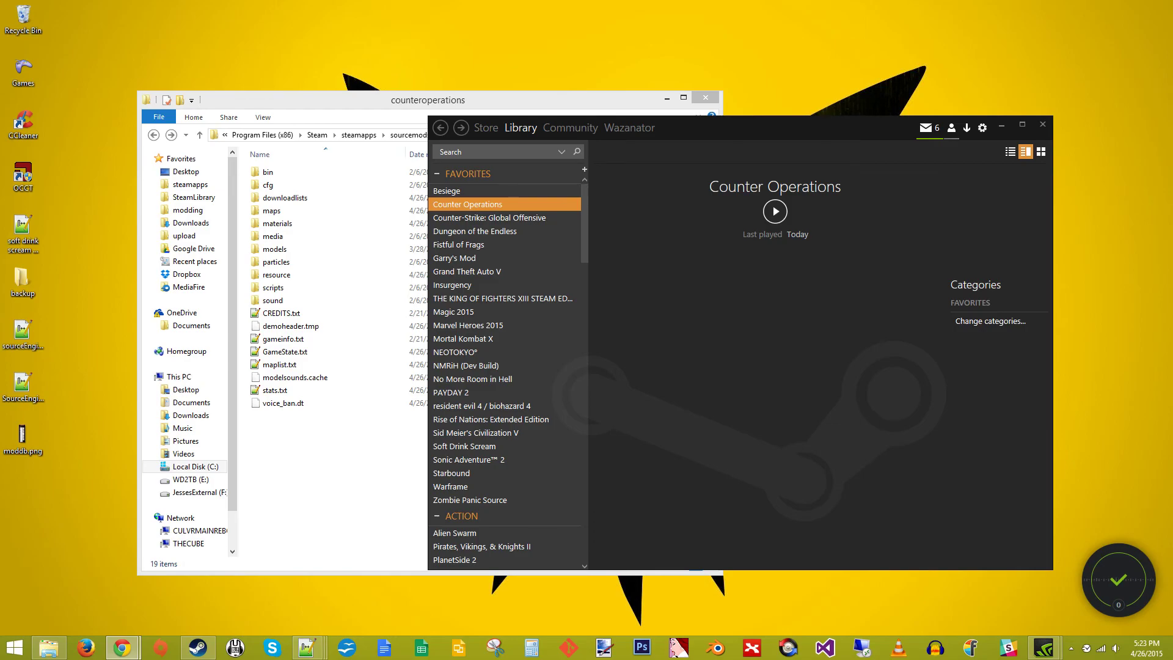
key("alt+Tab")
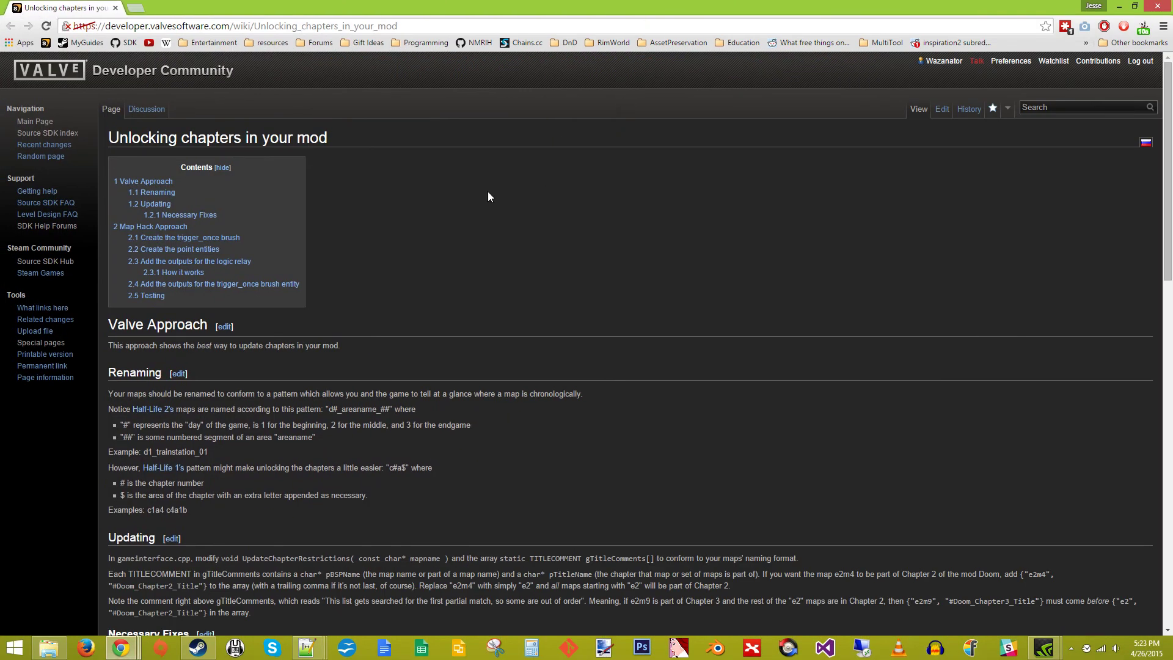
left_click_drag(109, 138, 361, 140)
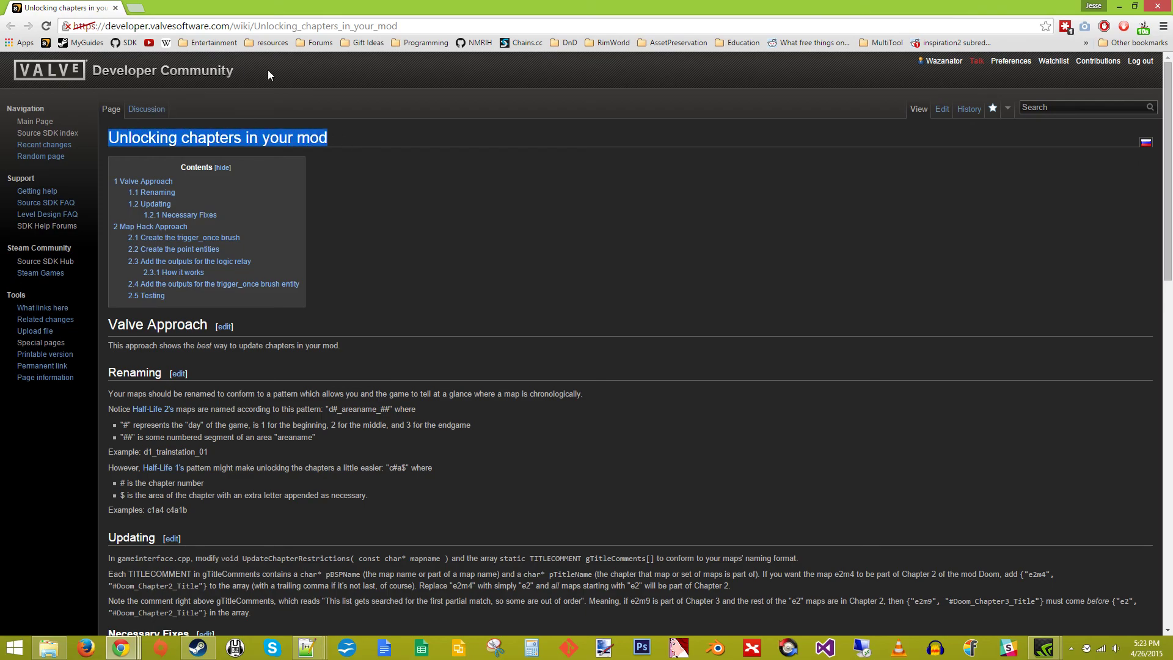
scroll(322, 346, "down", 3)
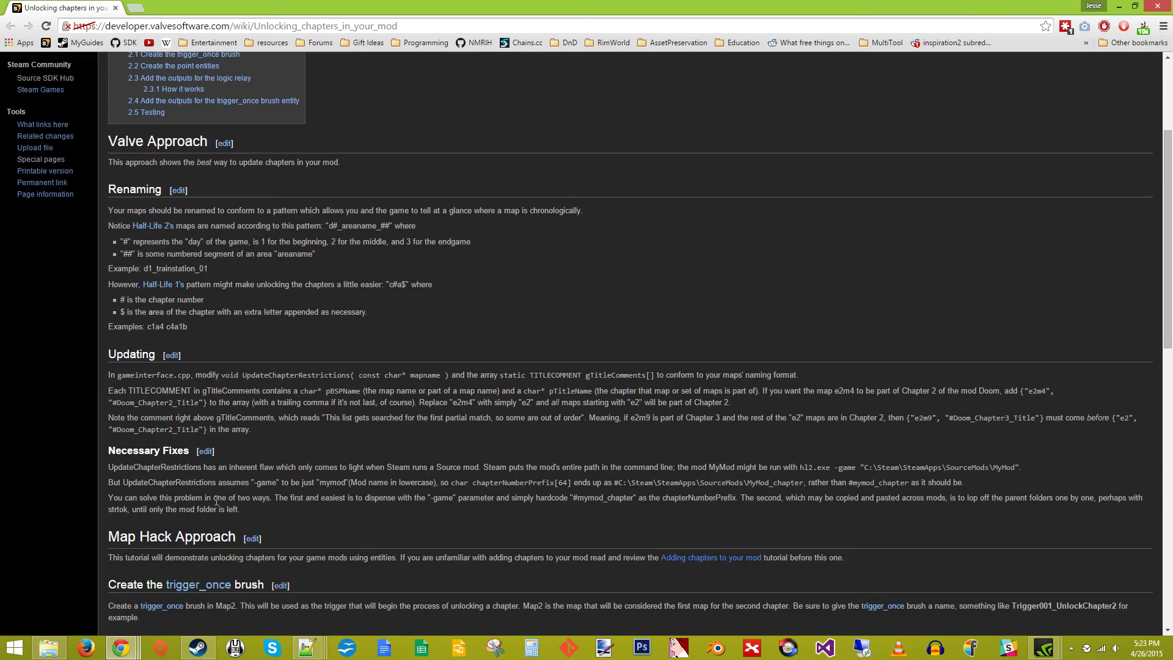